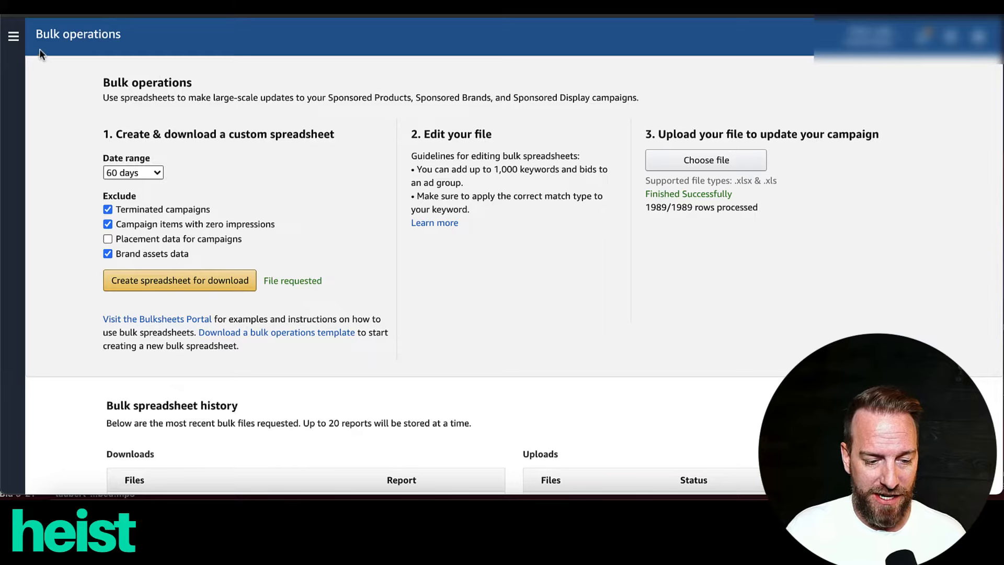
- Open the Bulk operations page and review the spreadsheet date range options and the bulk file download and upload history
click(13, 36)
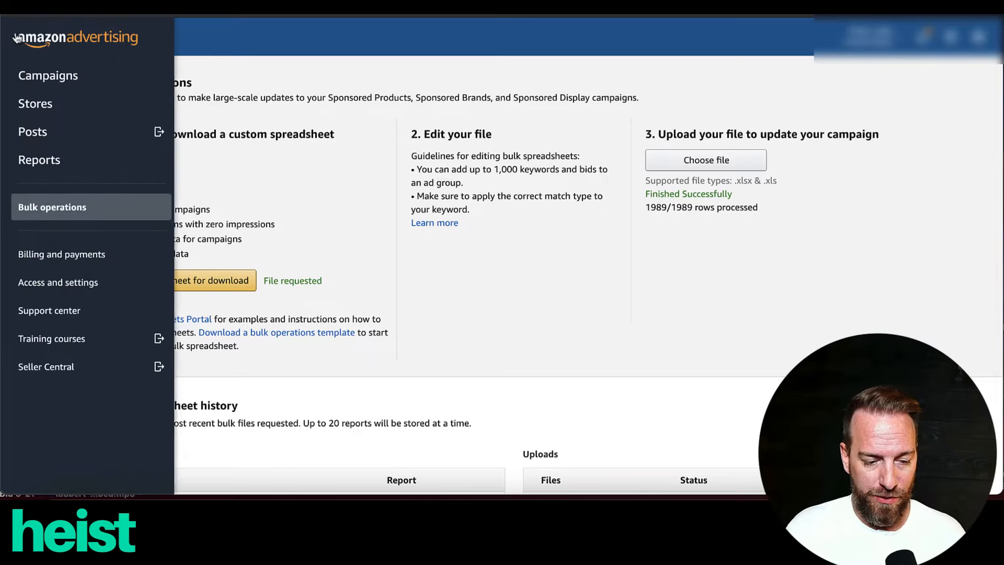
click(38, 214)
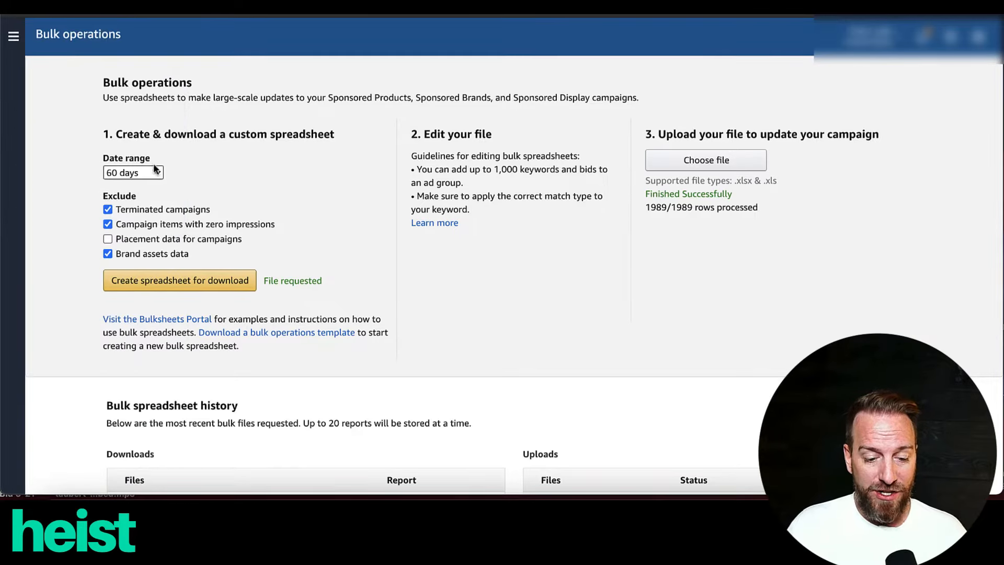
mouse_move(157, 171)
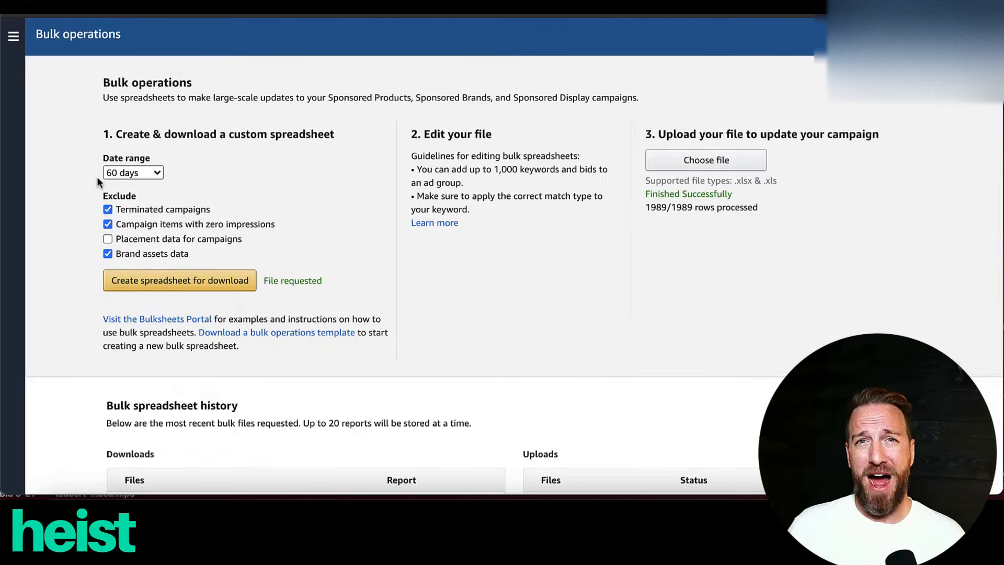
click(131, 173)
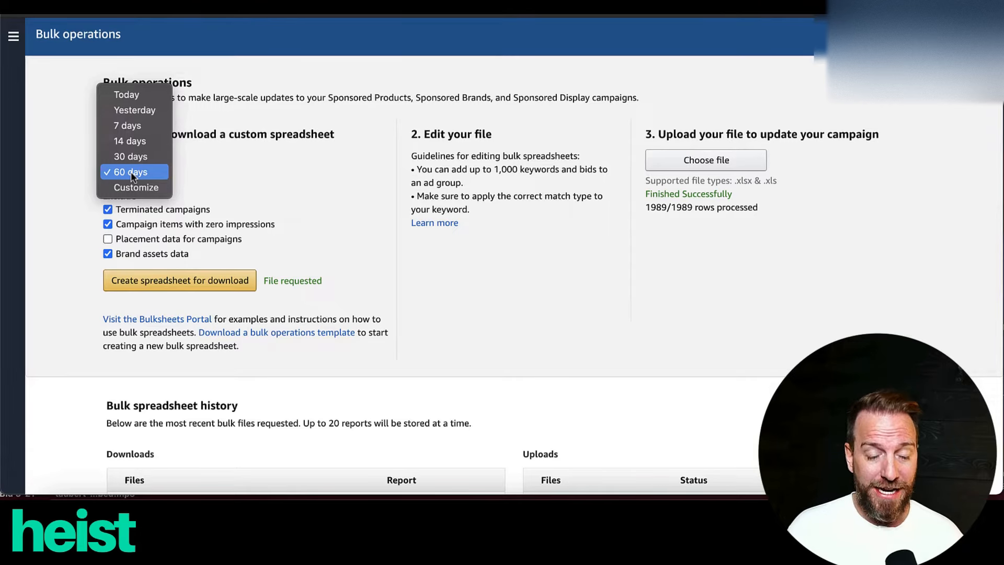
click(57, 169)
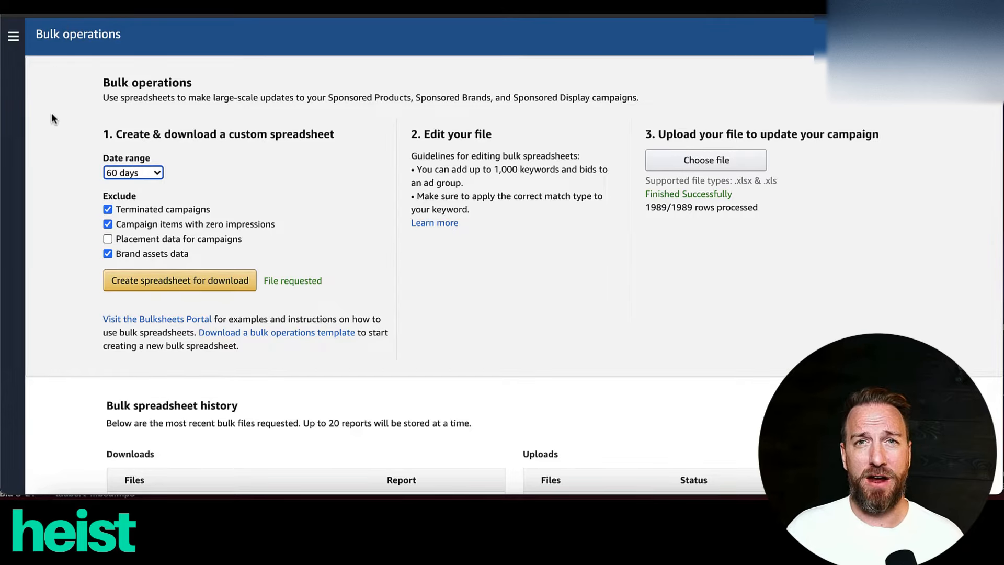
scroll(57, 174, down, 5)
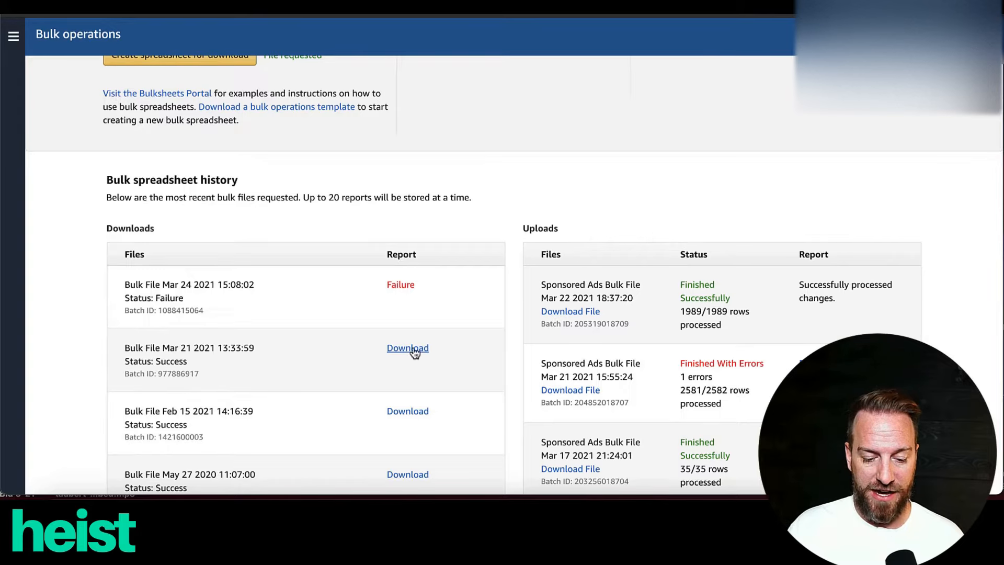
scroll(334, 349, up, 5)
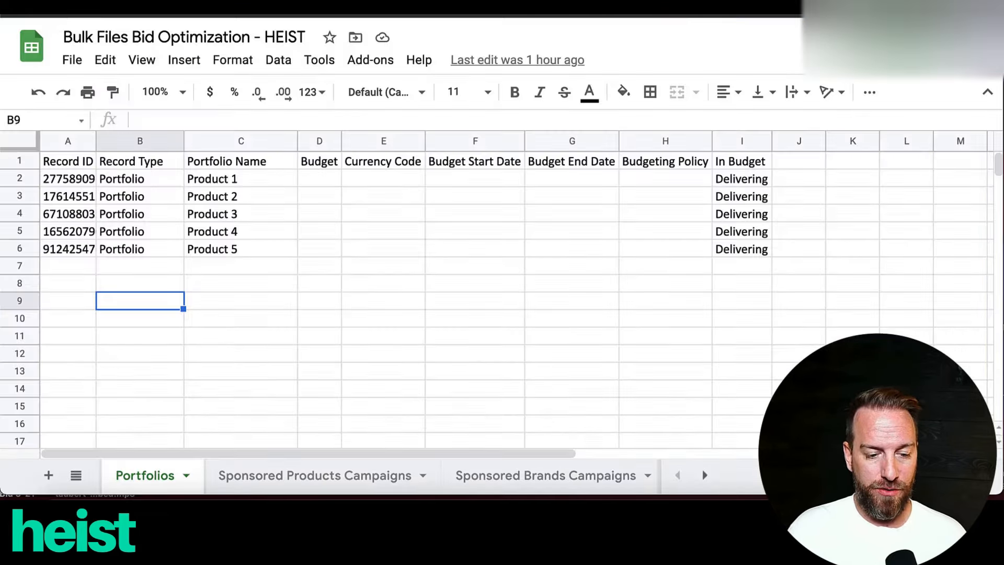
- In the Bulk Files Bid Optimization - HEIST spreadsheet, look over the file options and the Sponsored Products, Brands and Display campaign sheets
click(65, 60)
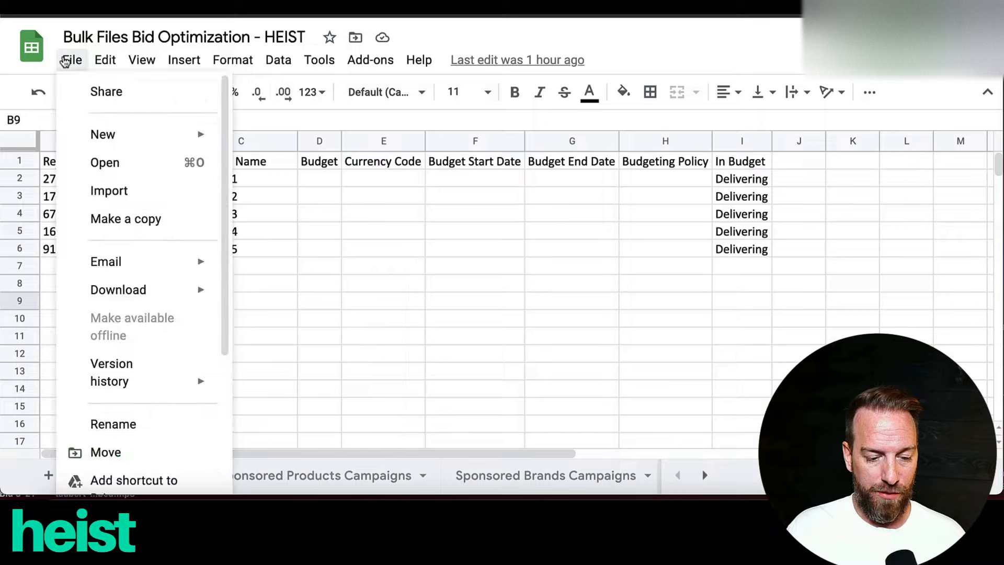
click(348, 225)
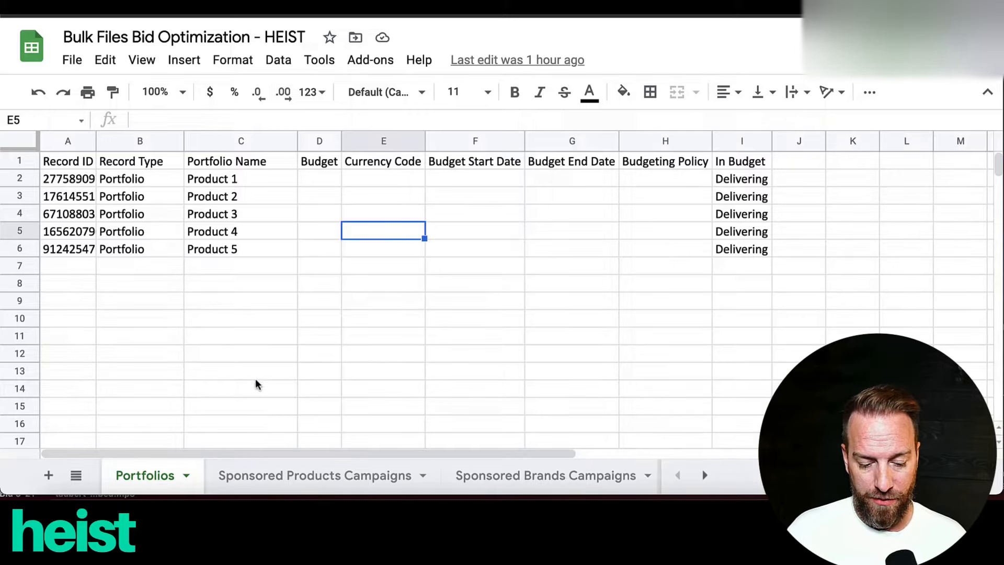
click(276, 476)
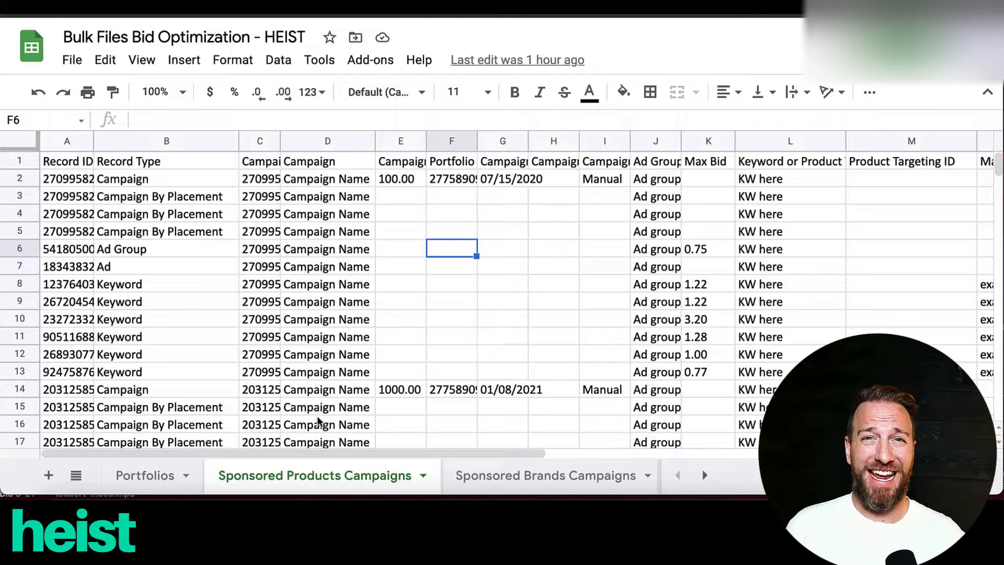
scroll(410, 417, right, 3)
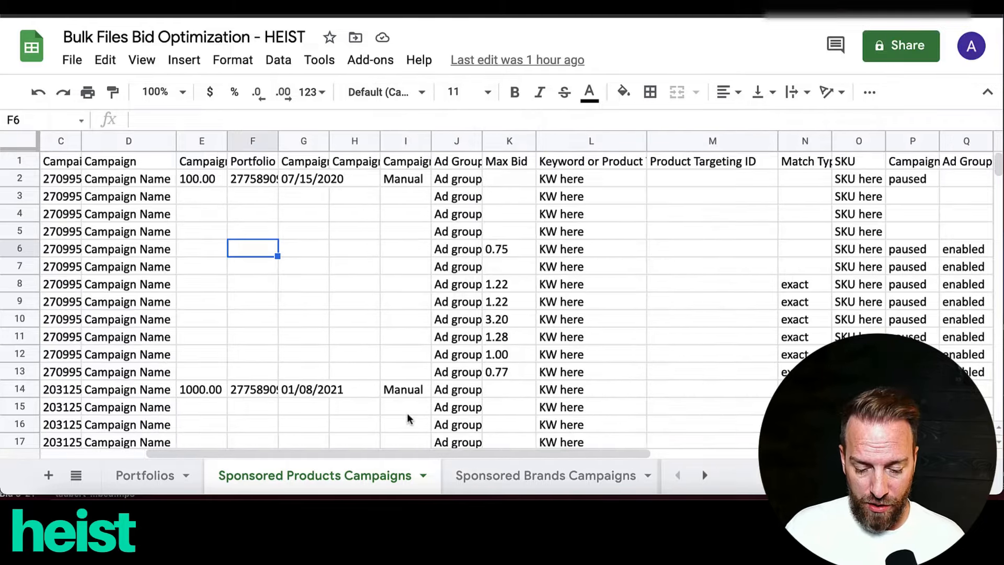
click(490, 478)
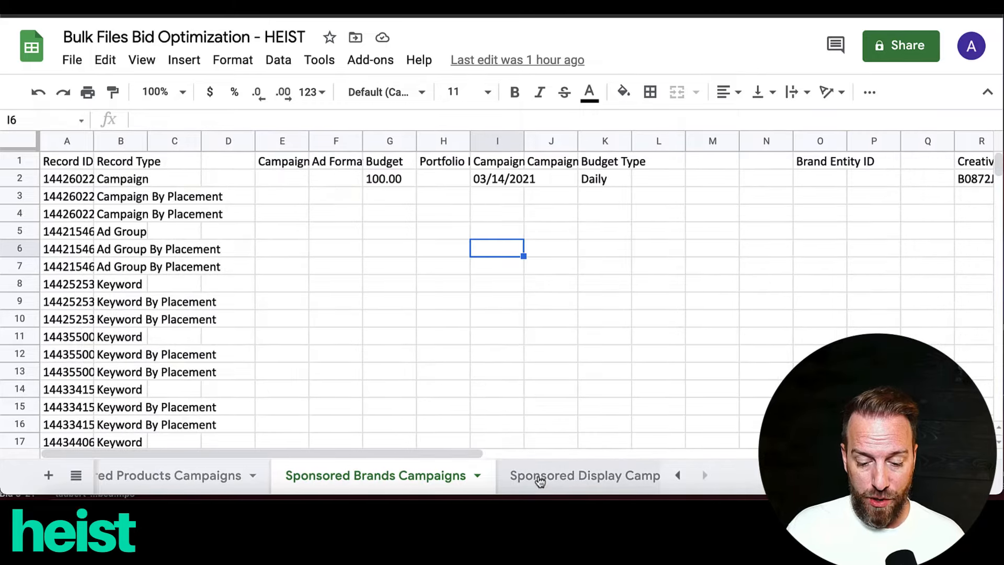
click(540, 479)
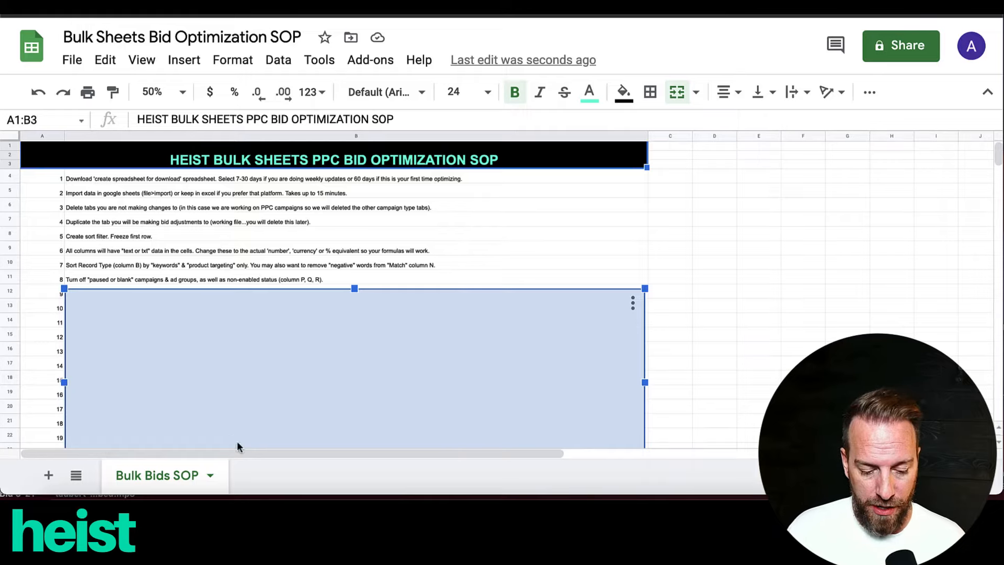
- Return to the Bulk Files Bid Optimization - HEIST spreadsheet and delete the Sponsored Display Campaigns sheet
key(ctrl+Tab)
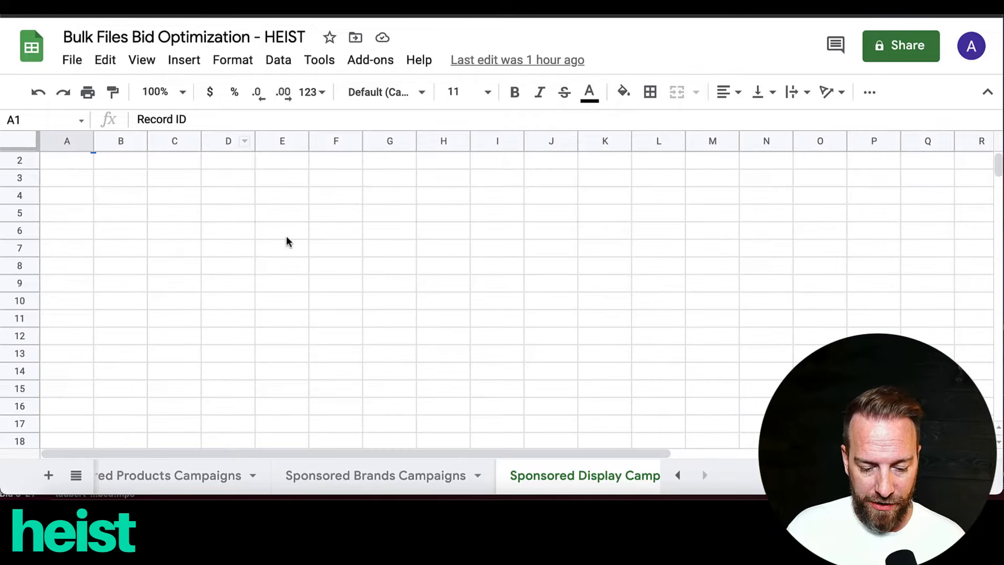
right_click(544, 474)
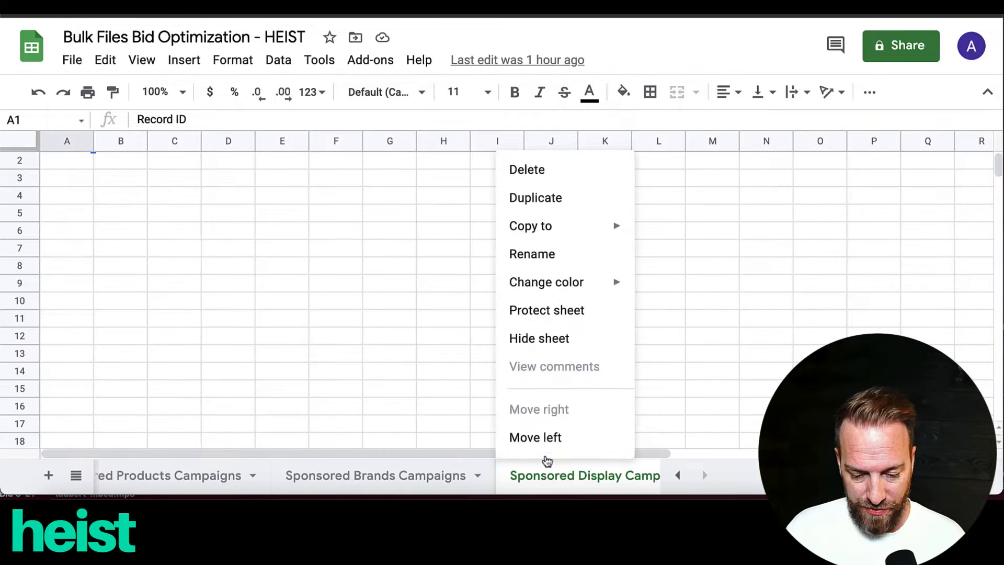
click(553, 170)
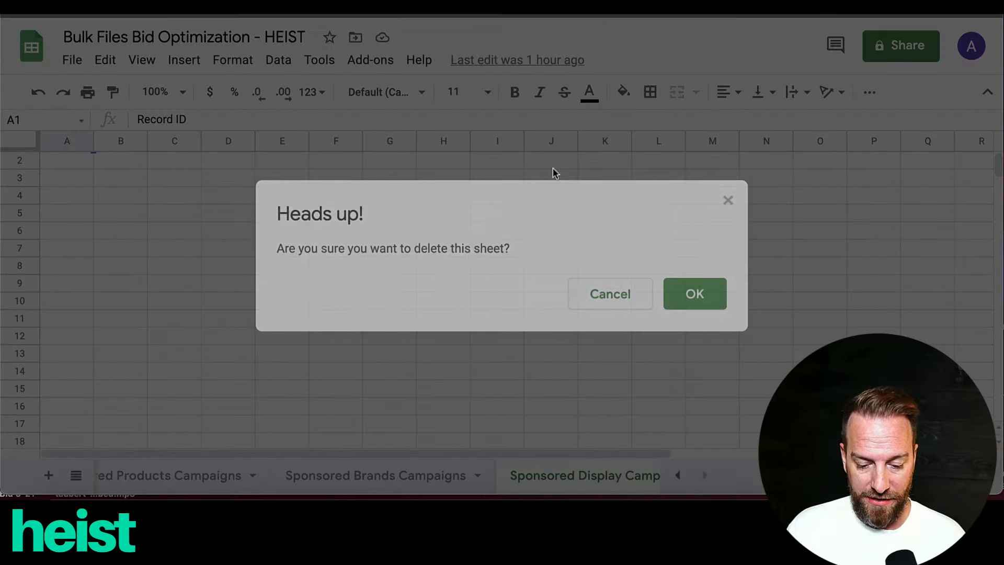
click(695, 291)
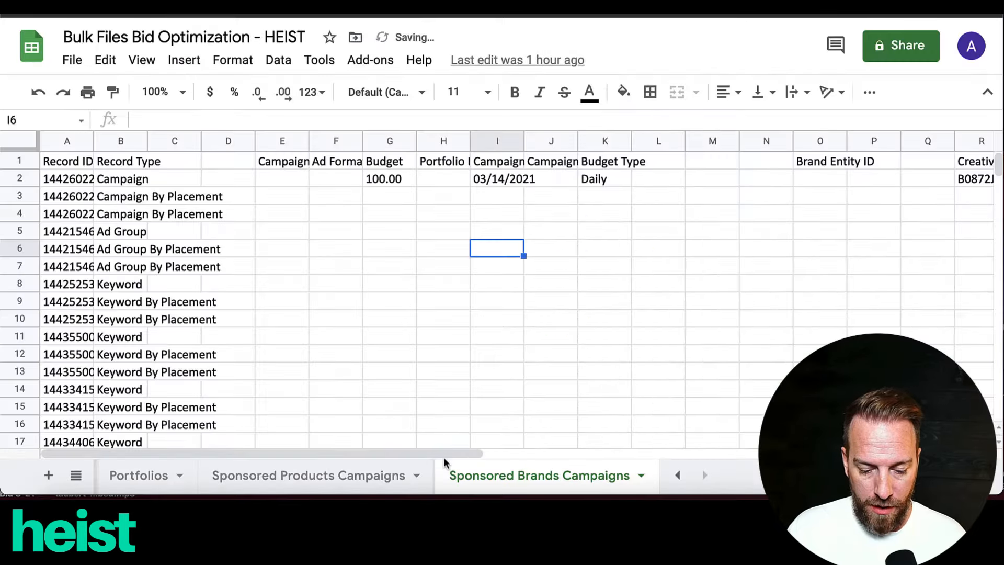
- Delete the Sponsored Brands Campaigns sheet from the spreadsheet
right_click(497, 477)
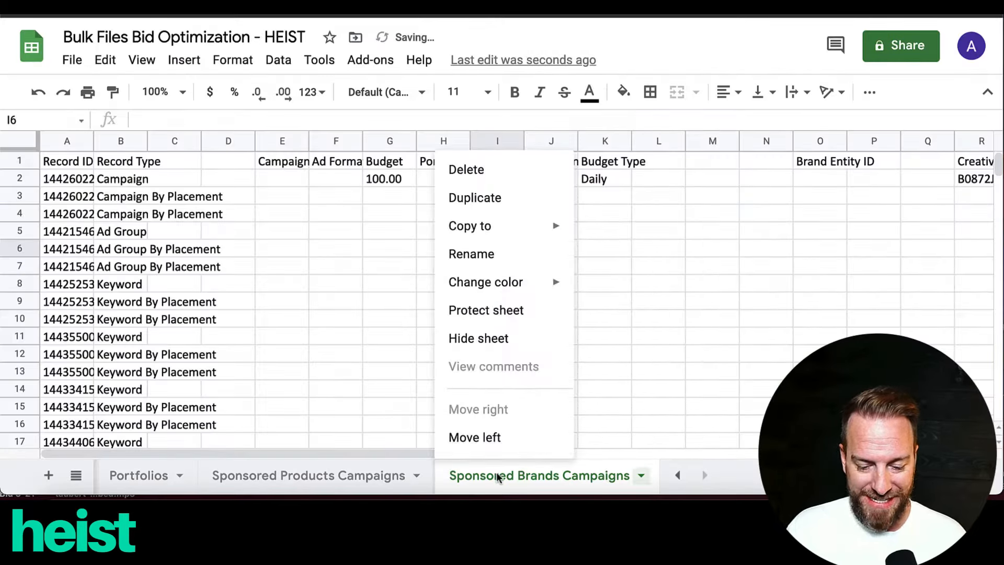
click(494, 175)
click(690, 297)
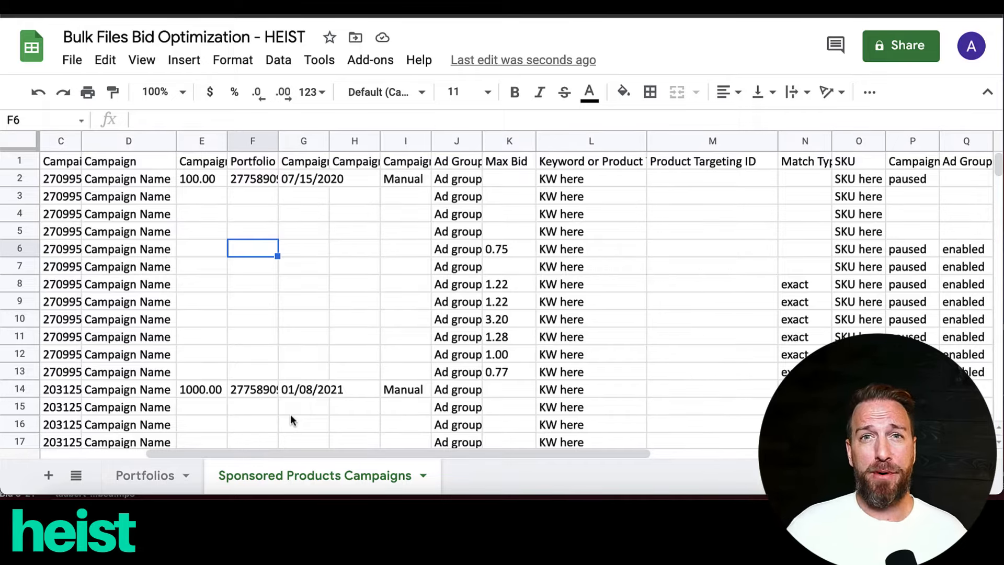
- Duplicate the Sponsored Products Campaigns sheet and rename the copy "working file delete later"
right_click(292, 477)
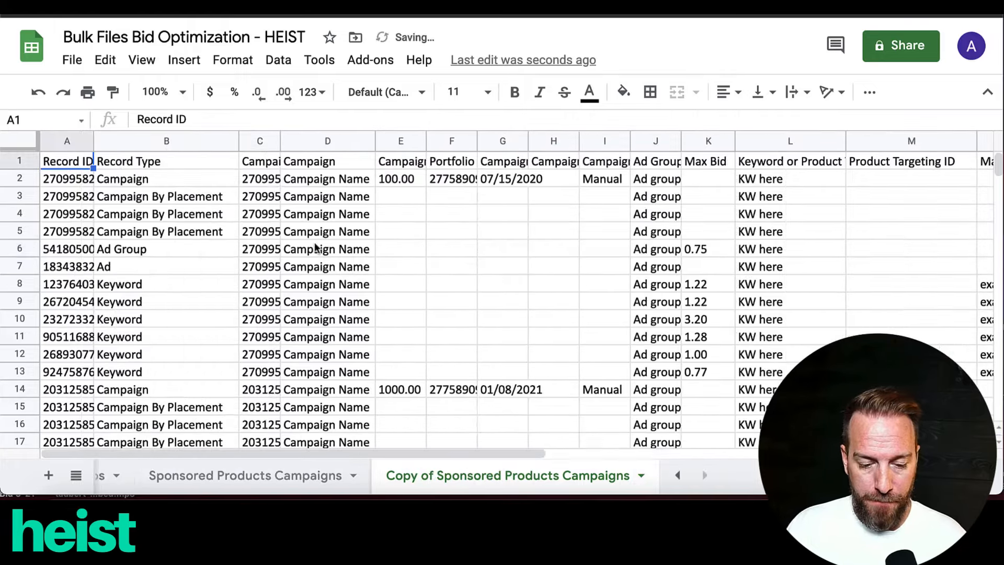
right_click(411, 477)
click(426, 251)
text(wor)
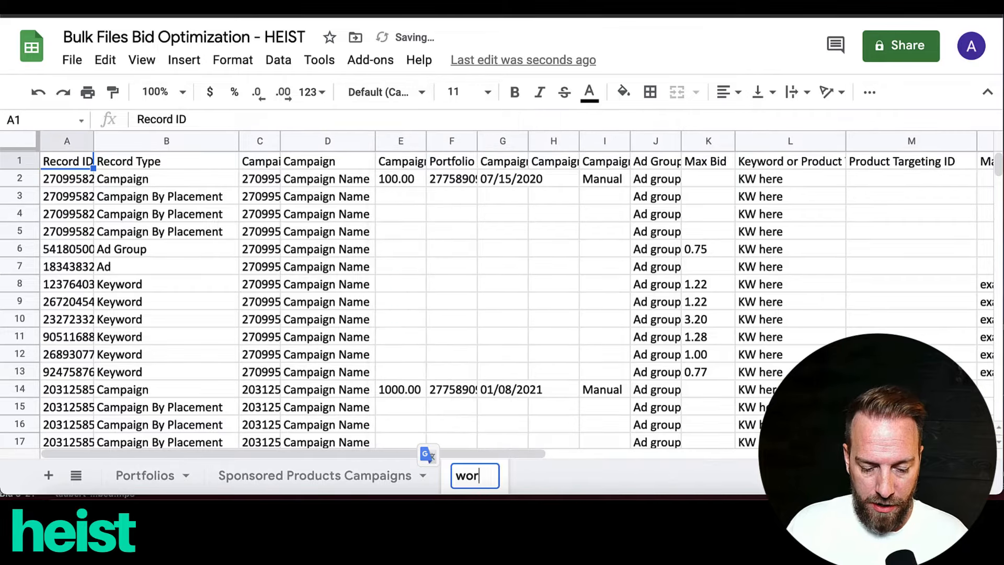
text(king file dele)
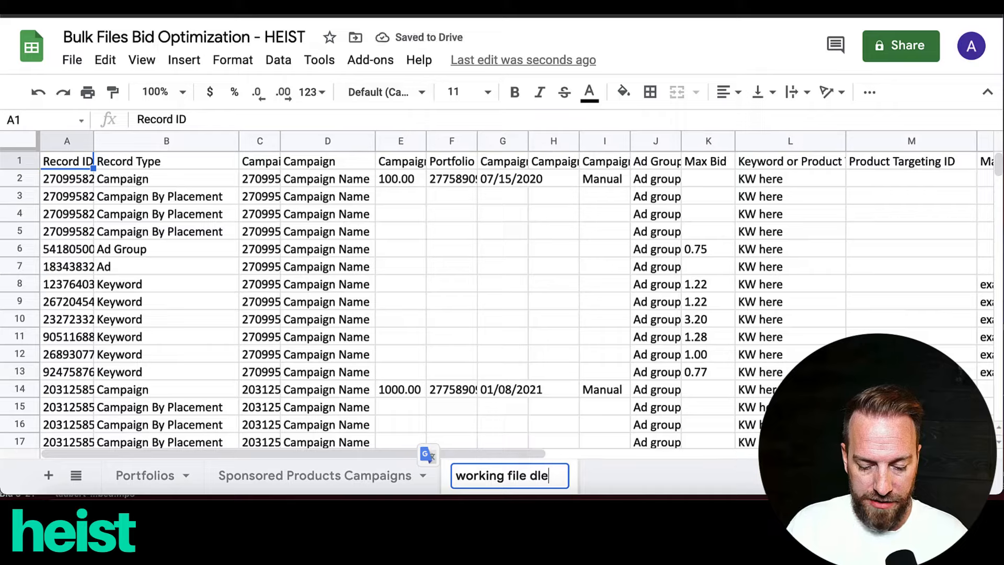
key(BackSpace)
key(BackSpace)
text(elee)
key(BackSpace)
text(te later)
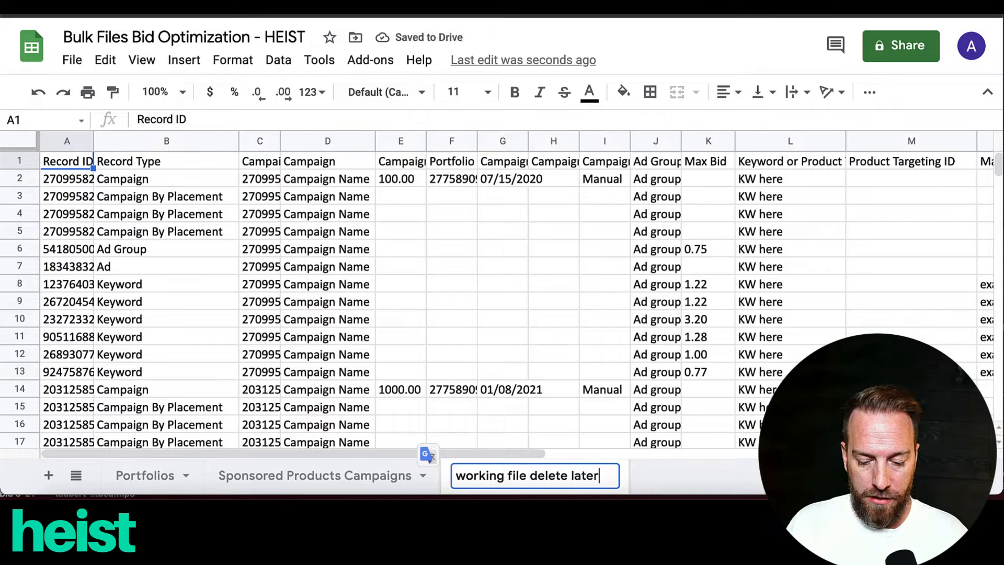
key(Return)
click(442, 140)
click(431, 268)
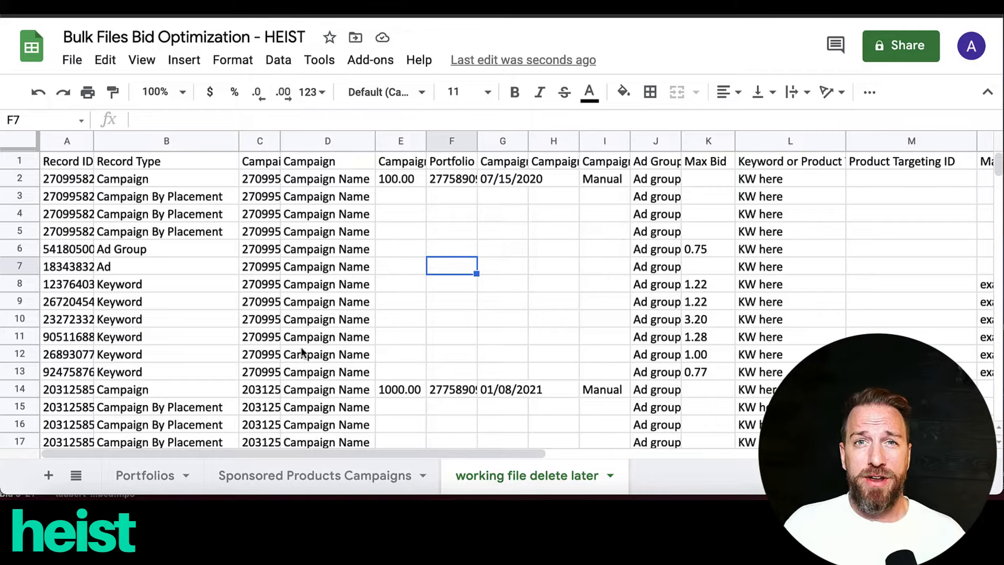
- Make the header row of the working sheet bold and create a new filter view covering all data rows
click(15, 160)
key(ctrl+b)
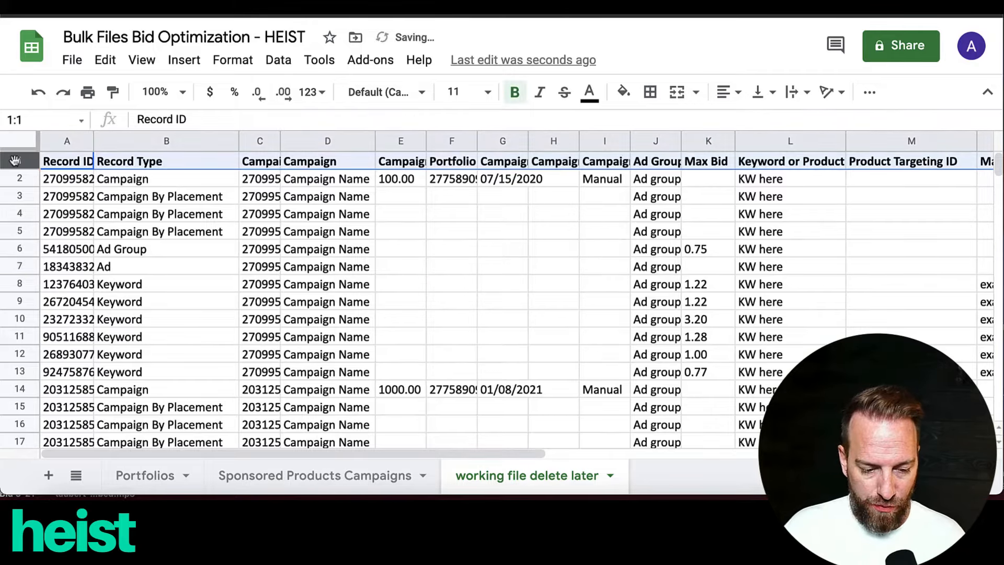
key(ctrl+shift+Down)
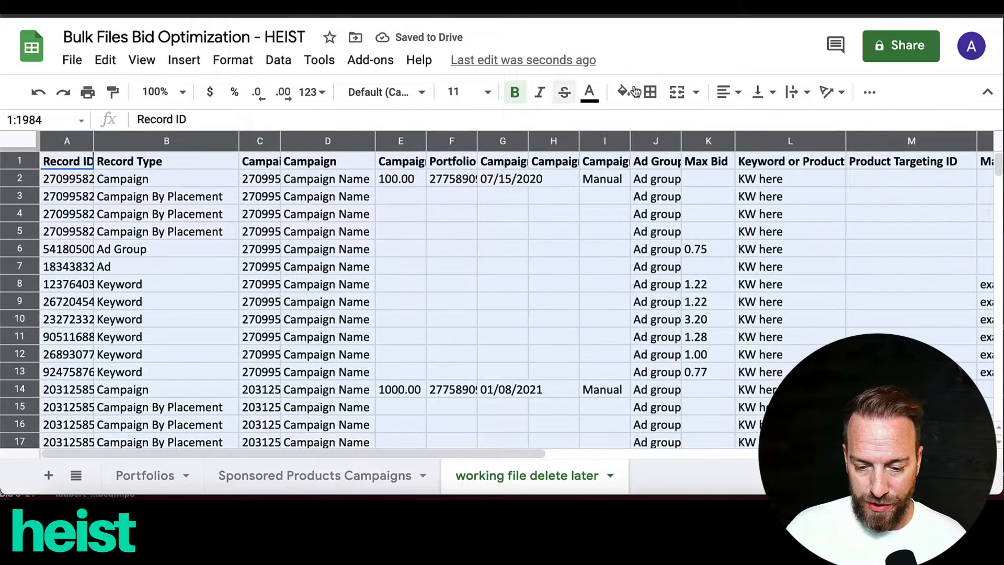
click(868, 94)
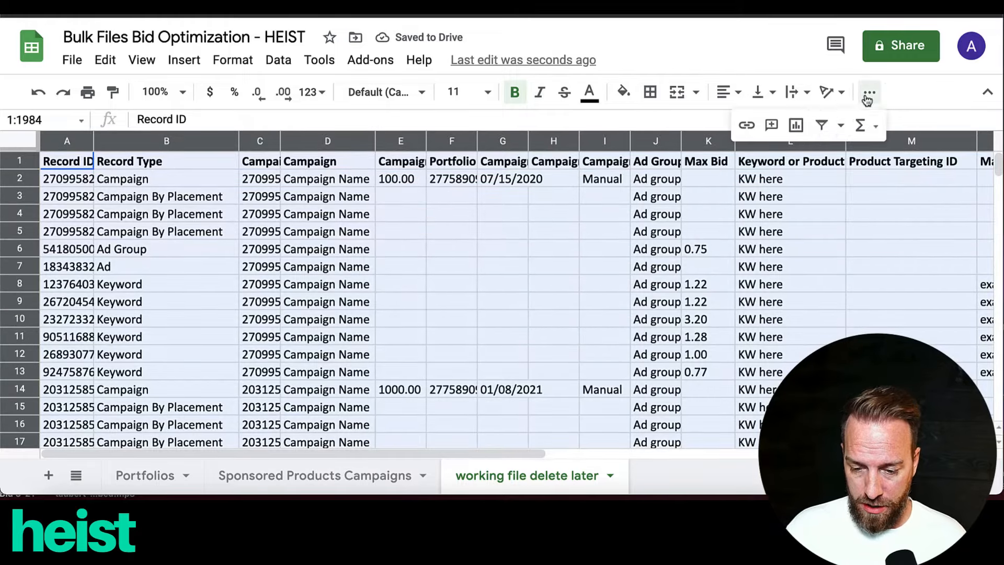
click(840, 125)
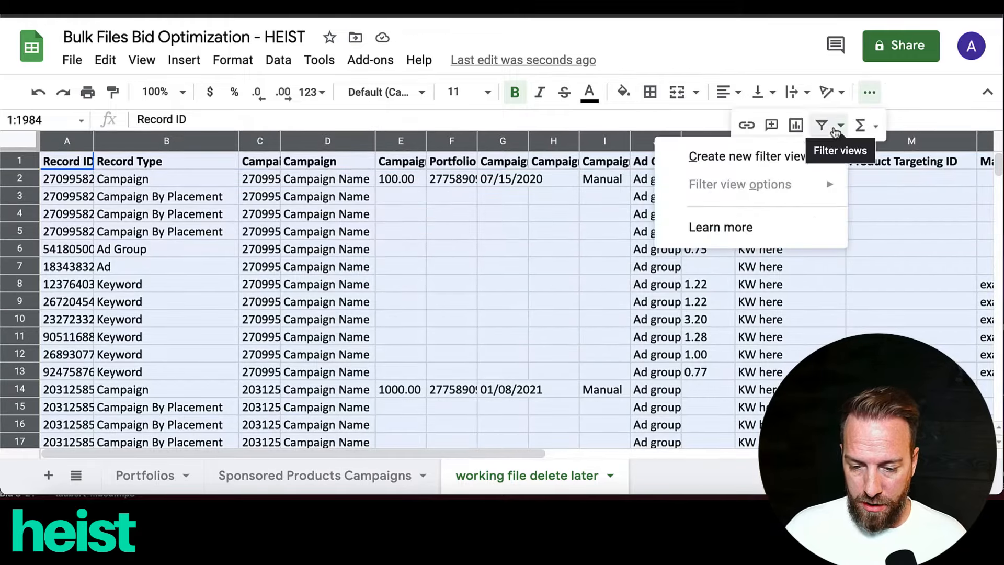
click(790, 160)
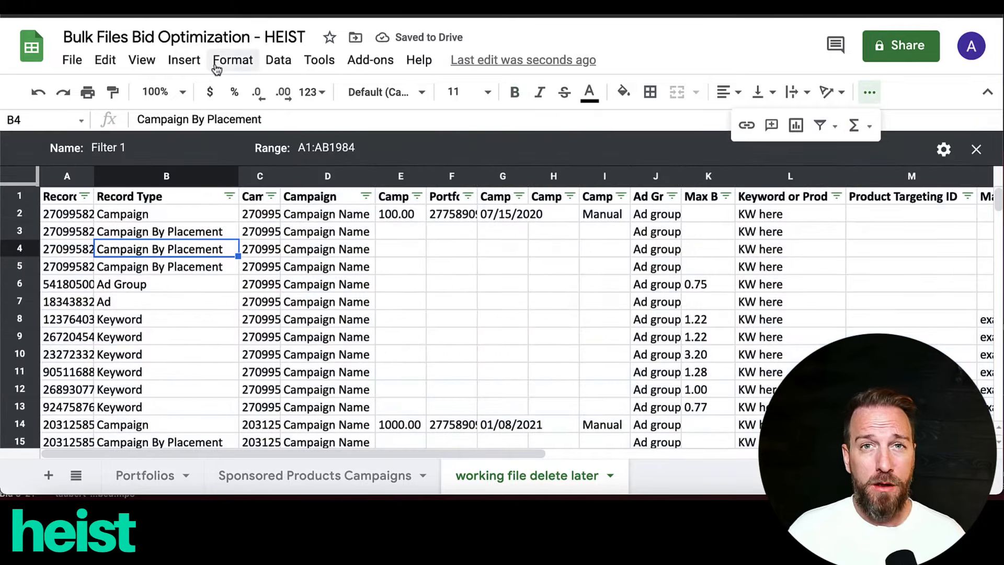
- Freeze the first row of the working sheet so the column headers stay in place
click(155, 62)
mouse_move(174, 93)
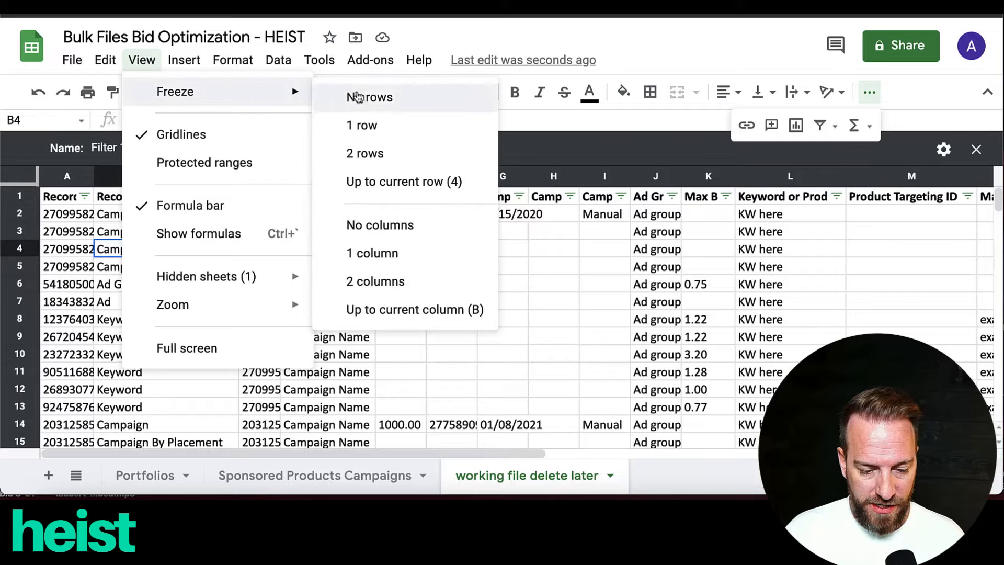
click(360, 125)
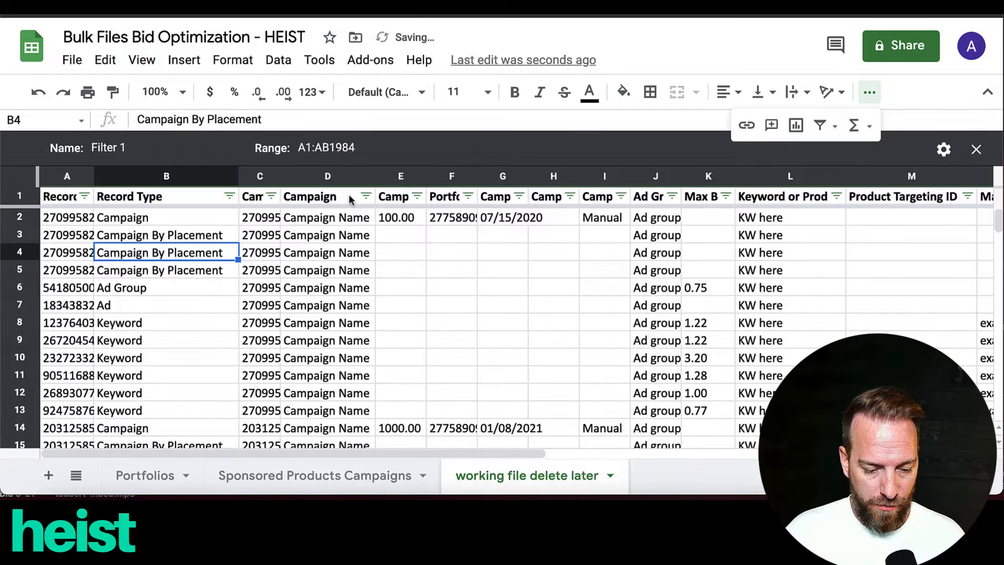
click(340, 285)
scroll(346, 289, down, 1)
scroll(346, 289, up, 1)
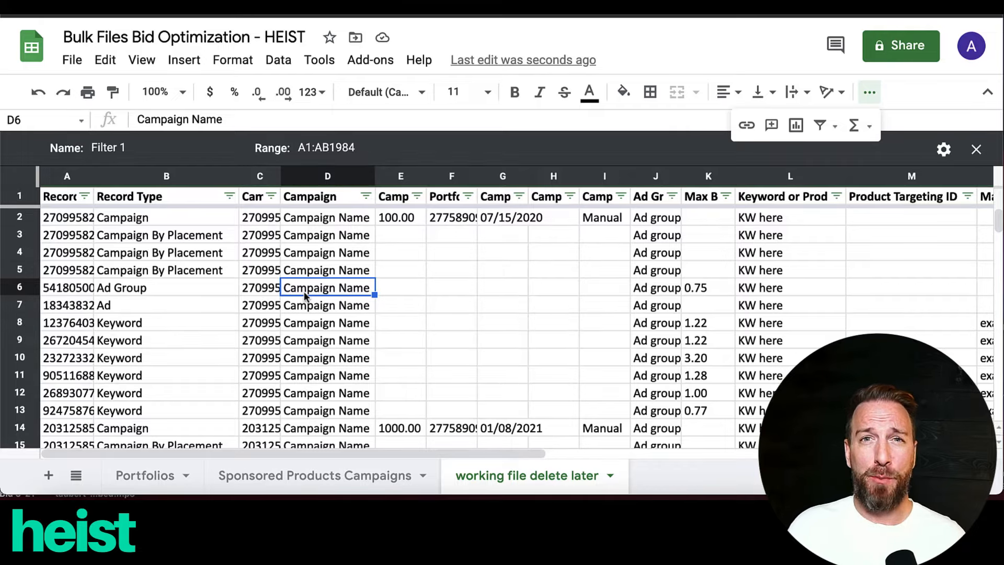
- Format the Impressions and Clicks columns of the working sheet as Number
scroll(347, 272, right, 2)
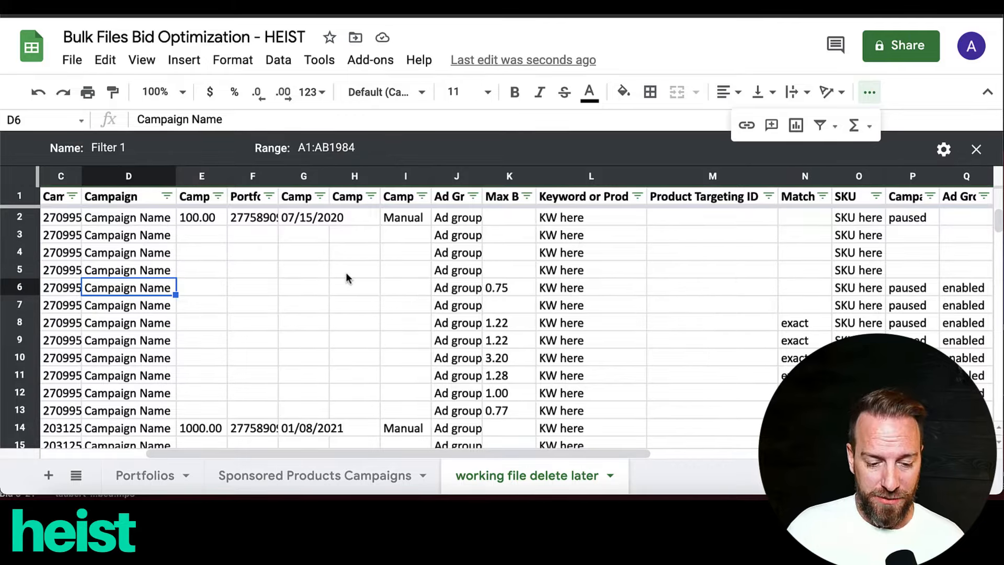
scroll(381, 267, right, 10)
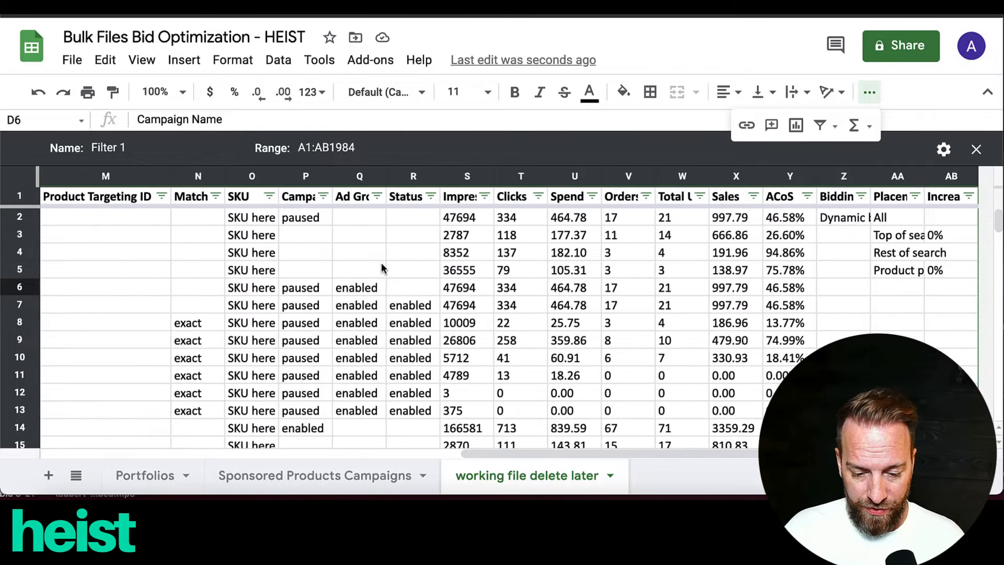
click(460, 177)
shift+click(512, 169)
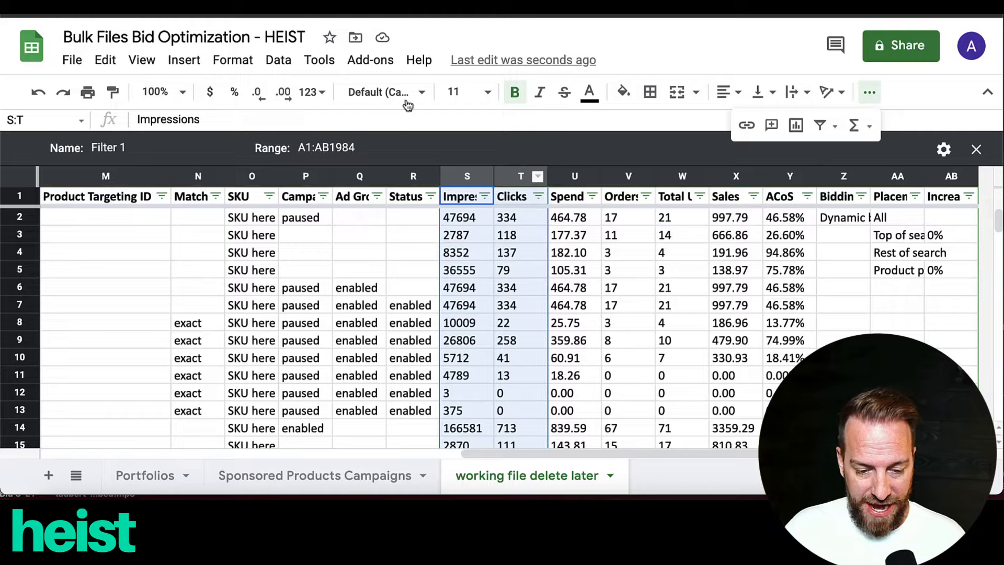
click(321, 93)
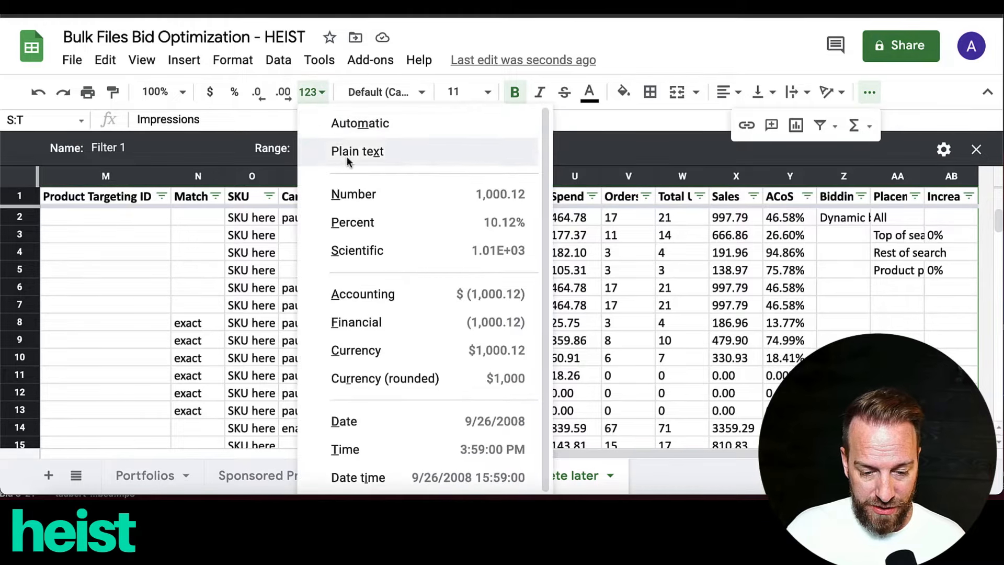
click(350, 199)
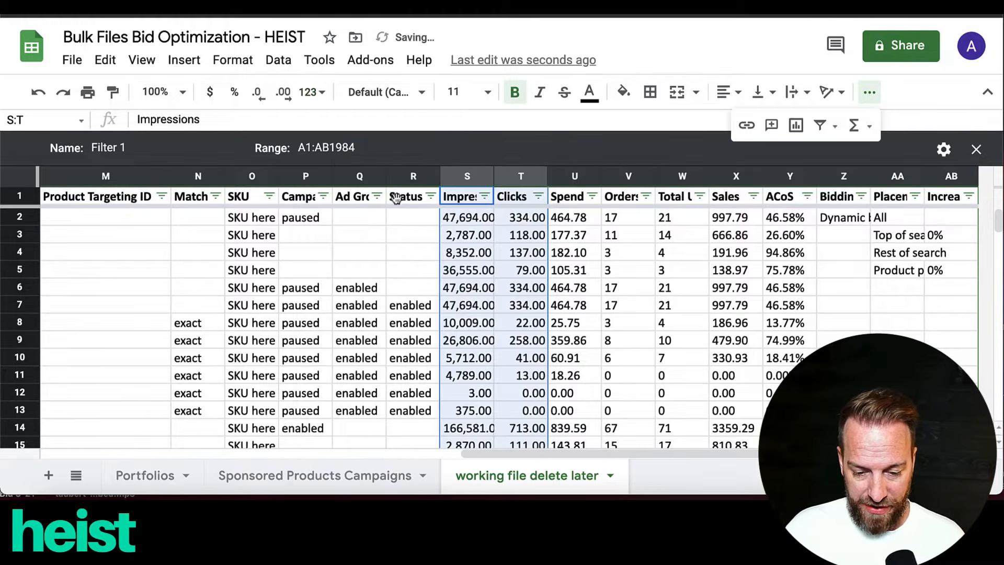
- Format the Spend column as Currency and the Orders and Total Units columns as Number
click(565, 176)
click(323, 94)
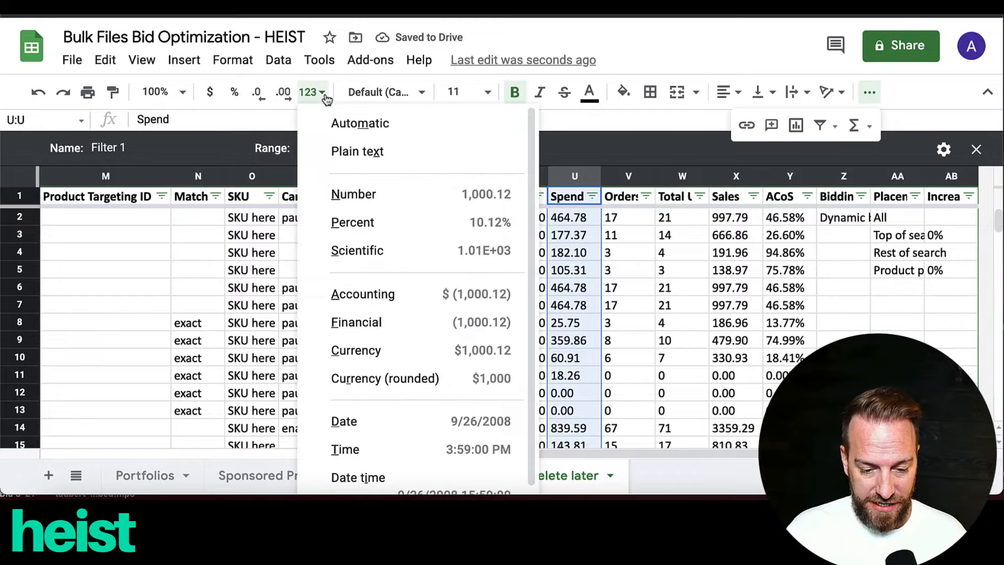
click(401, 364)
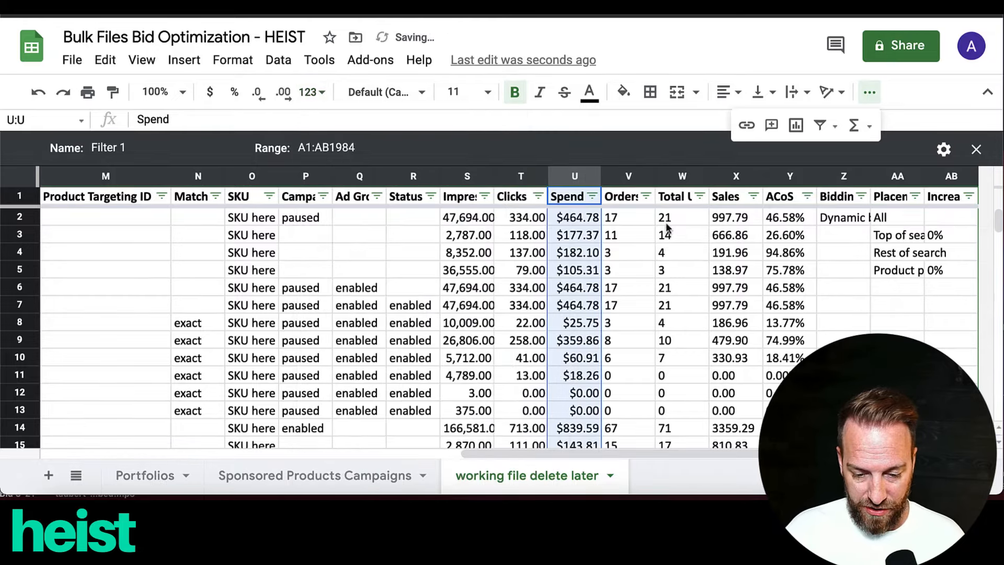
click(634, 178)
shift+click(683, 176)
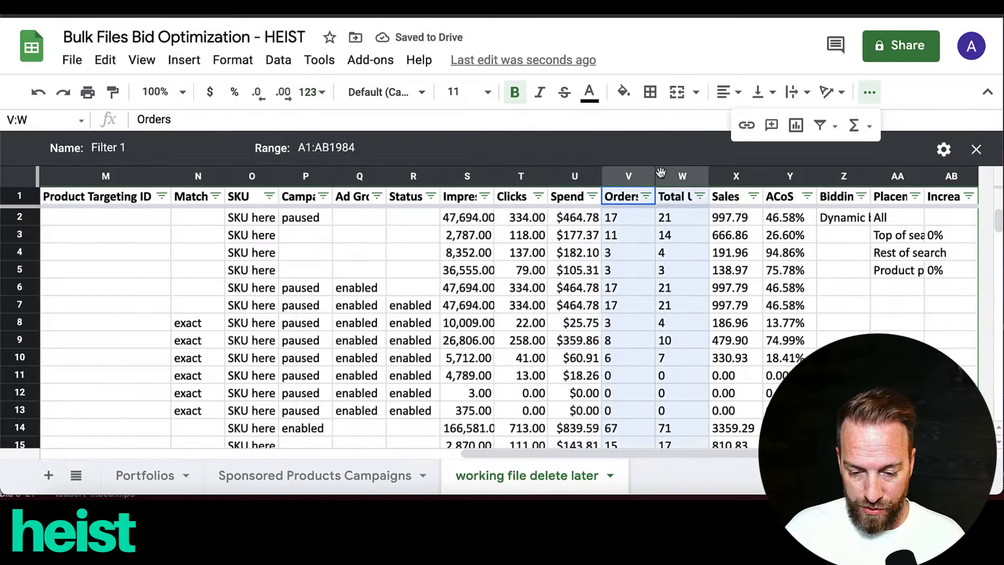
click(321, 93)
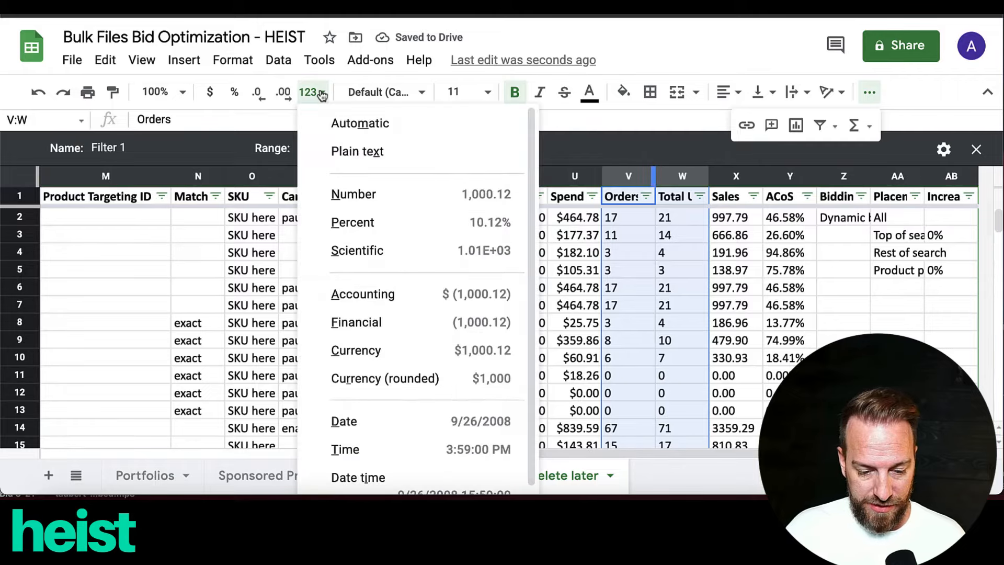
click(345, 203)
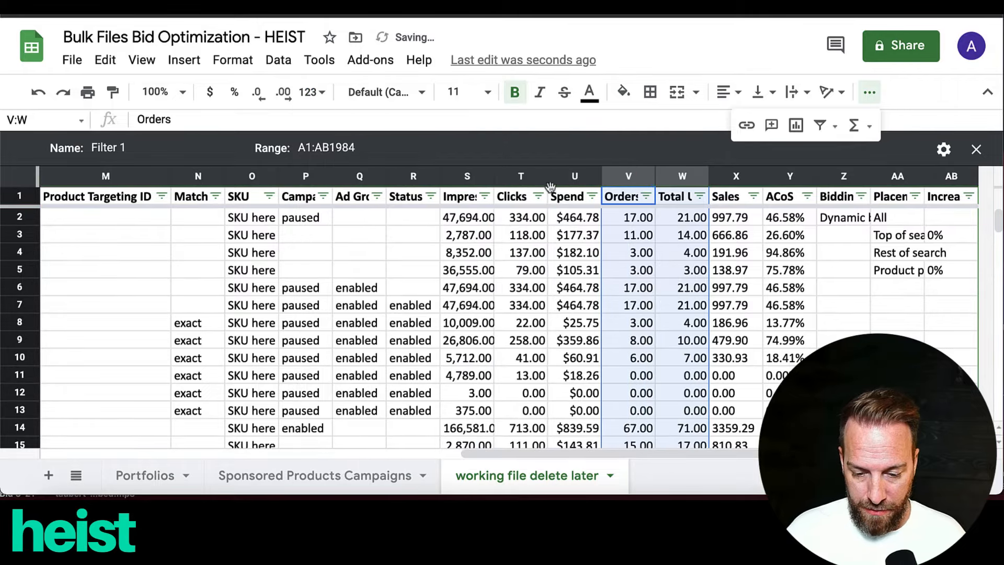
- Format the Sales column as Currency and the ACoS column as Percent
click(734, 178)
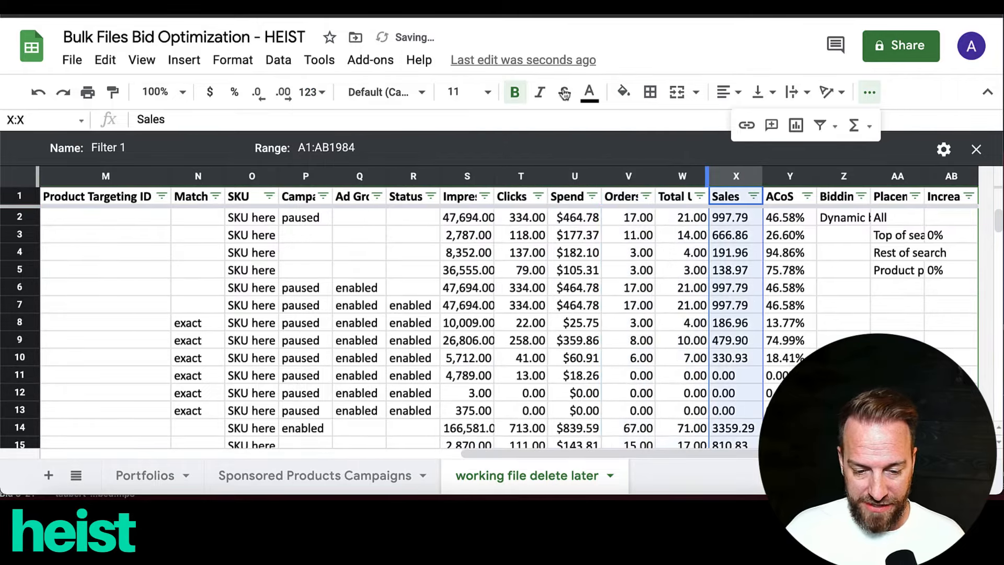
click(319, 94)
click(380, 357)
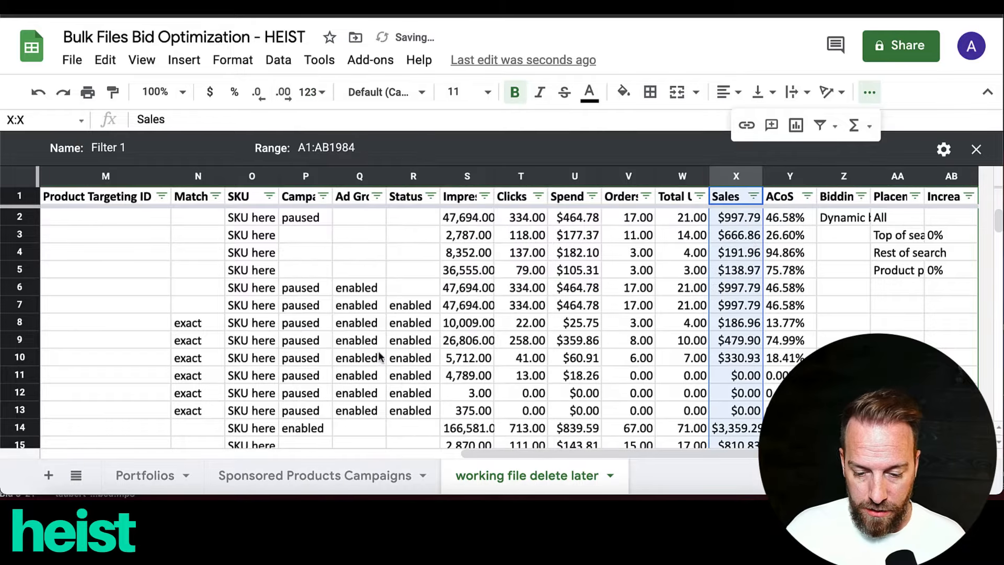
click(791, 176)
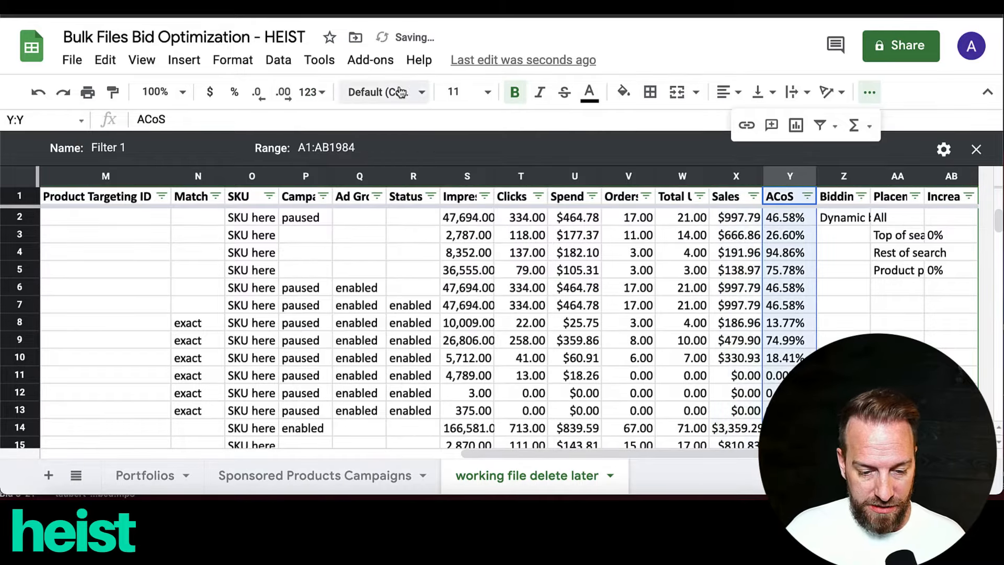
click(322, 98)
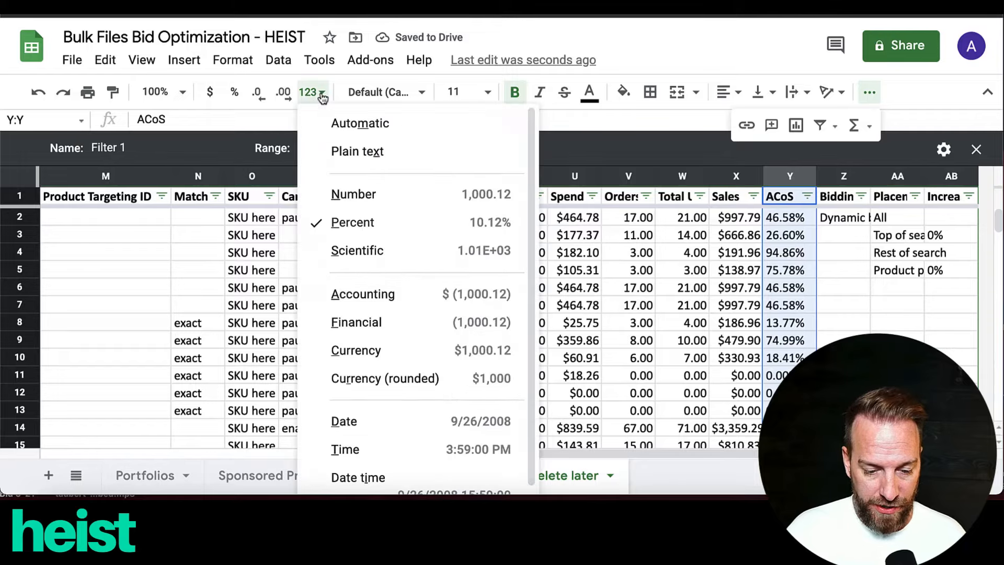
scroll(377, 350, down, 1)
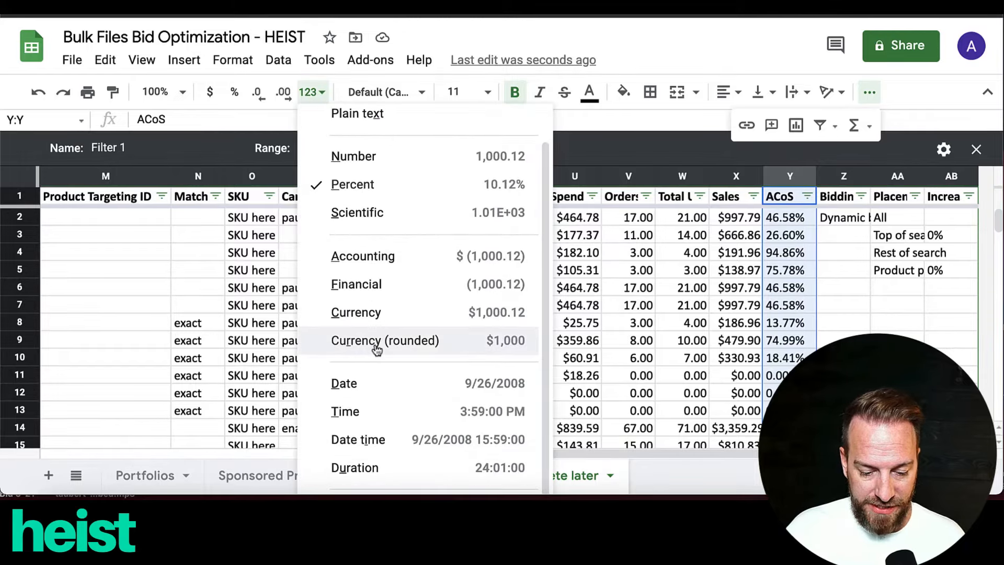
scroll(374, 342, up, 1)
click(378, 228)
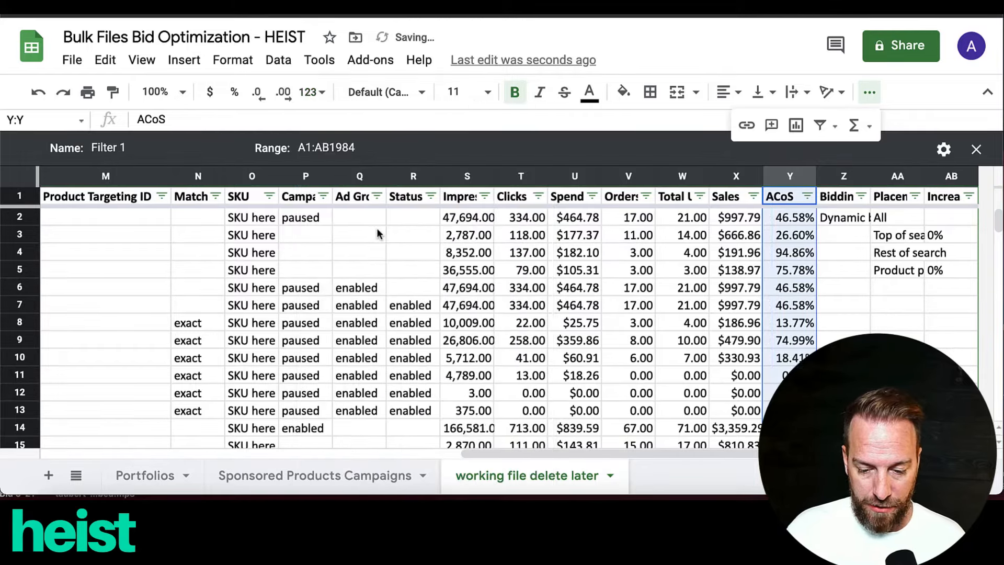
- Format the Max Bid column in the working sheet as currency
scroll(341, 319, left, 5)
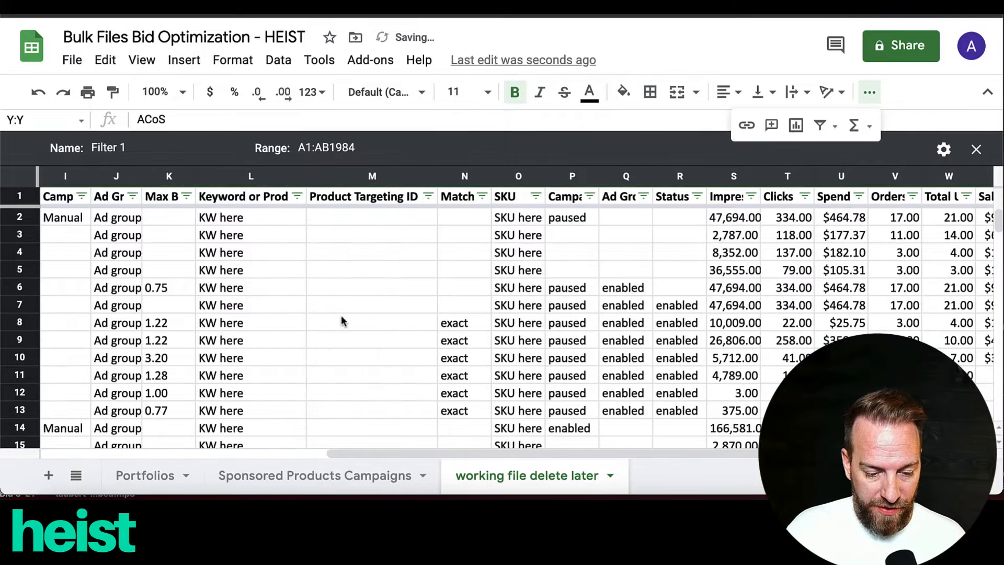
scroll(341, 320, left, 2)
click(268, 176)
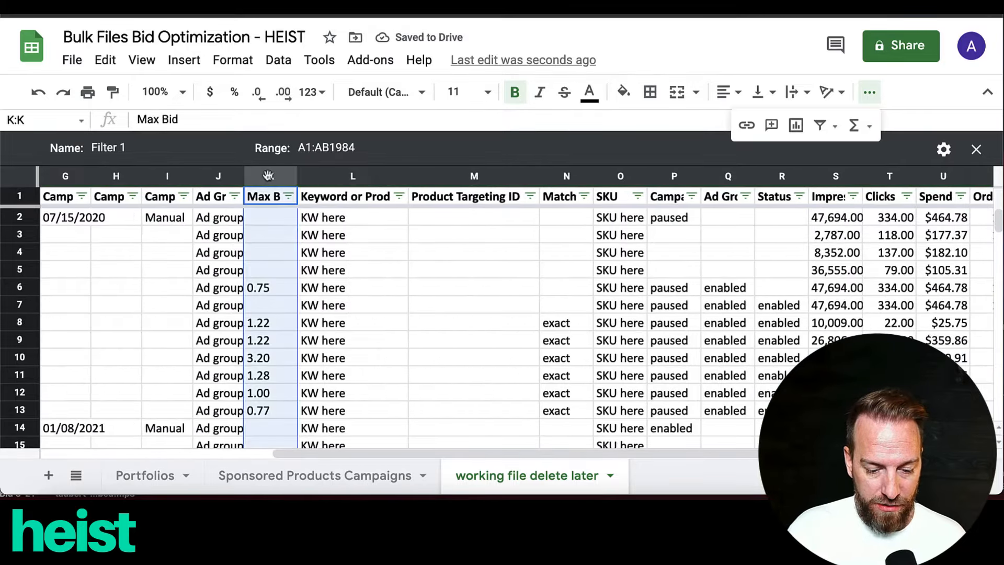
click(210, 95)
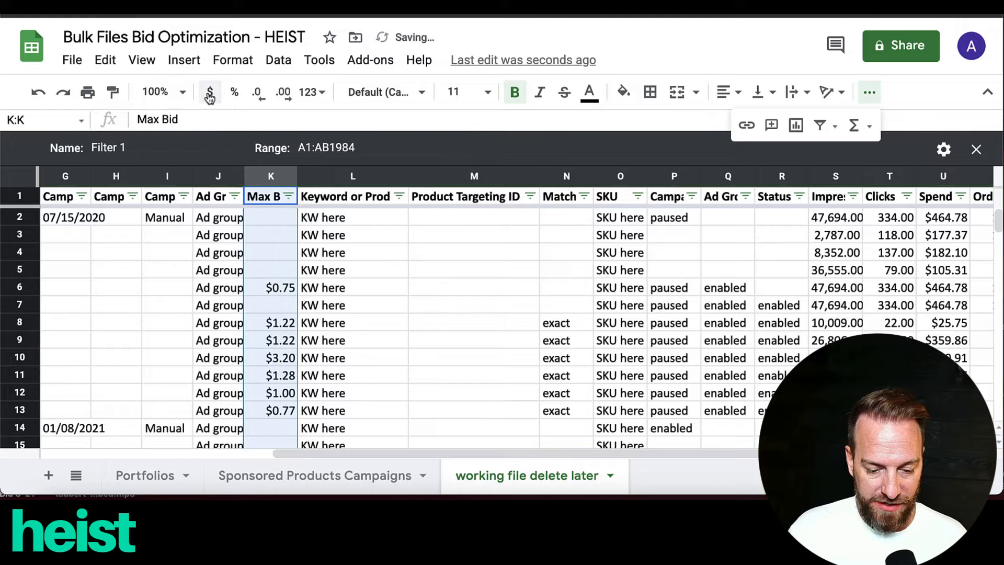
- Filter the Record Type column to Keyword and Product Targeting, excluding Ad, Ad Group, Campaign and Campaign By Placement
scroll(374, 247, right, 7)
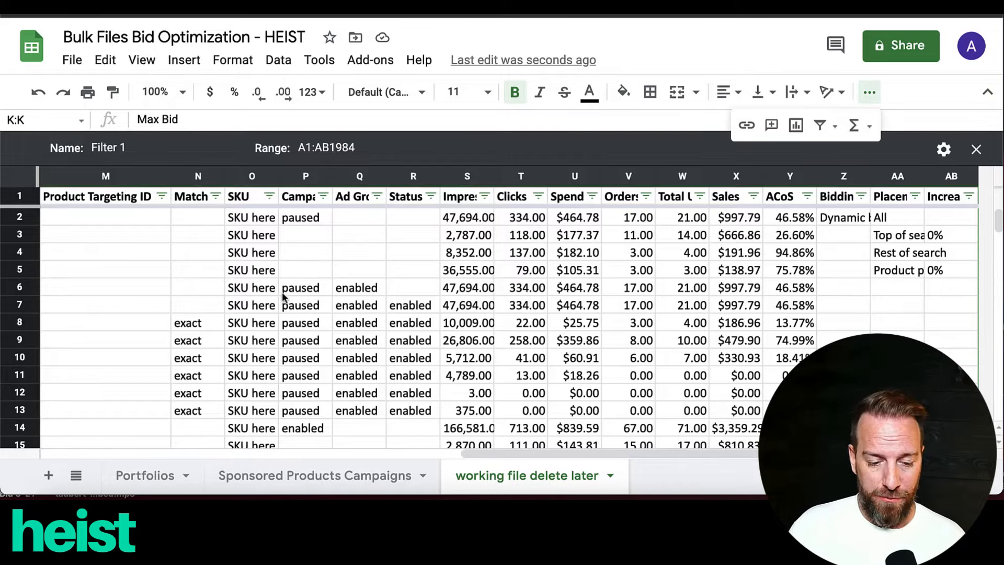
scroll(281, 293, left, 15)
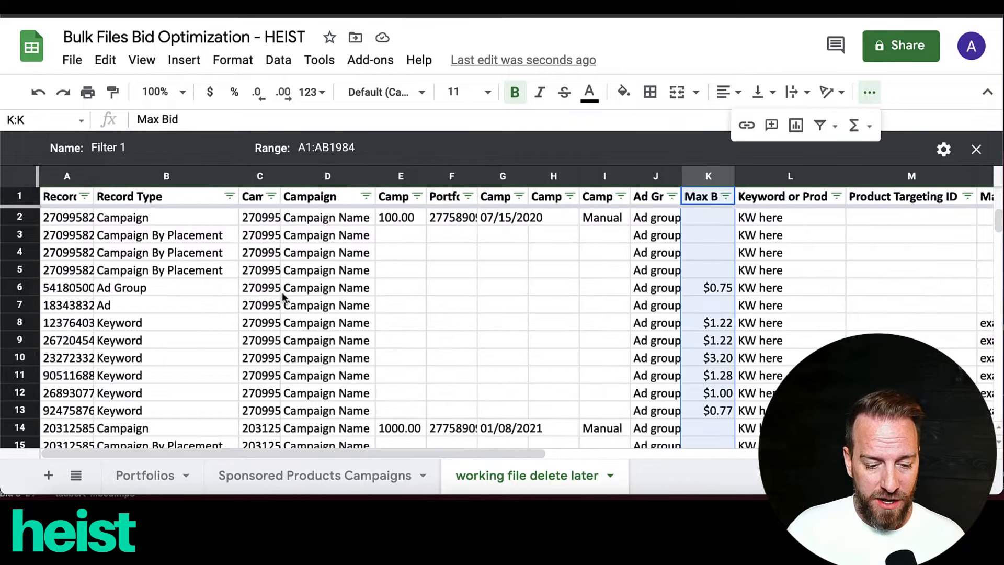
click(229, 196)
scroll(254, 316, down, 3)
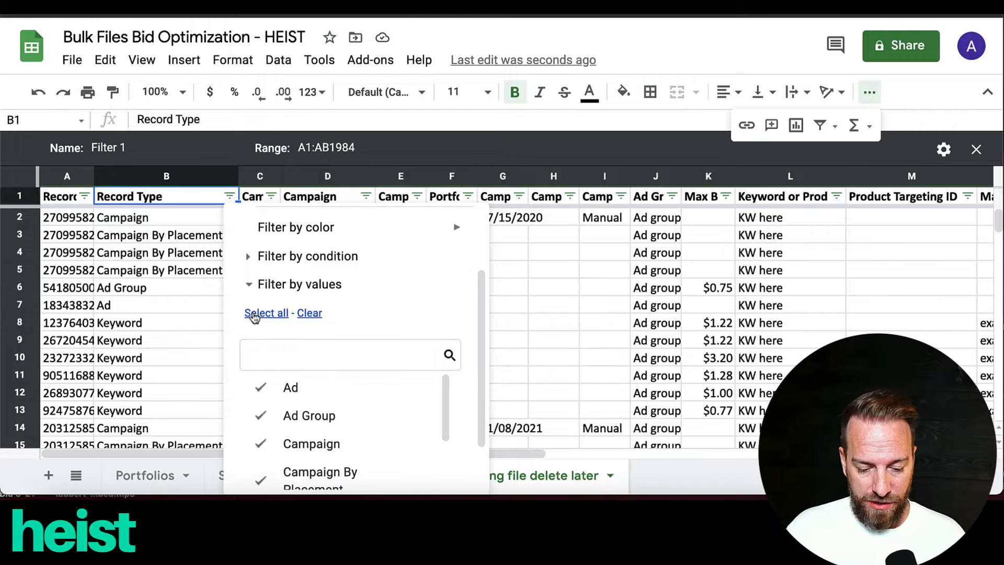
scroll(254, 314, down, 3)
scroll(267, 327, down, 2)
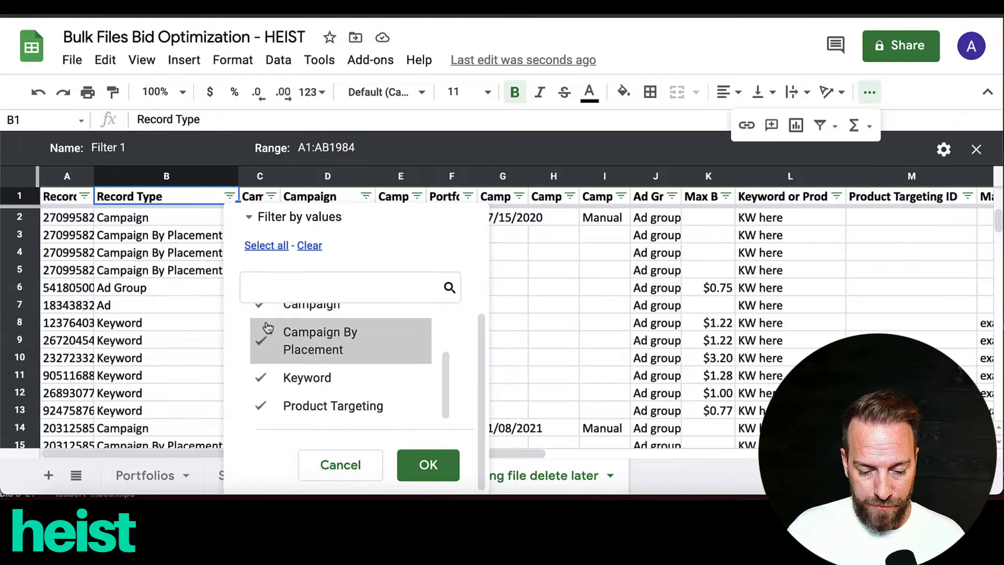
click(264, 346)
scroll(264, 348, up, 1)
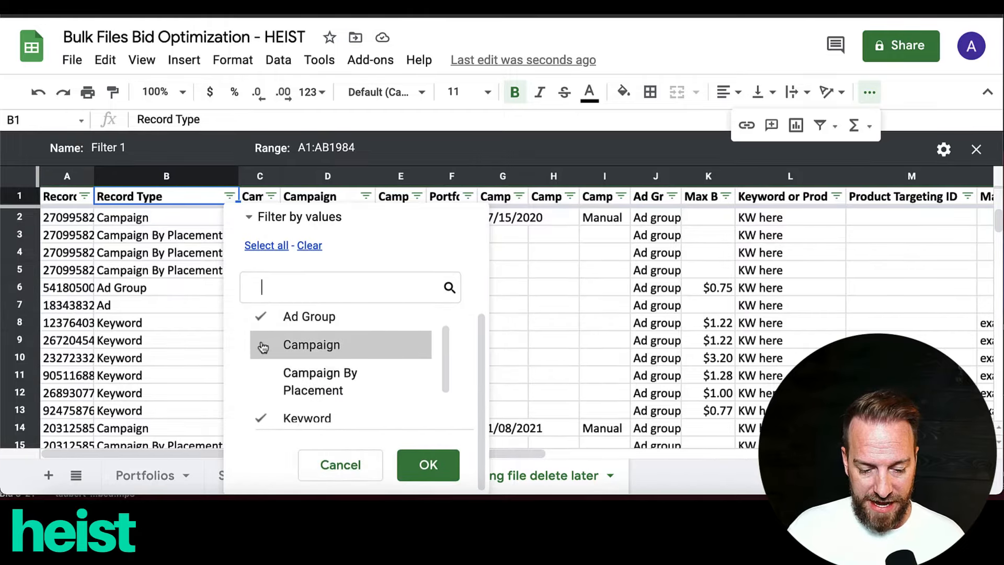
scroll(263, 348, up, 1)
click(261, 347)
click(260, 321)
scroll(261, 324, up, 1)
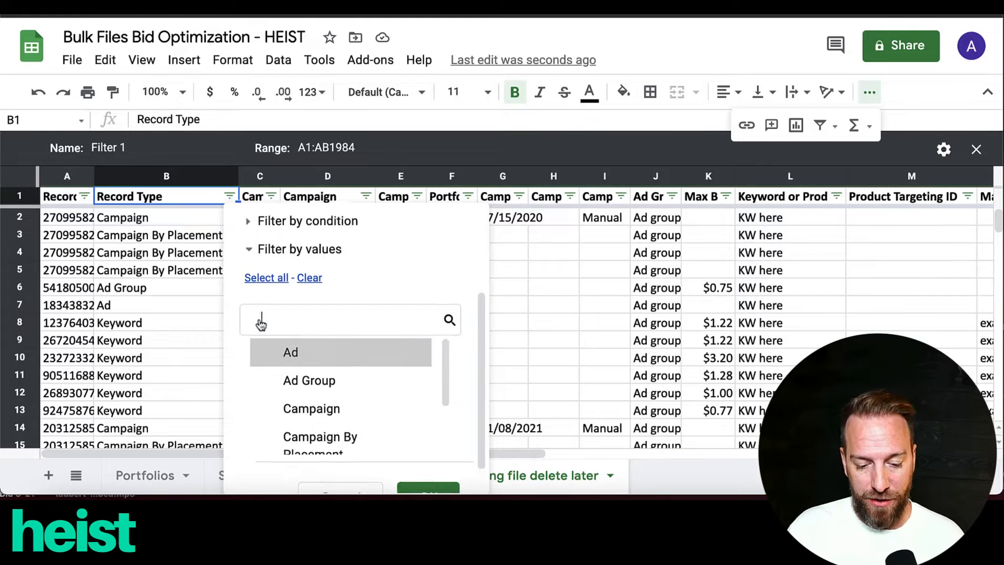
scroll(259, 320, down, 1)
scroll(278, 354, down, 2)
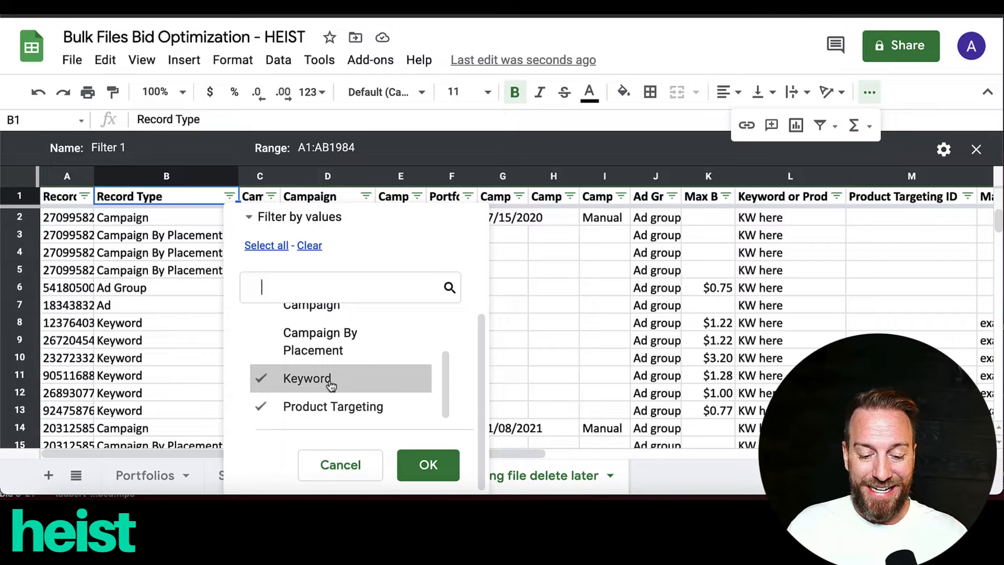
click(417, 464)
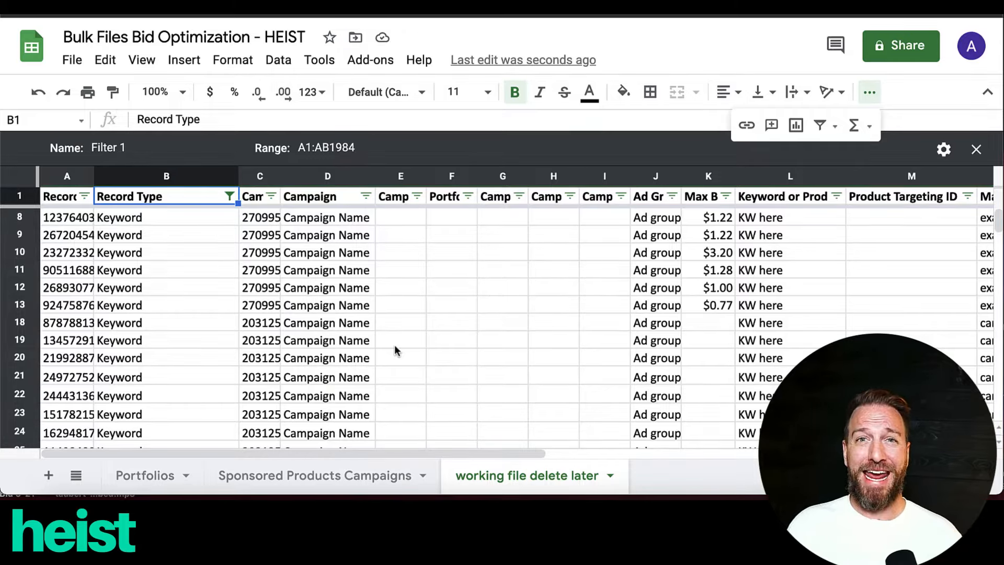
scroll(375, 344, right, 10)
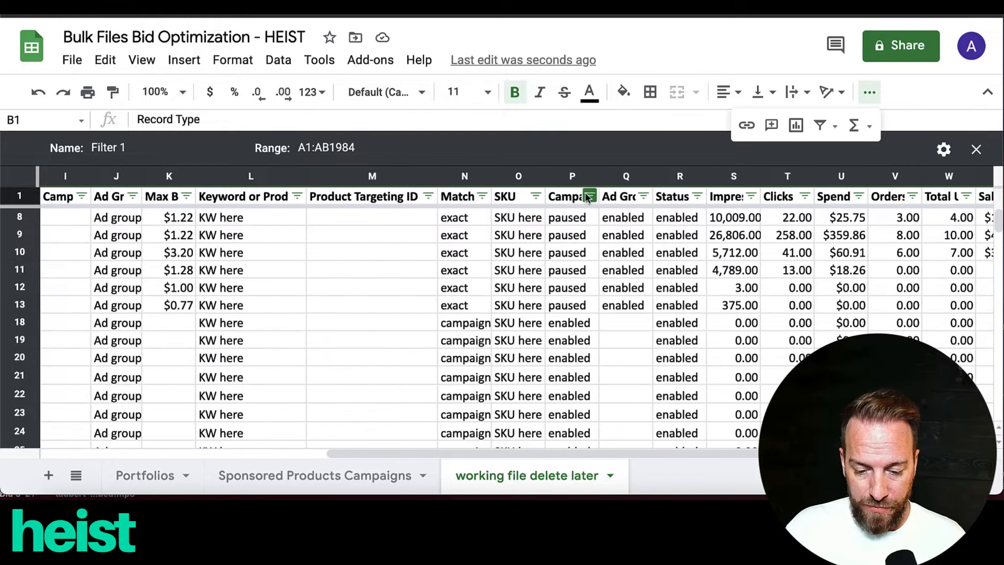
click(589, 196)
scroll(460, 327, down, 2)
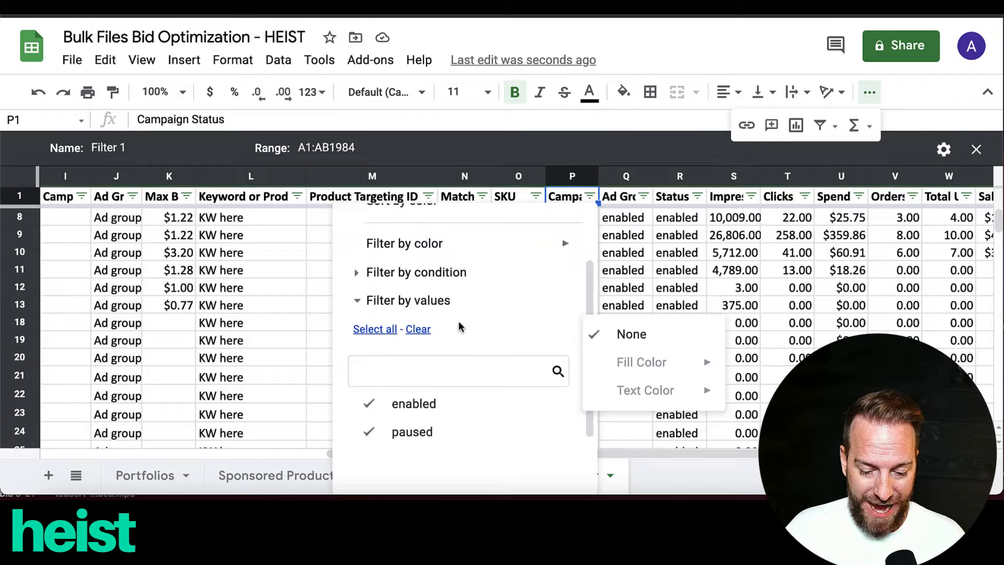
click(392, 432)
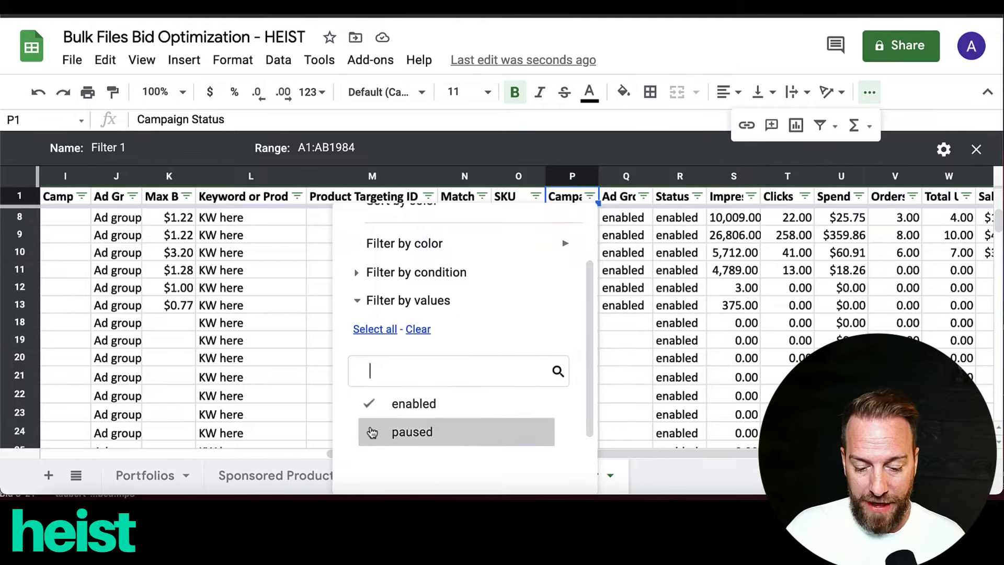
click(661, 322)
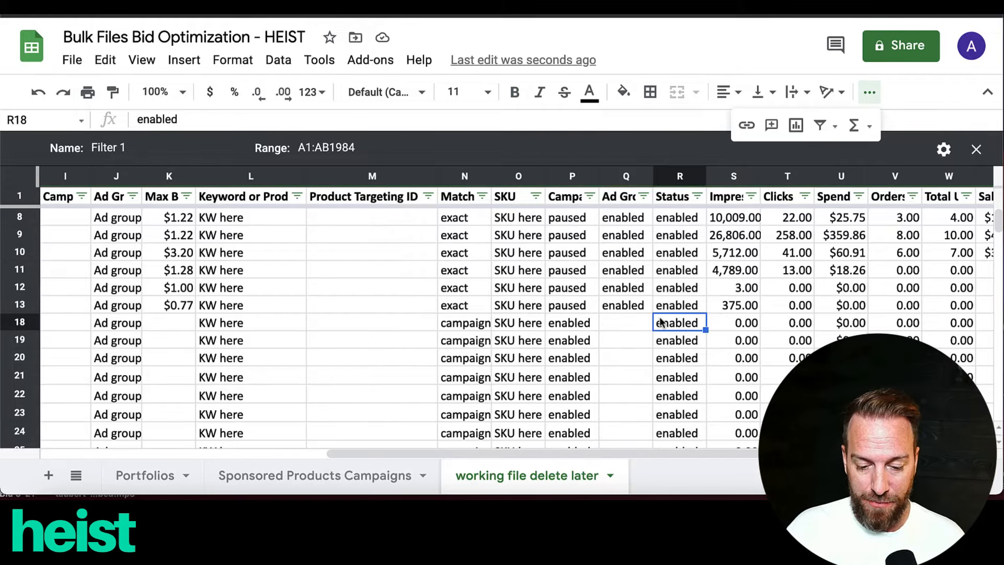
click(641, 197)
scroll(551, 345, down, 3)
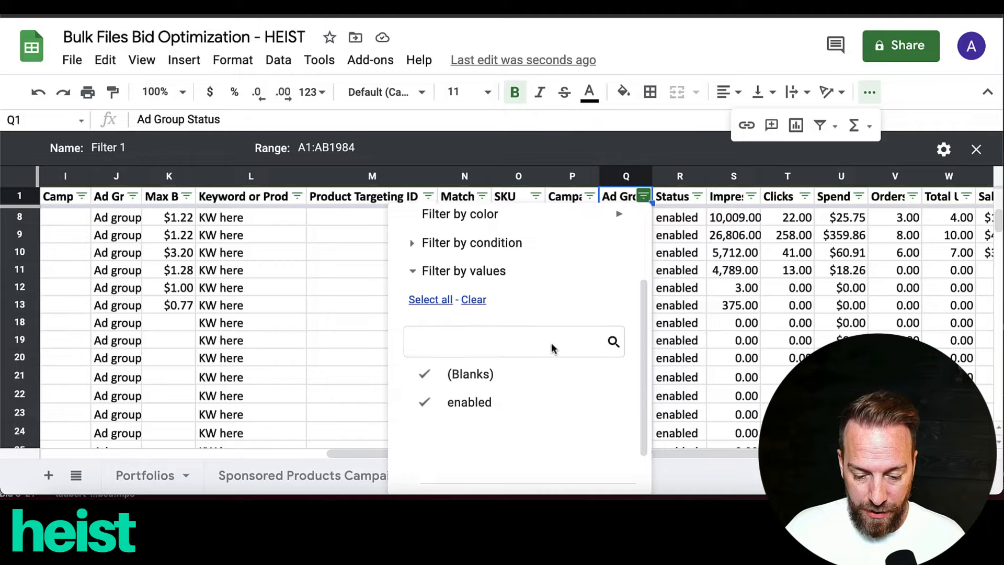
click(490, 368)
click(729, 289)
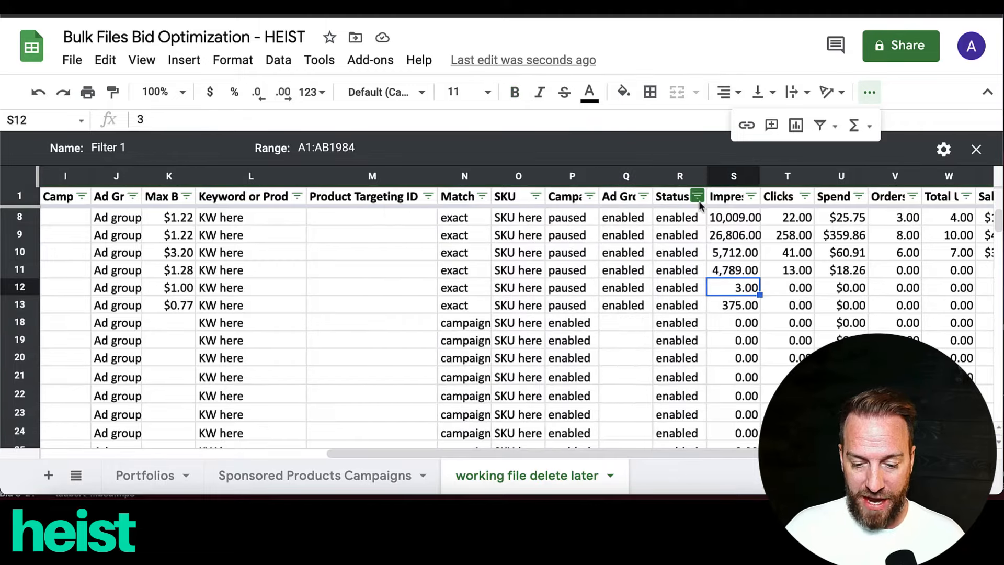
- Check the enabled and paused values in the Status column's filter
click(698, 196)
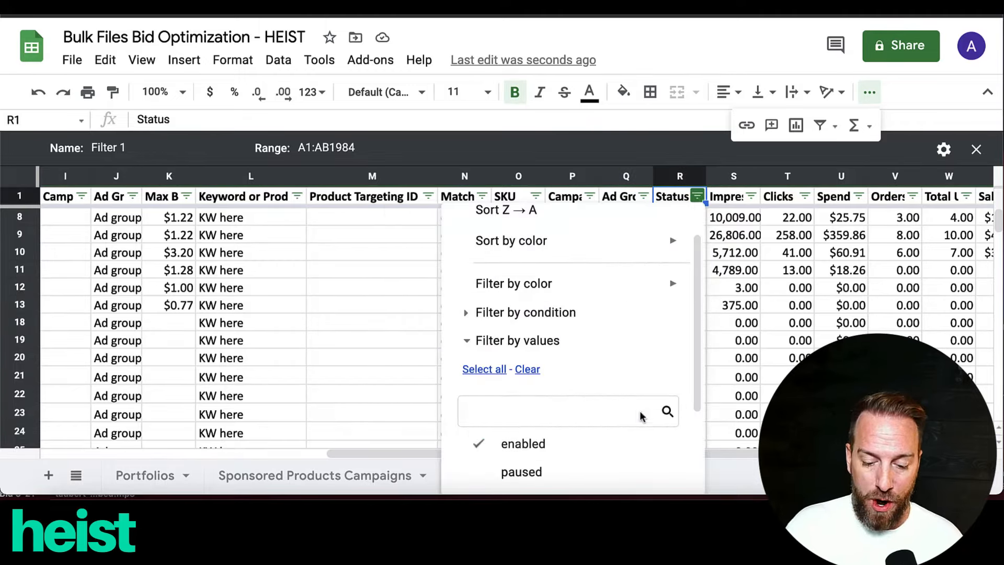
scroll(617, 368, down, 1)
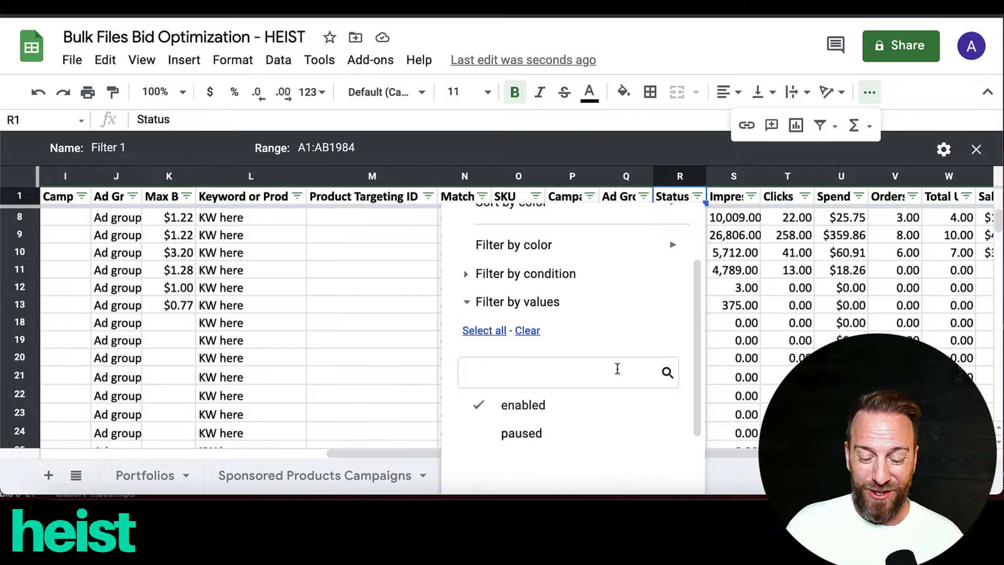
click(617, 369)
click(733, 346)
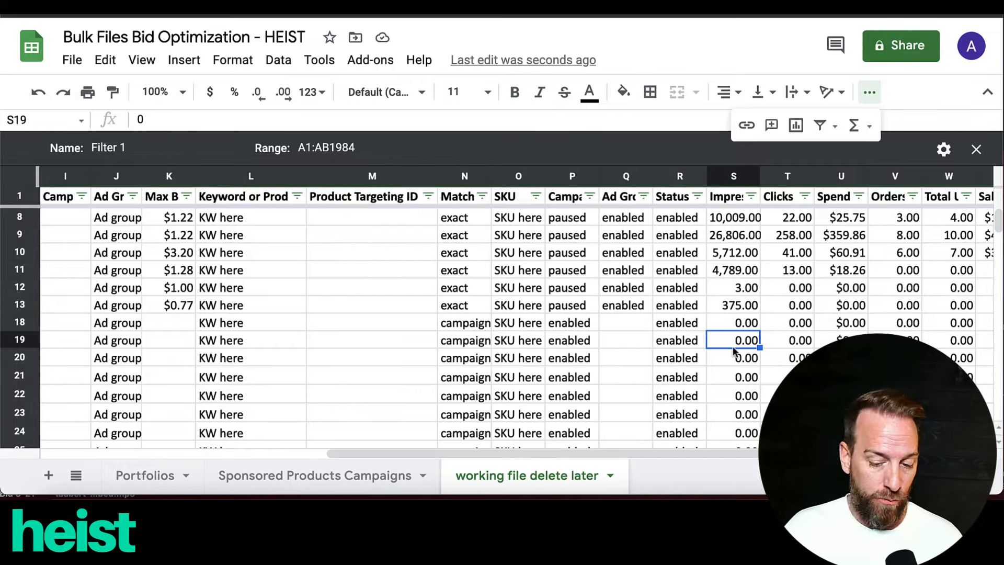
- Add the column headers RPC in Z1, CPC in AA1 and Current Max Bid in AB1
scroll(648, 341, right, 2)
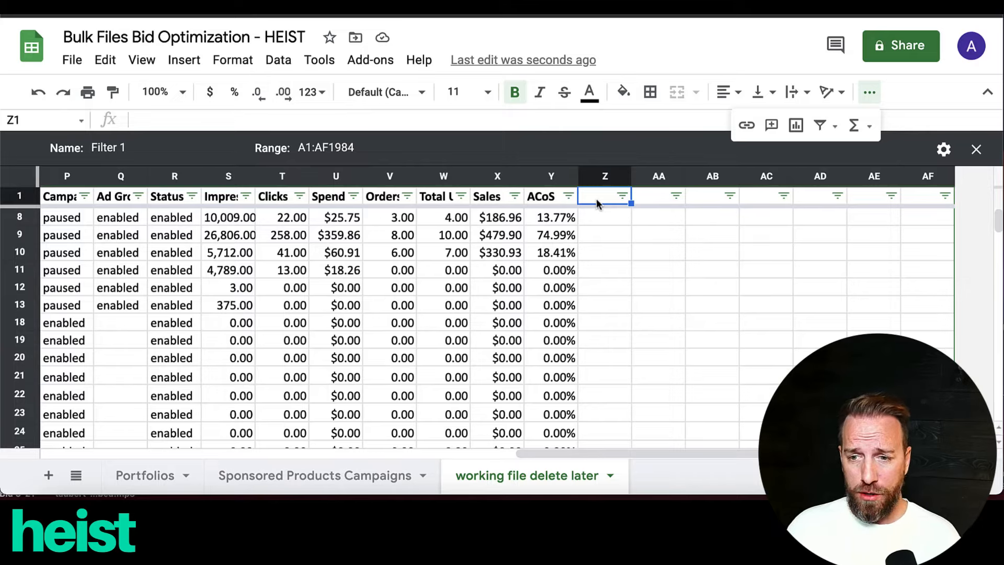
text(RPC)
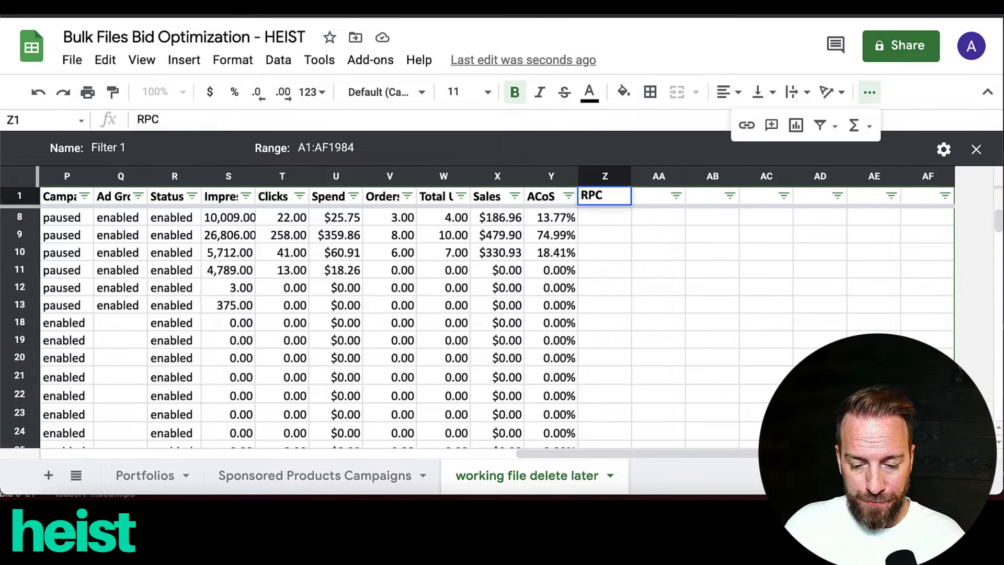
key(Tab)
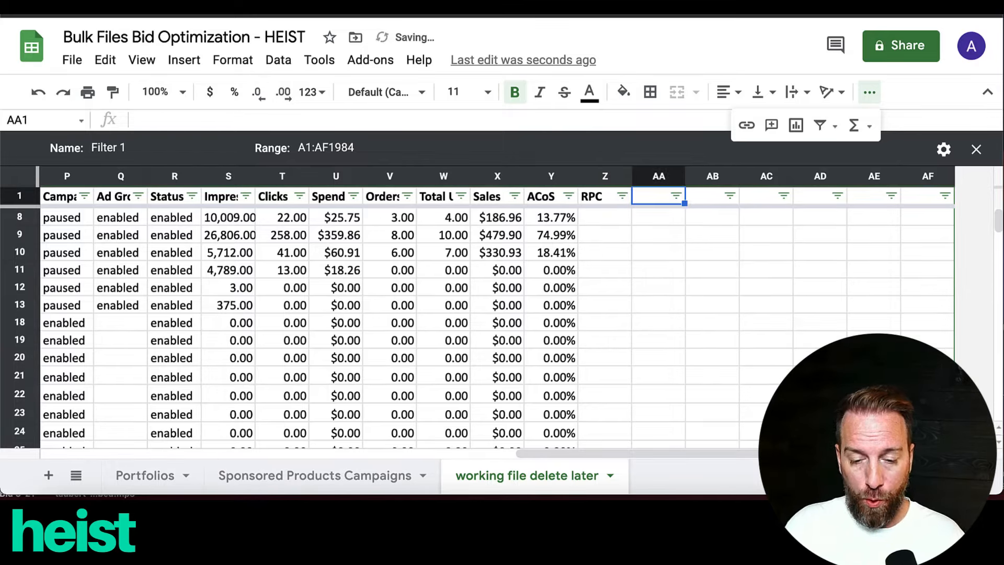
text(CPC)
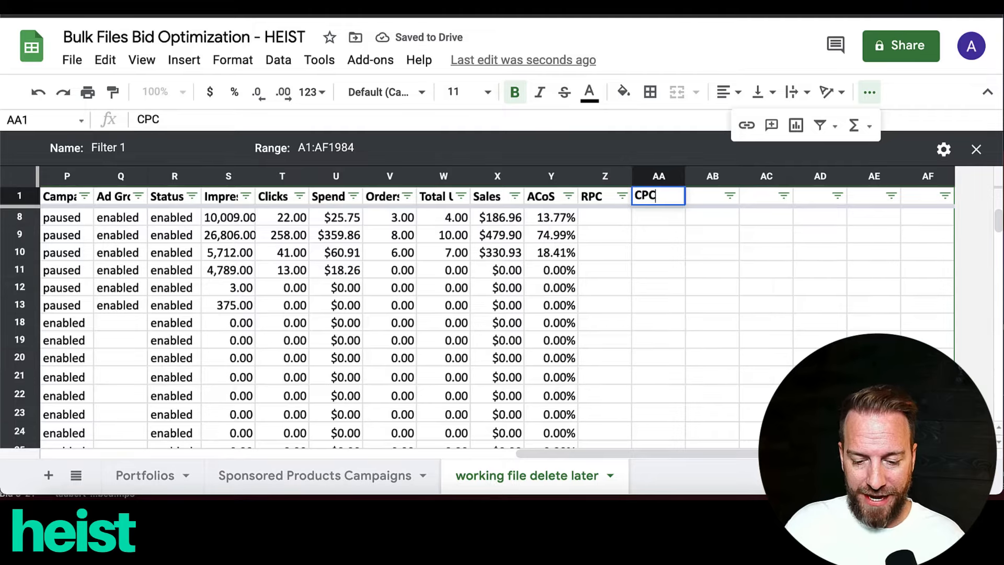
key(Tab)
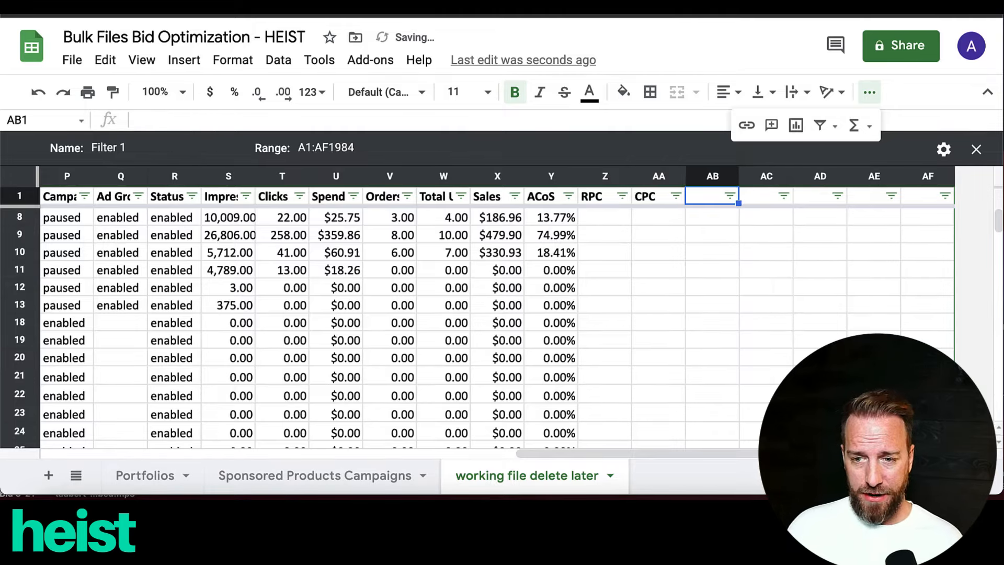
text(CV)
key(BackSpace)
text(ent Max Bid)
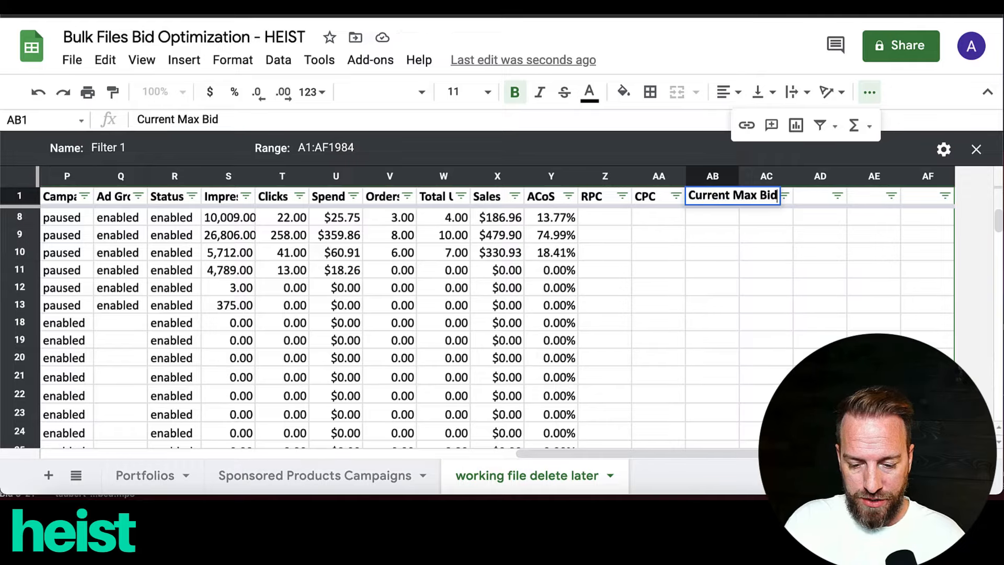
key(Return)
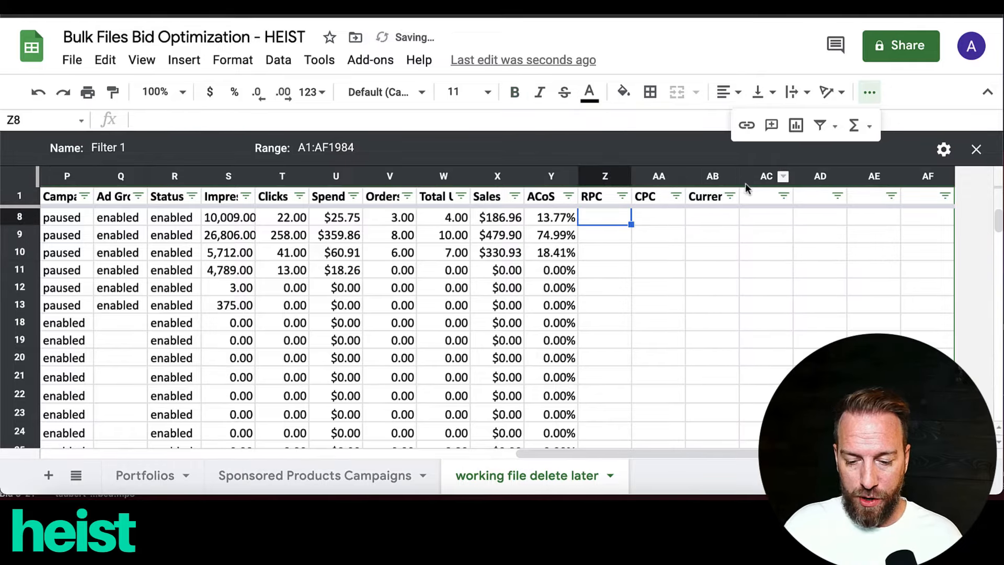
- Add the column headers Inch Up/Down Method in AC1, Target ACOS Bid in AD1 and NEW BID in AE1
click(753, 196)
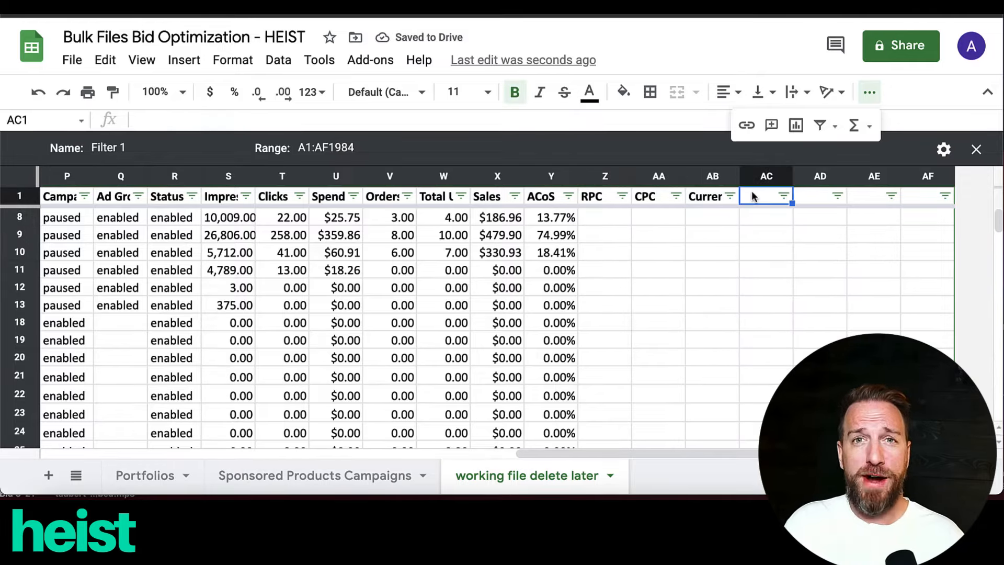
text(I)
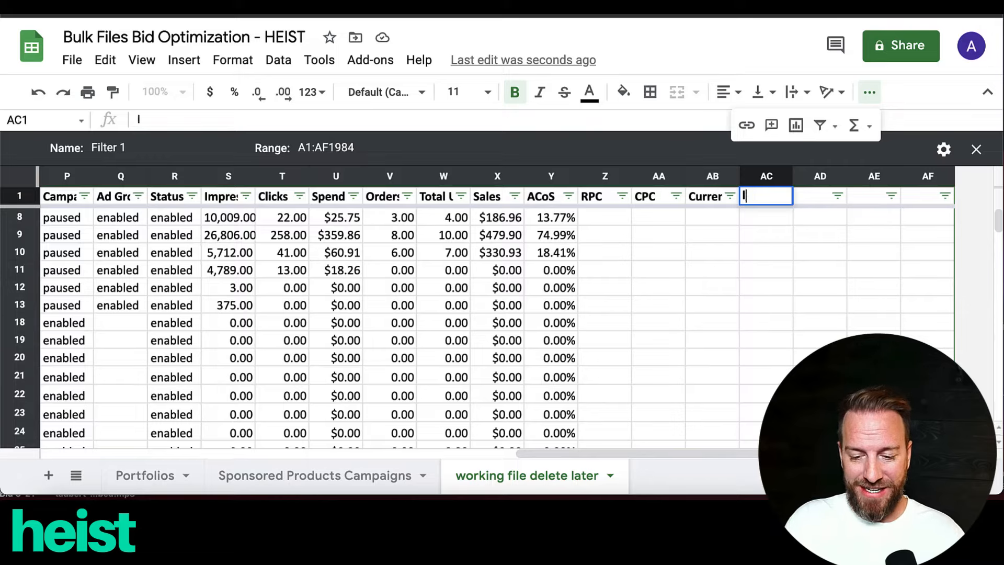
text(nch Up/Down Method)
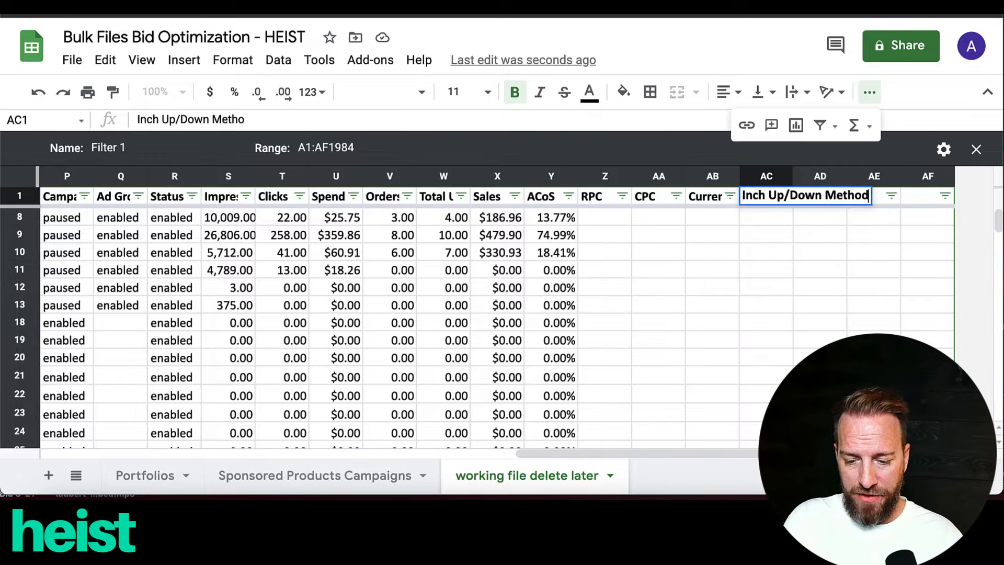
key(Tab)
text(Tar)
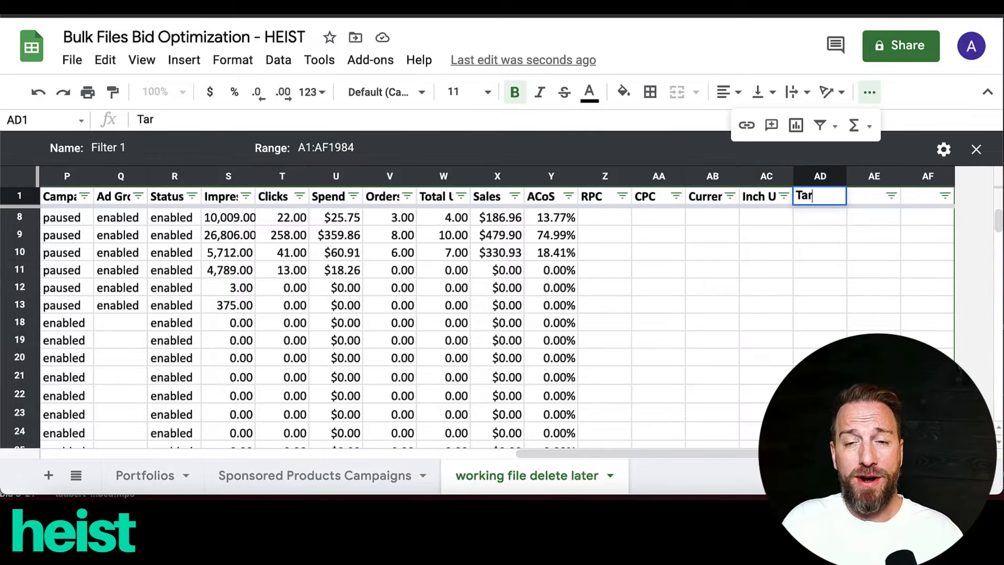
text(get ACOD)
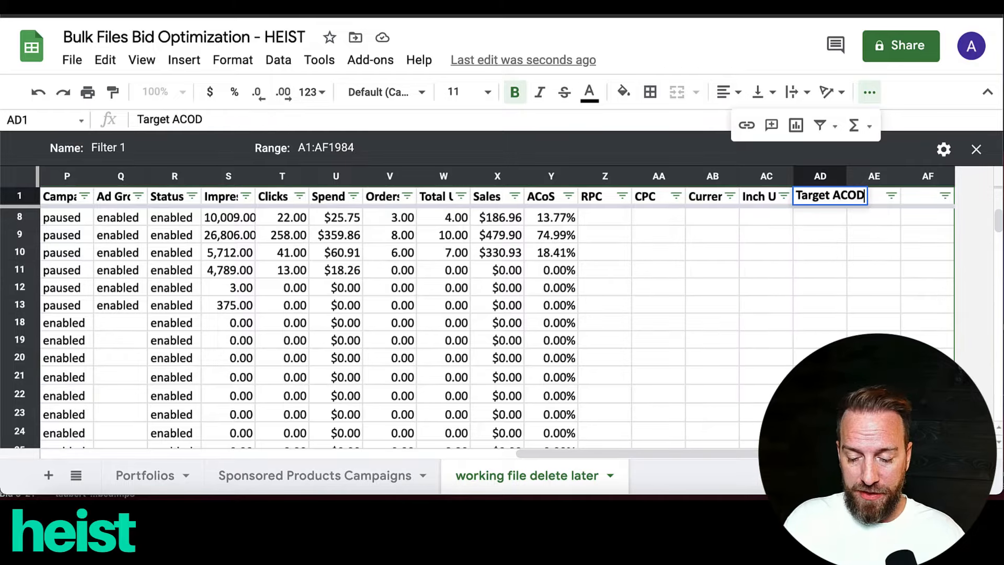
key(Tab)
text(NEW BID)
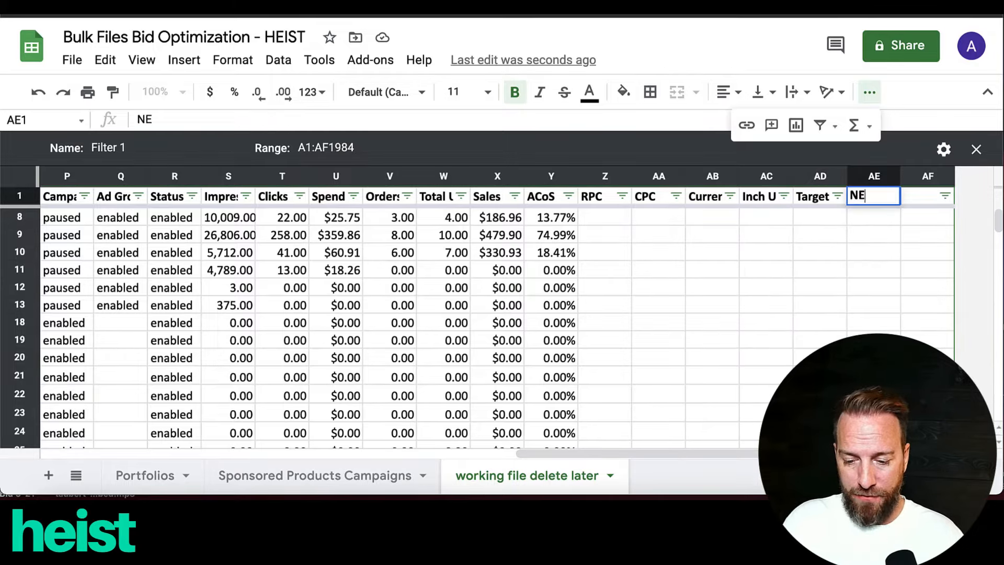
key(Return)
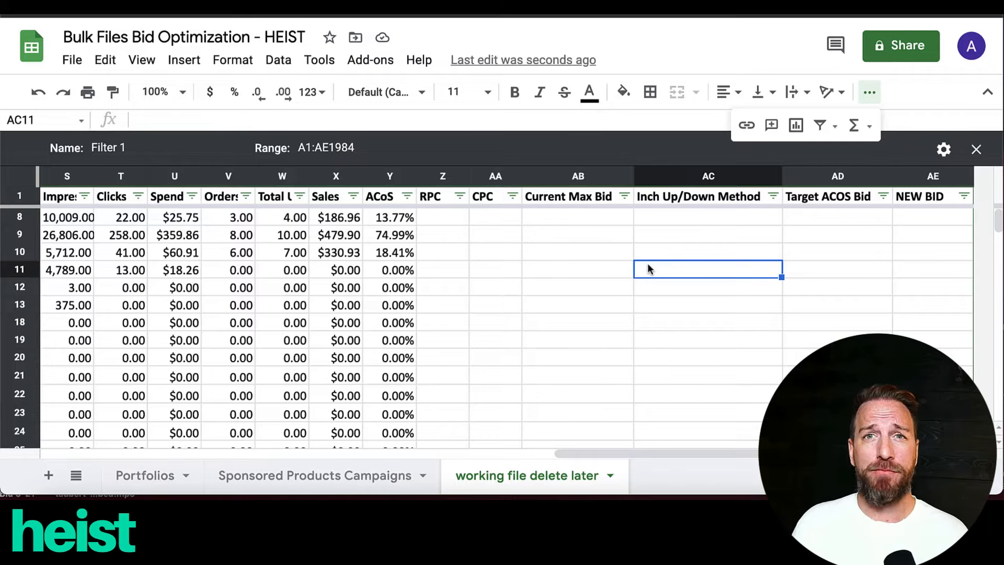
- Calculate RPC in Z8 as Sales divided by Clicks with the formula =X8/T8
click(448, 219)
text(=)
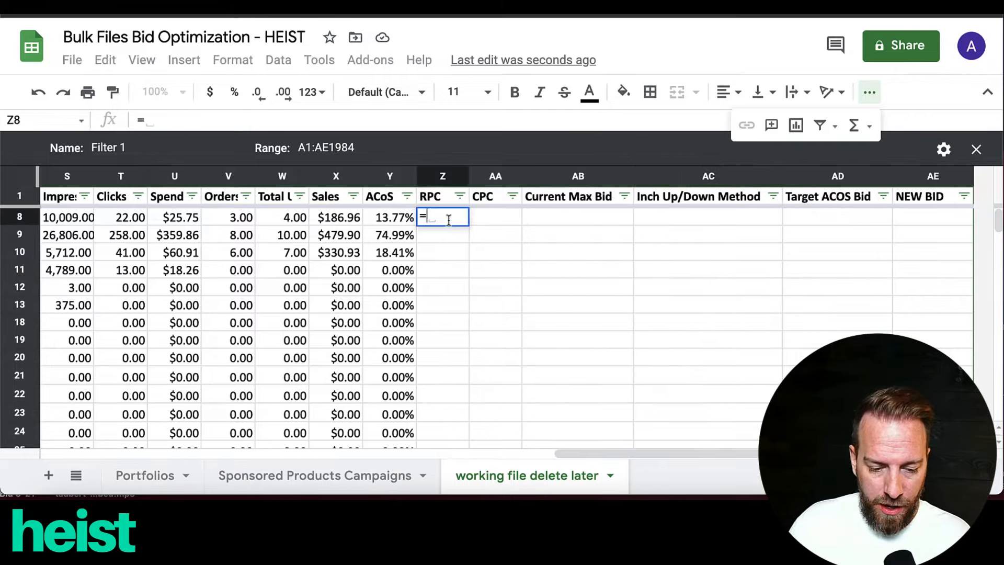
click(338, 221)
text(/)
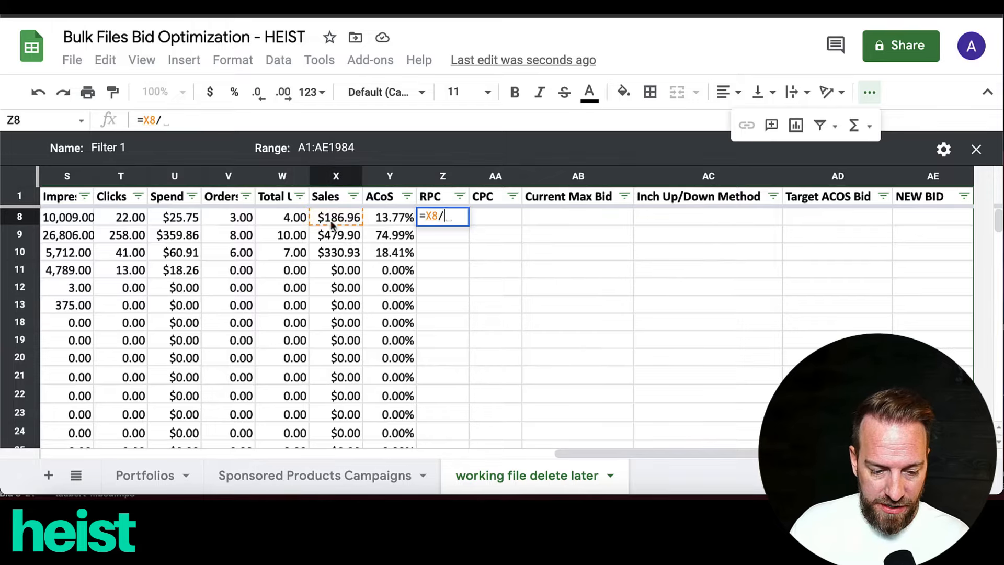
click(127, 217)
key(Return)
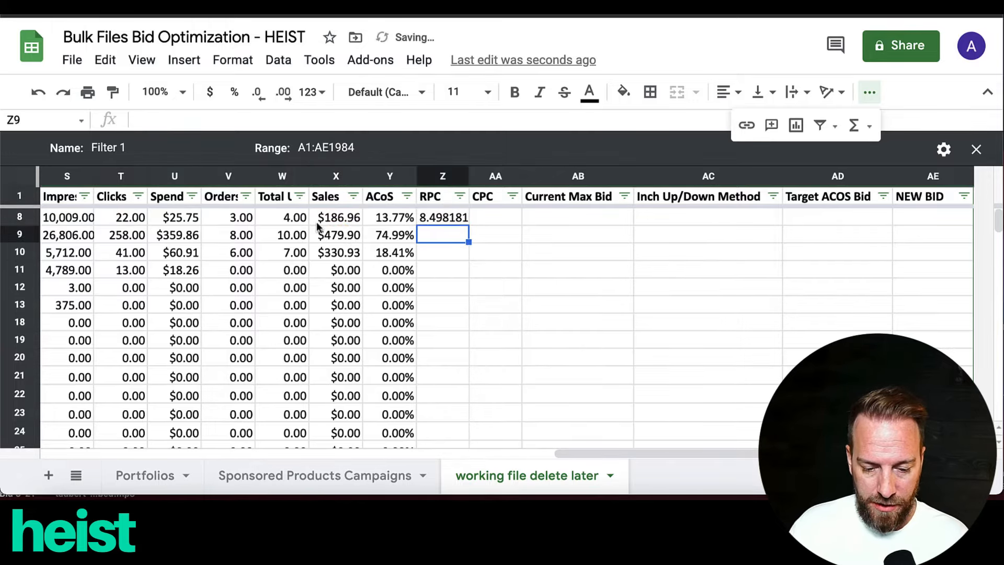
- Format the RPC value in Z8 as currency and fill its formula down the column
click(424, 220)
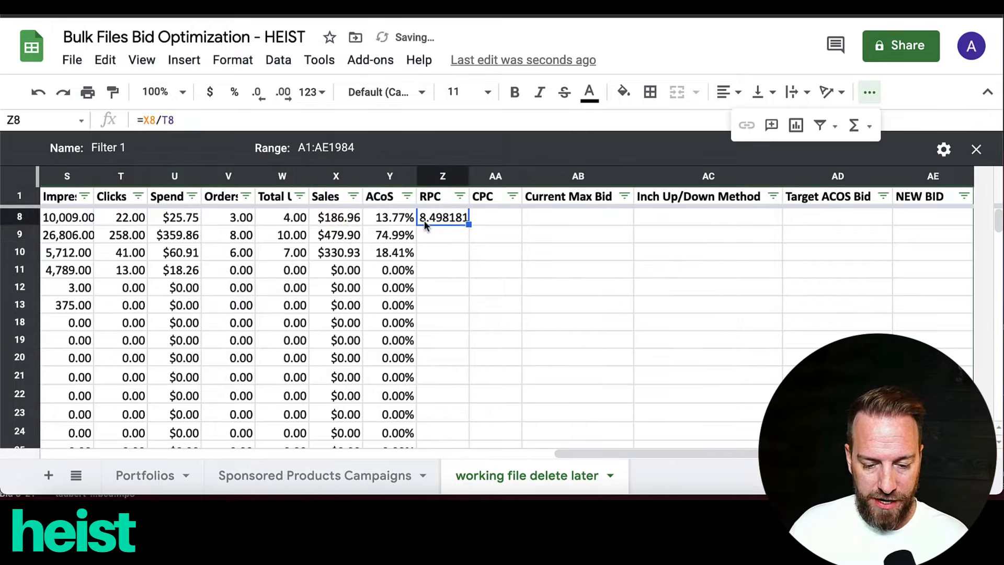
click(210, 92)
click(473, 228)
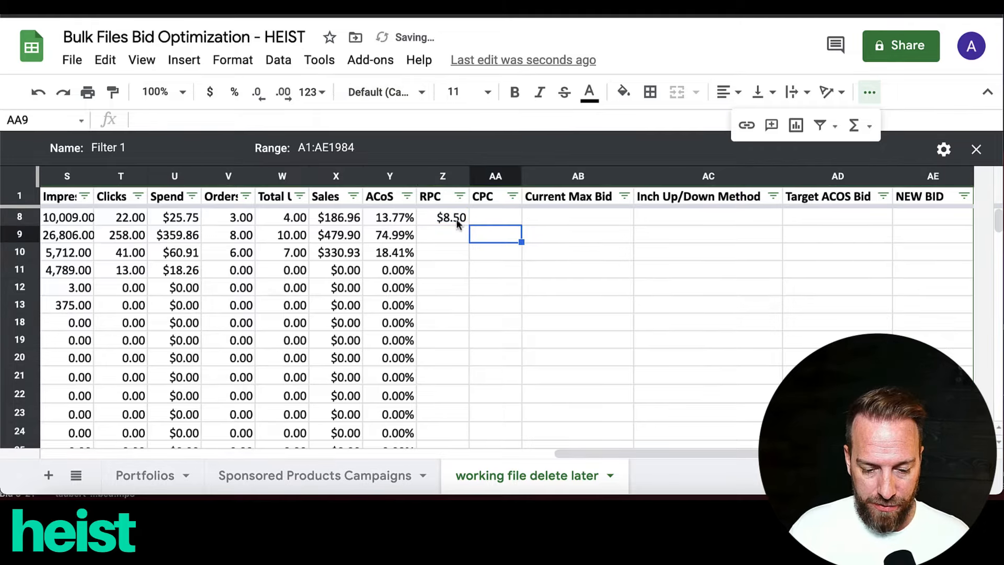
click(454, 218)
double_click(468, 225)
- Calculate CPC in AA8 as Spend divided by Clicks with the formula =U8/T8
click(486, 224)
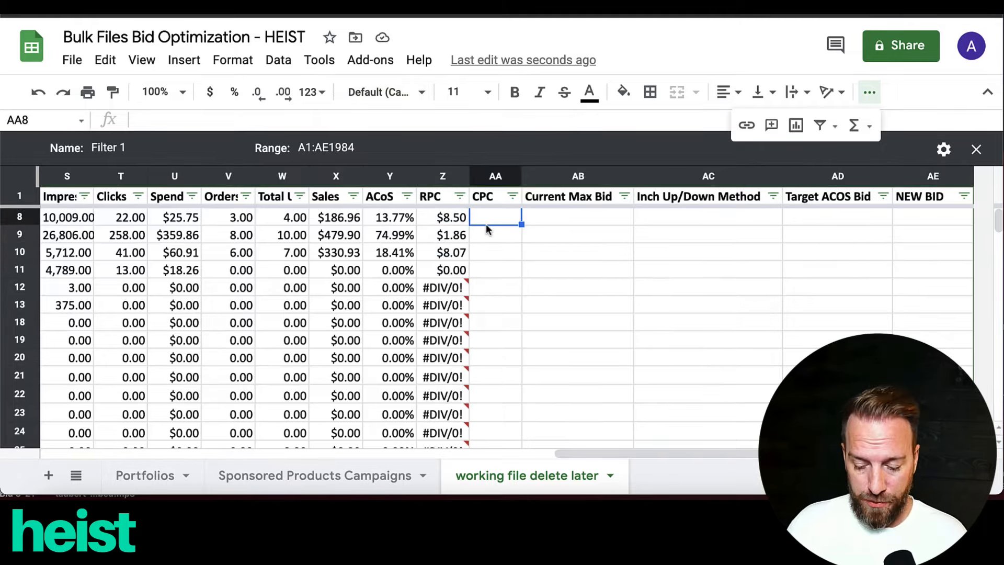
text(=)
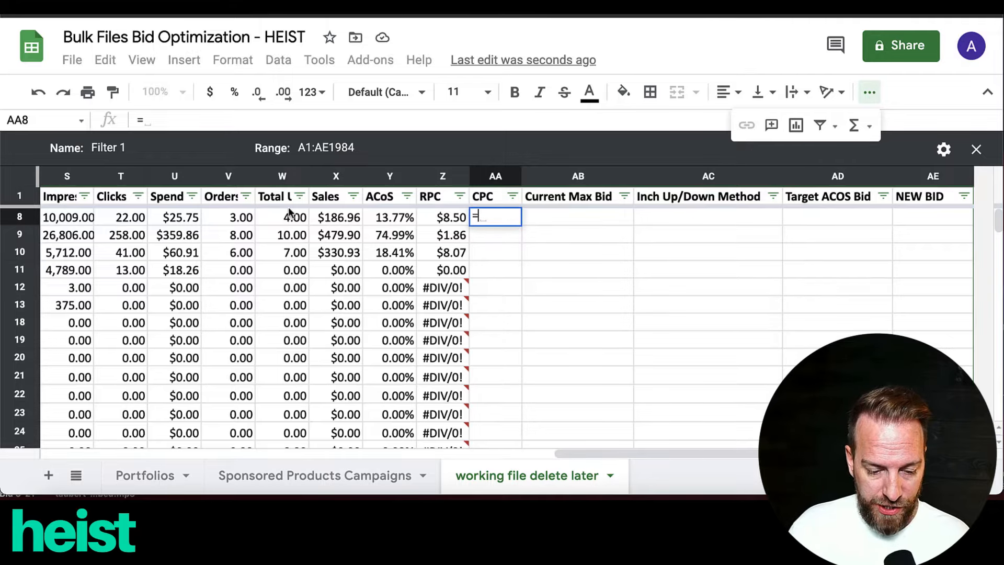
click(194, 219)
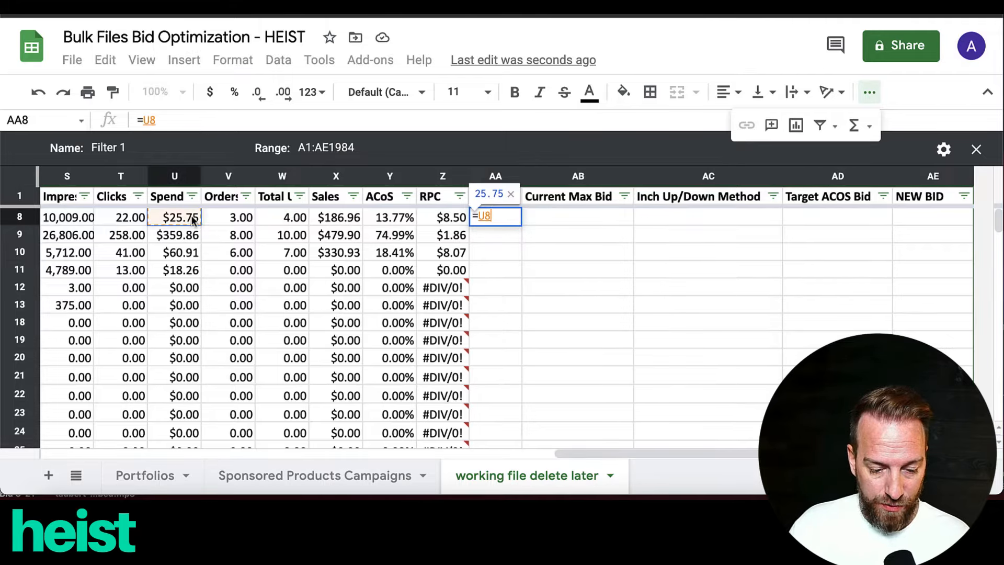
text(/)
click(123, 218)
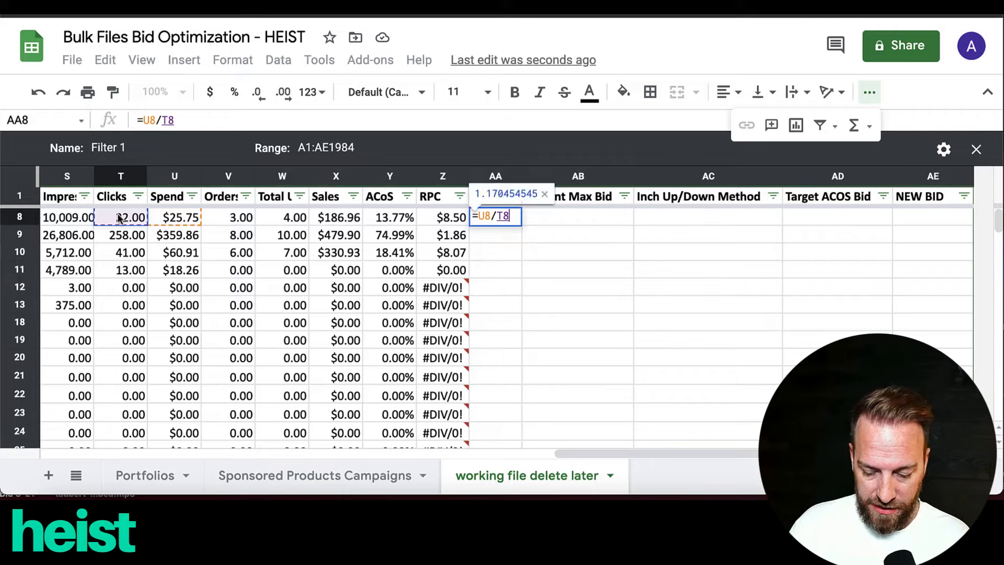
key(Return)
- Format the CPC value in AA8 as currency and fill its formula down the column
click(495, 218)
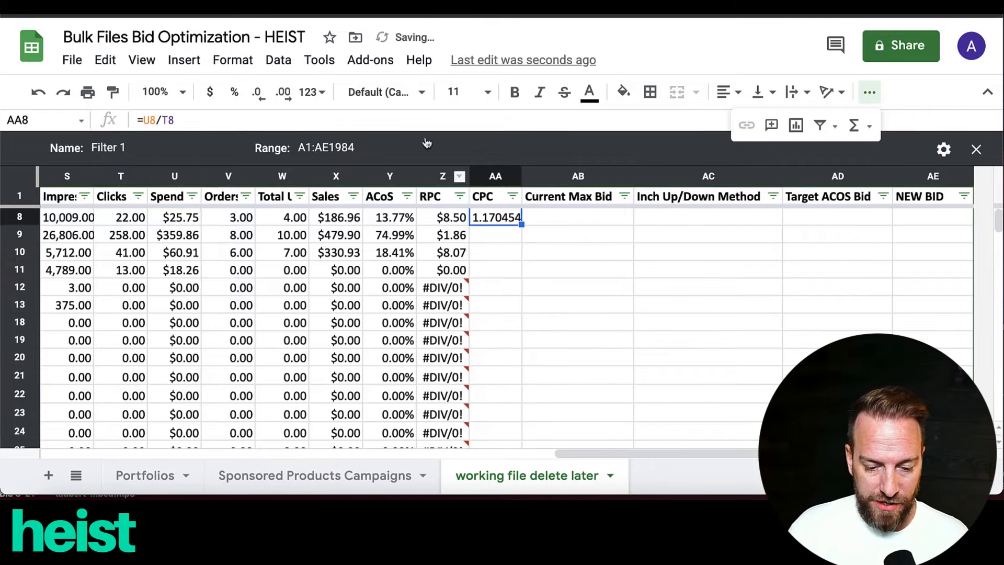
click(210, 92)
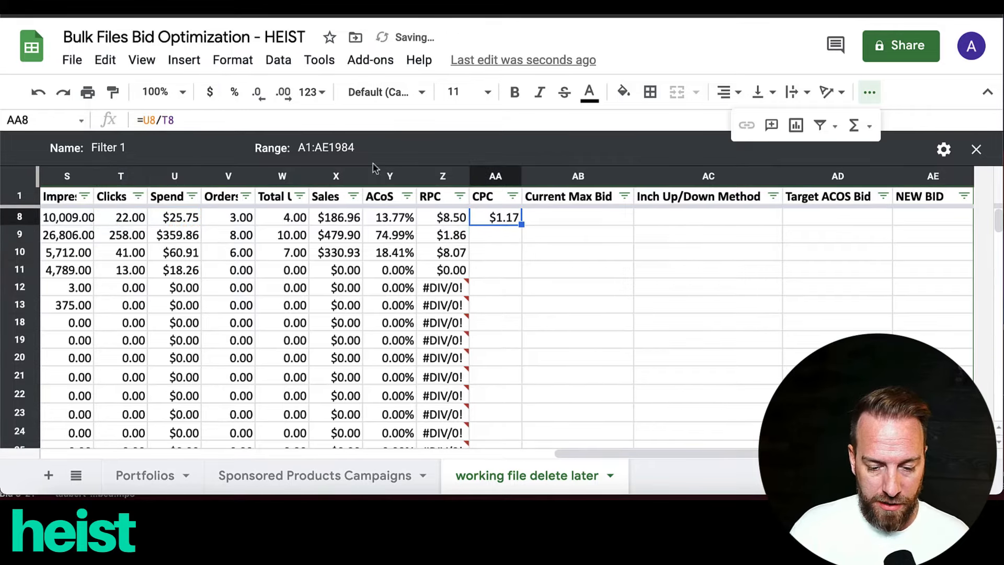
double_click(522, 225)
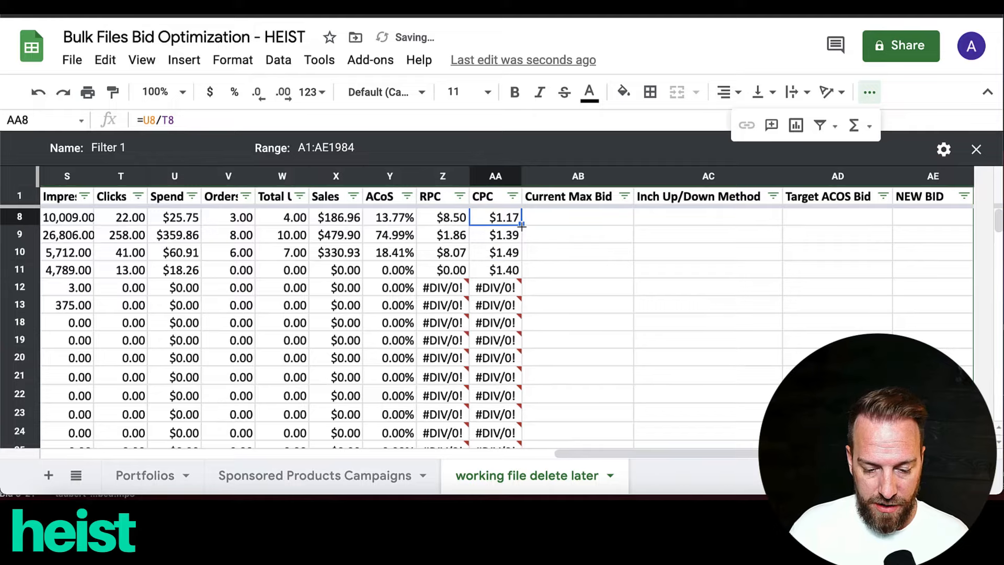
- Reference the Max Bid column in AB8 with =K8 and apply the suggested autofill to the rest of the Current Max Bid column
click(542, 218)
text(=)
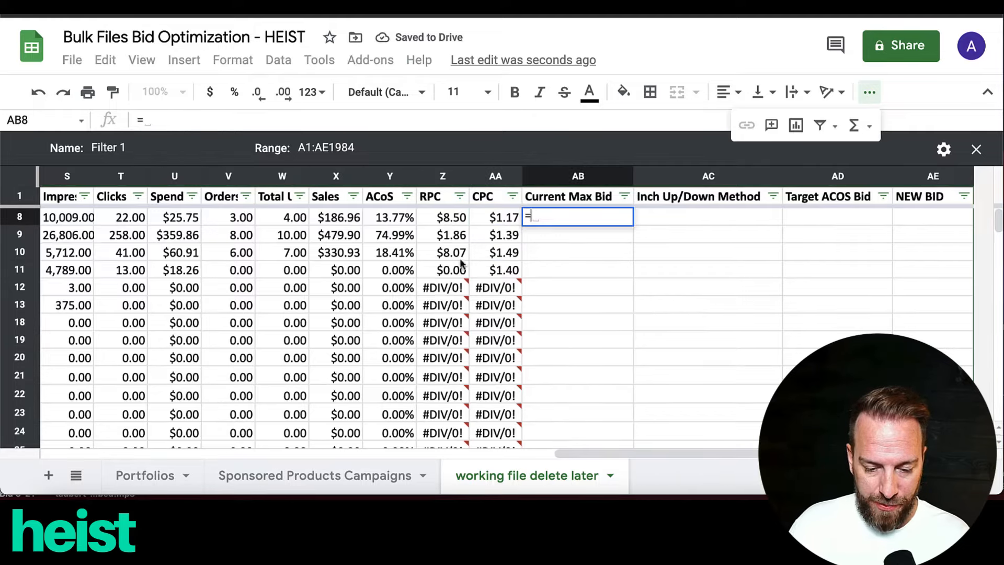
scroll(438, 271, left, 3)
scroll(437, 270, left, 1)
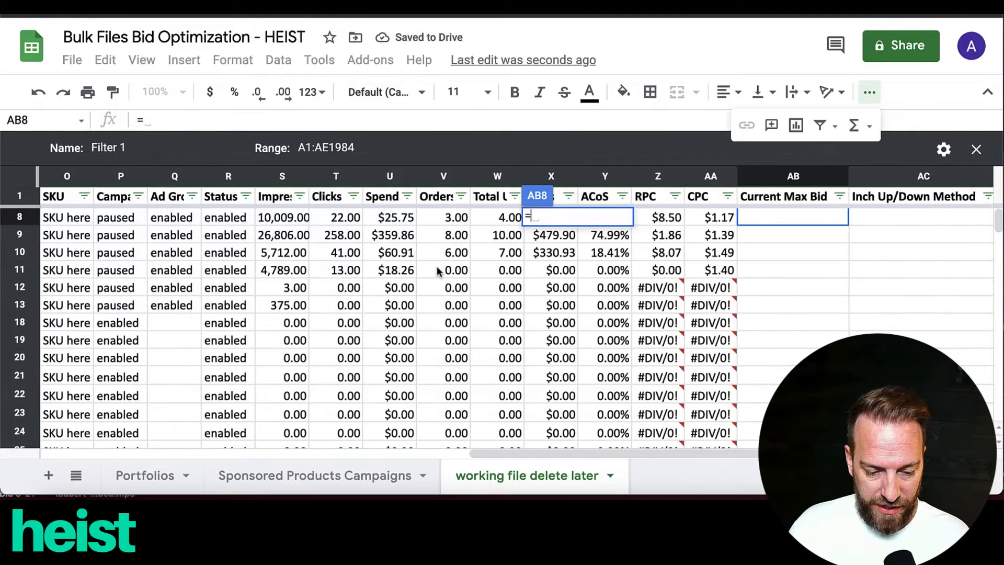
scroll(438, 271, left, 2)
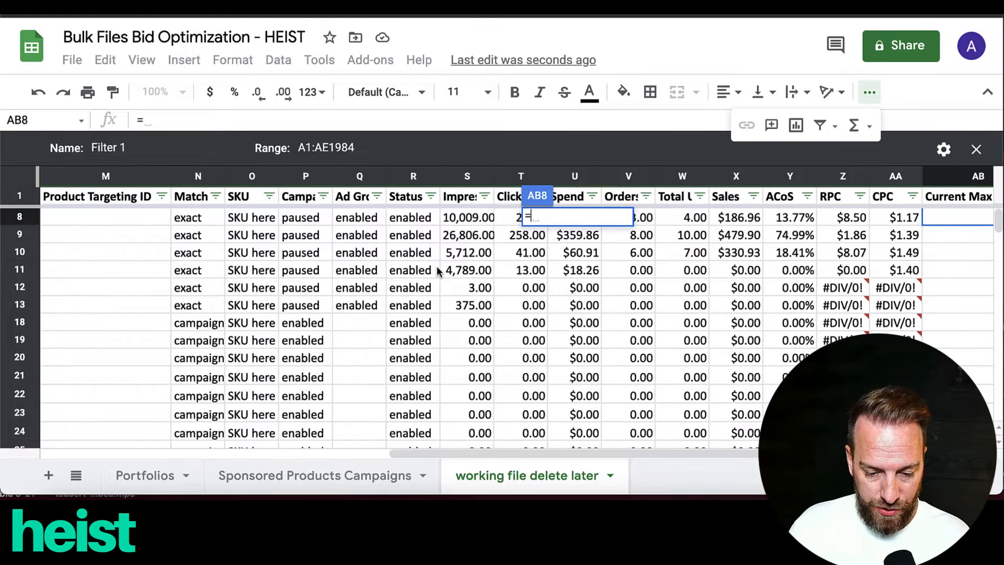
scroll(437, 270, left, 3)
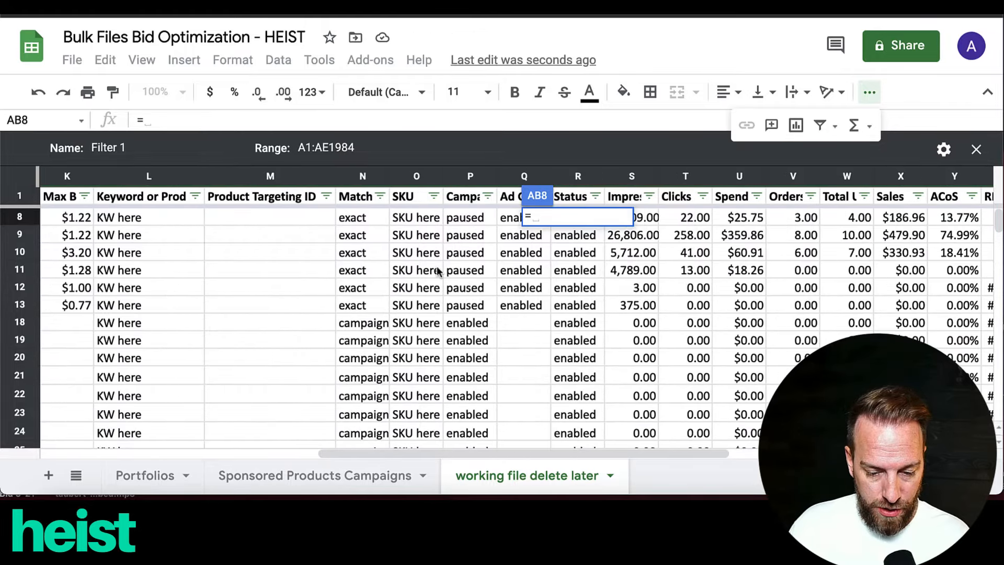
click(65, 218)
key(Return)
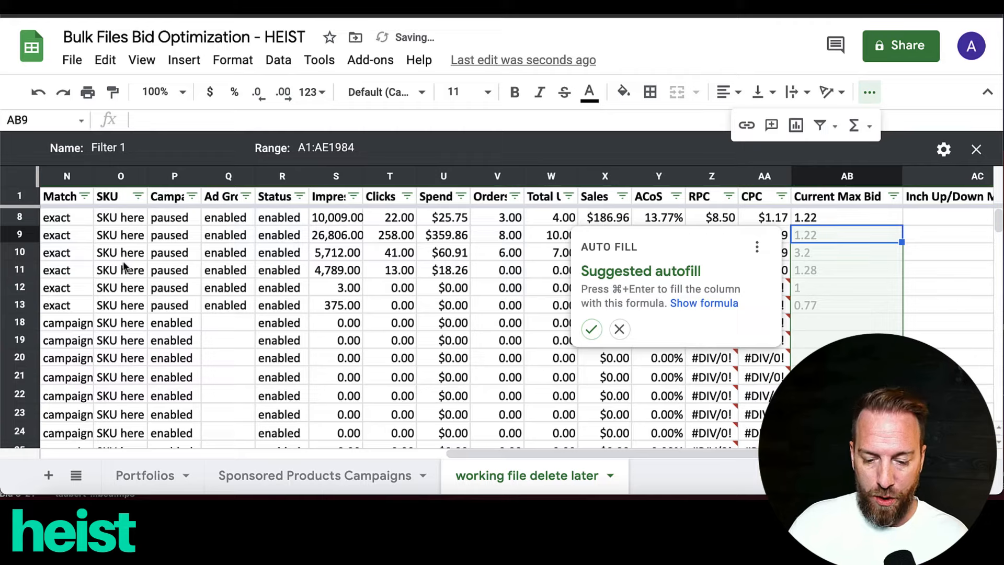
click(592, 329)
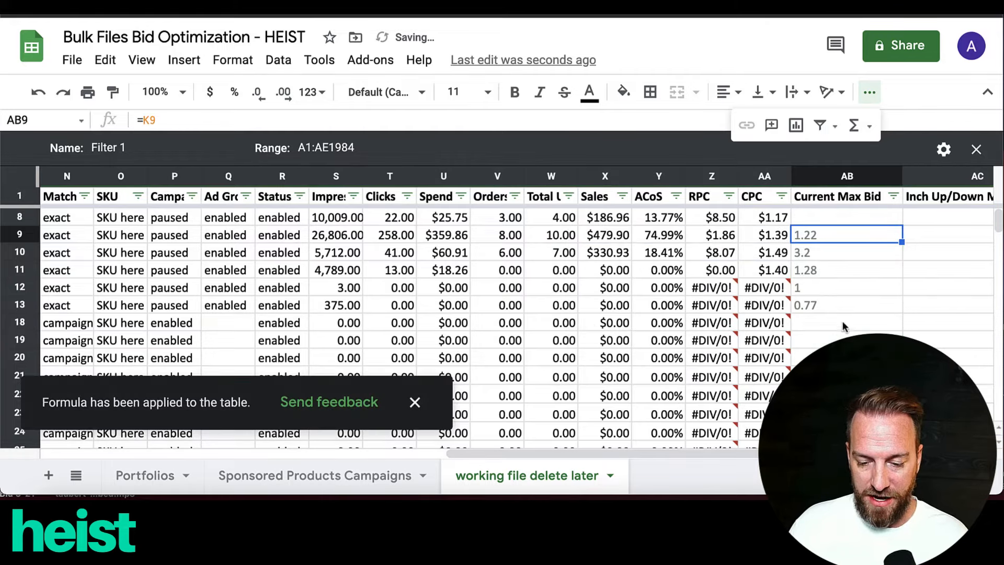
- Check the Current Max Bid formulas in rows 13 and 18 against the source Max Bid column
click(806, 307)
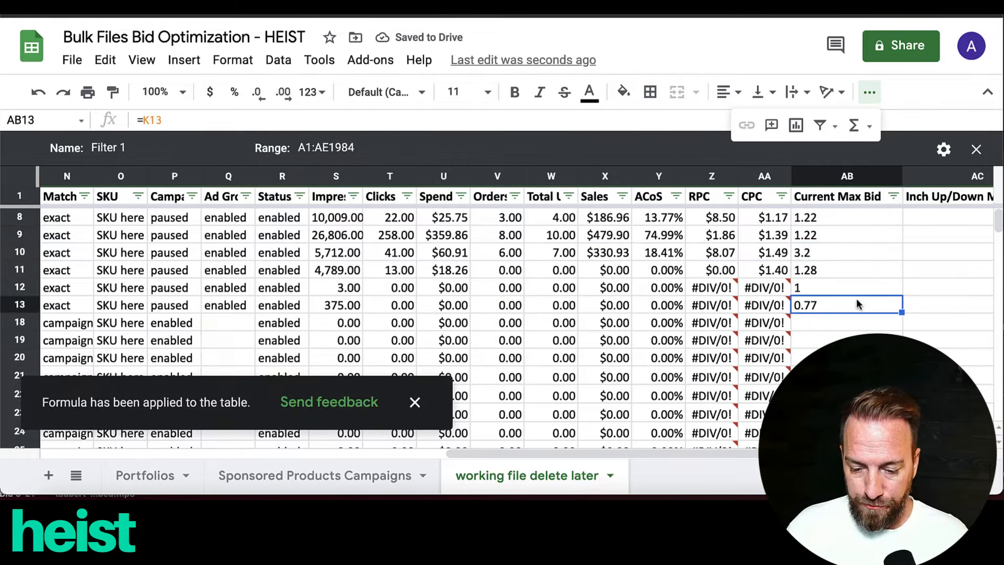
scroll(856, 303, right, 1)
click(792, 324)
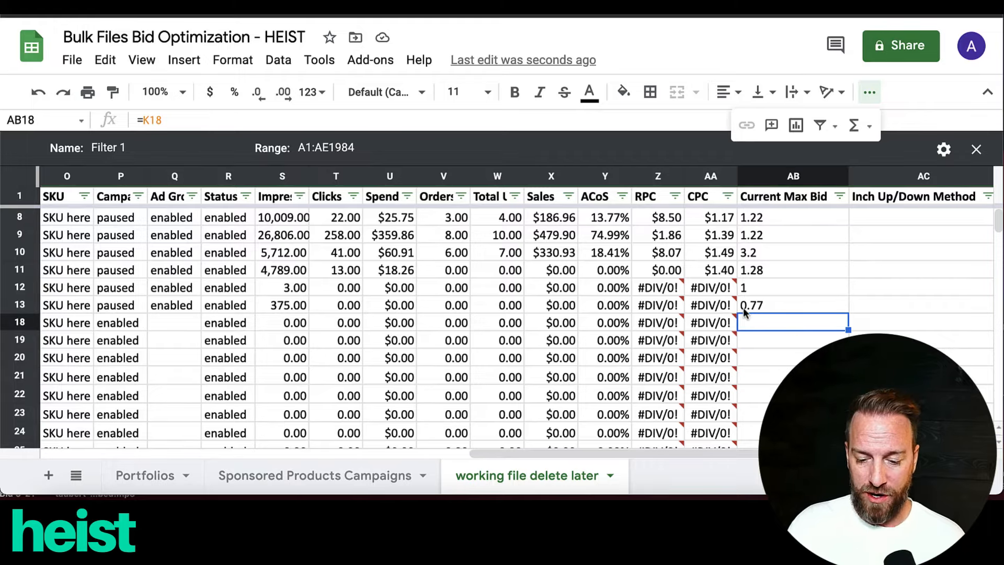
scroll(745, 313, down, 1)
scroll(745, 313, up, 1)
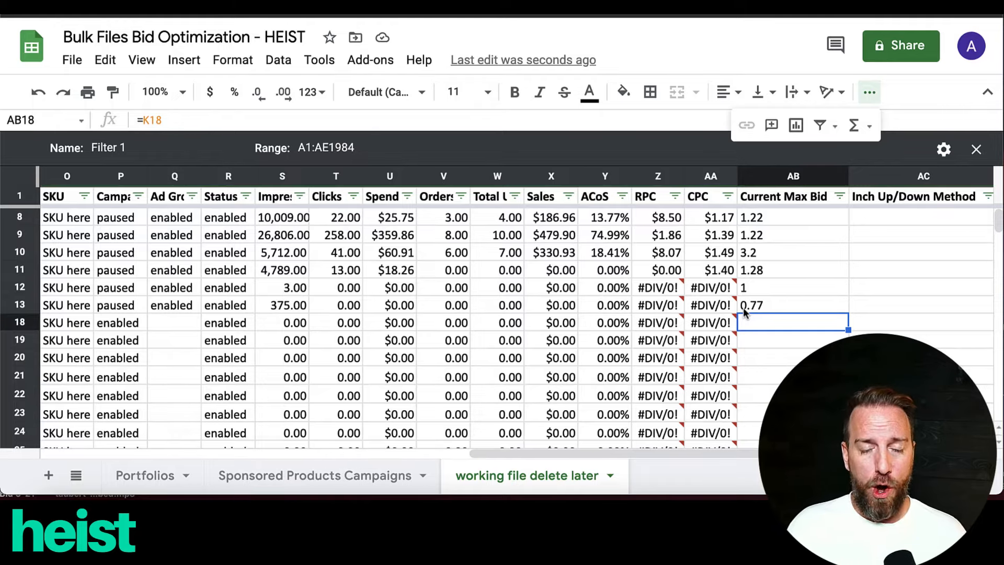
scroll(230, 355, left, 10)
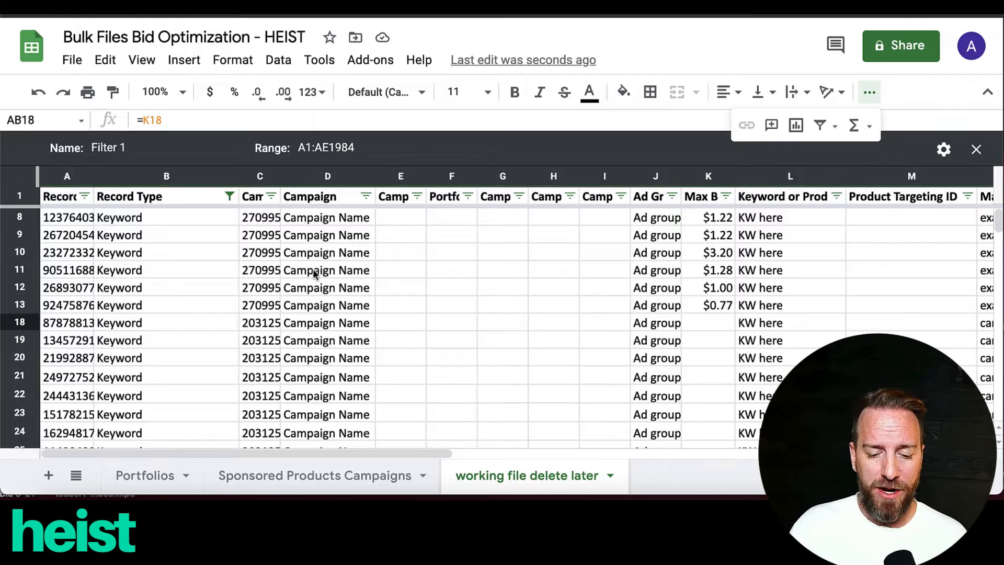
scroll(314, 271, right, 12)
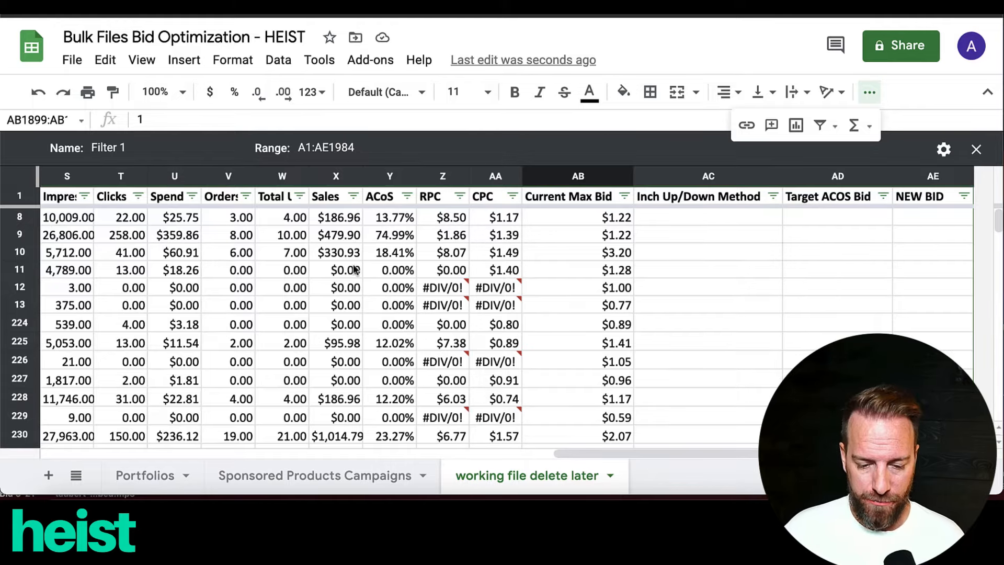
- Review which values are included in the Match Type filter without changing its selection
scroll(319, 271, left, 2)
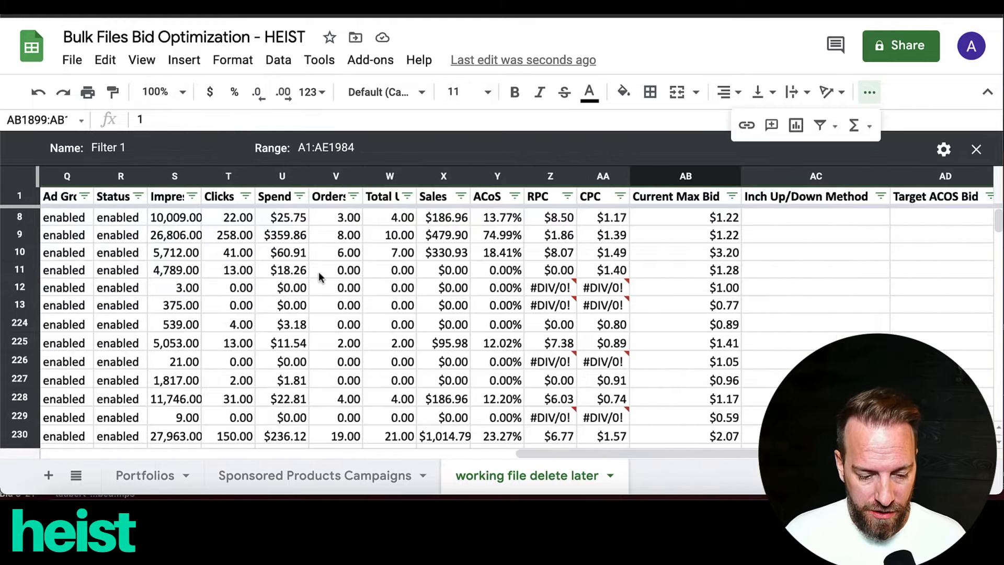
scroll(319, 272, left, 3)
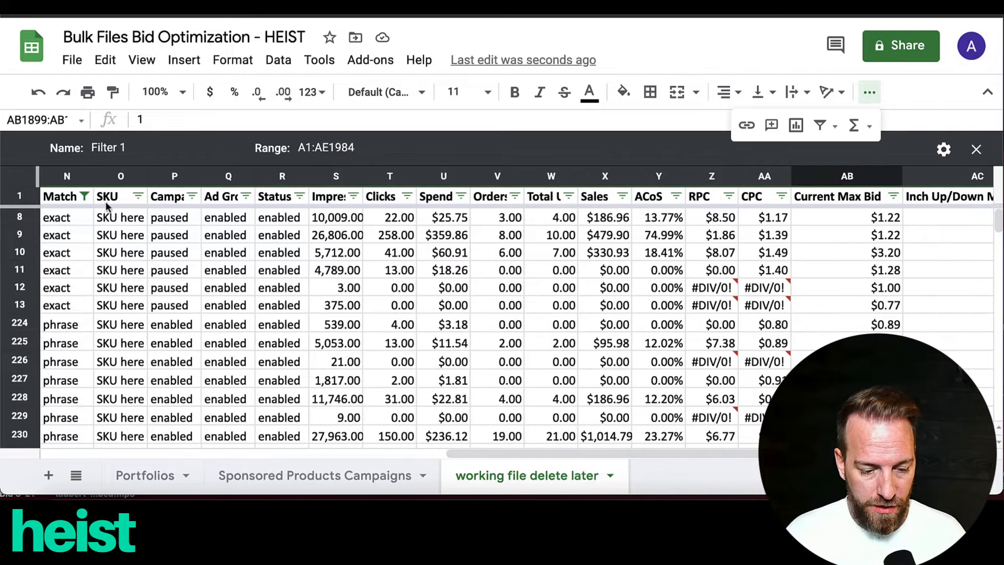
click(83, 198)
scroll(105, 340, down, 5)
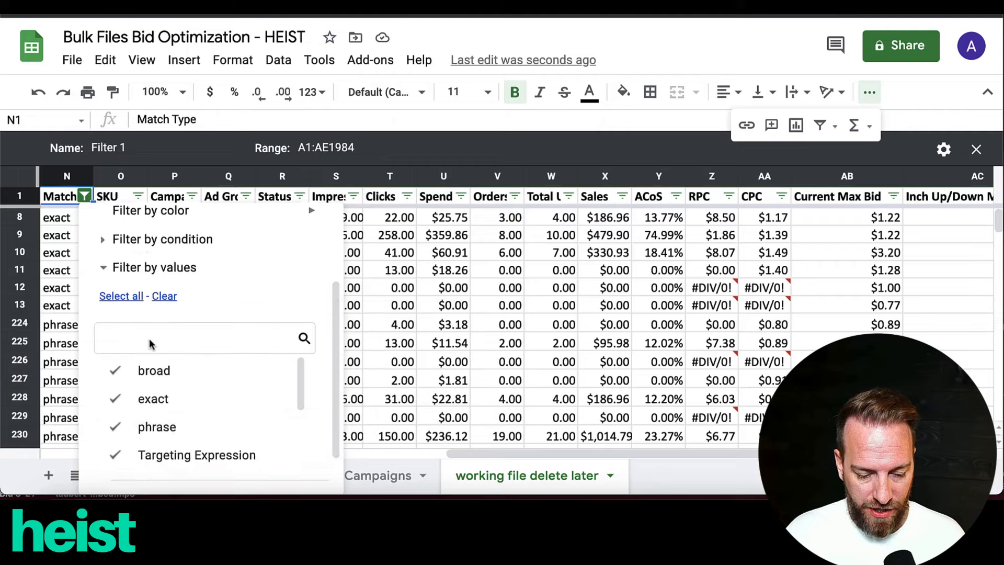
scroll(151, 370, down, 3)
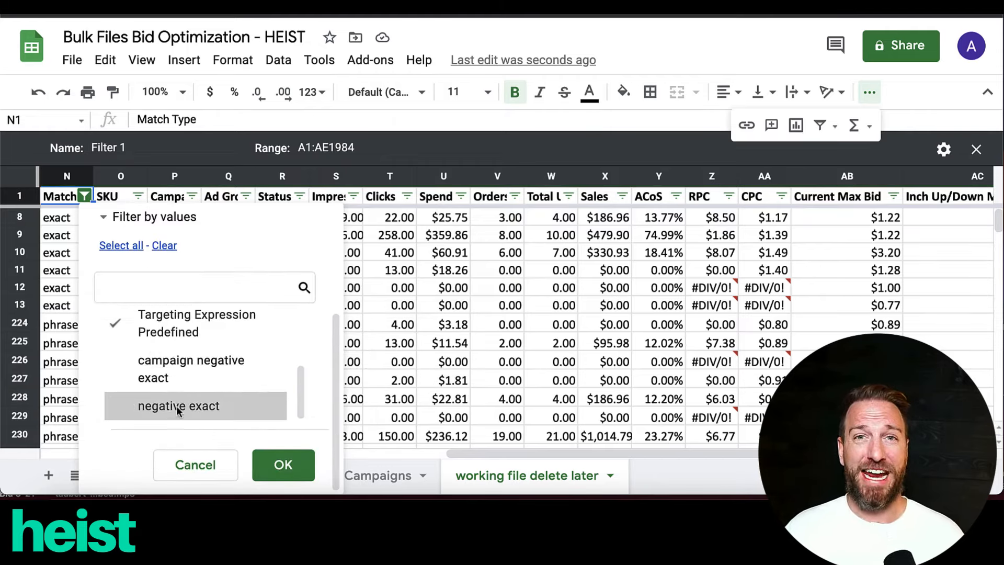
click(195, 465)
scroll(661, 342, right, 5)
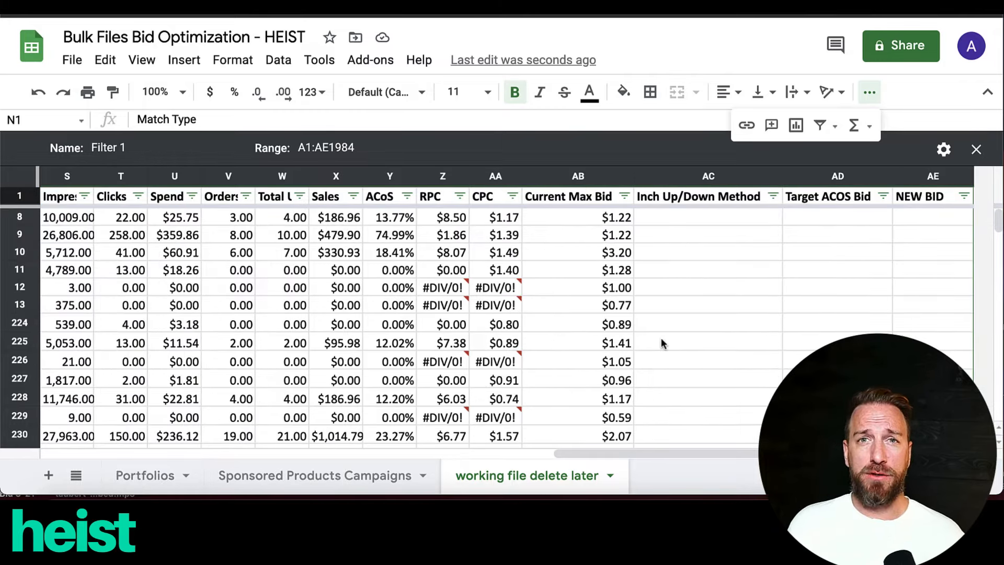
- Start an IFS formula in AC8 that multiplies the current max bid AB8 by "1.2" when the ACoS in Y8 is below 0.35
click(650, 293)
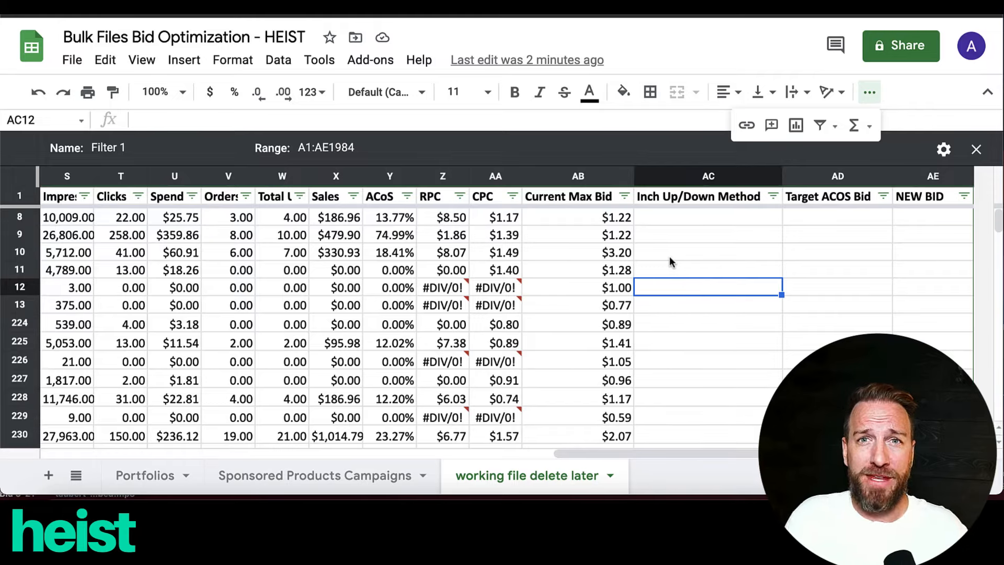
click(669, 256)
click(698, 220)
text(=ifs(()
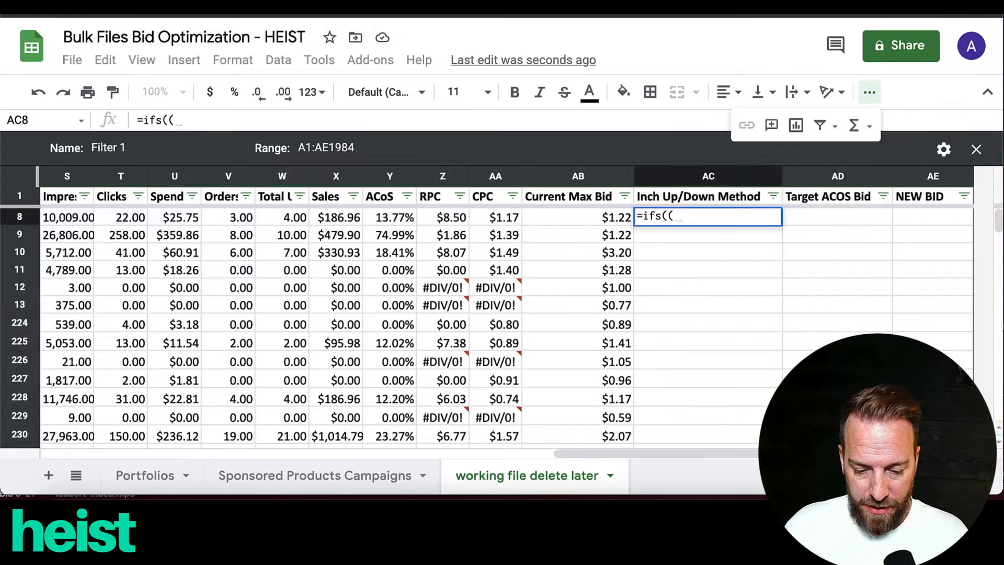
click(391, 218)
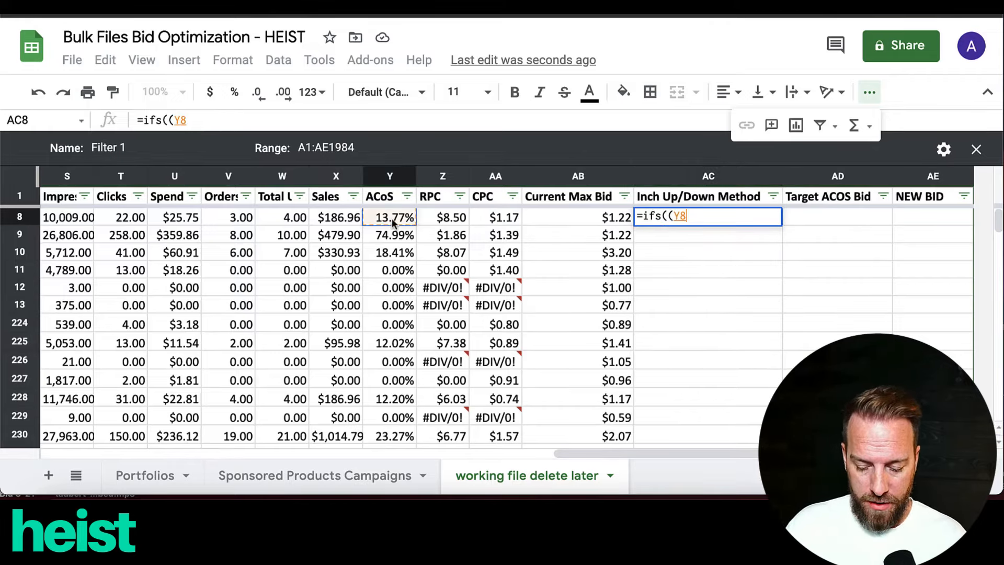
text(<0)
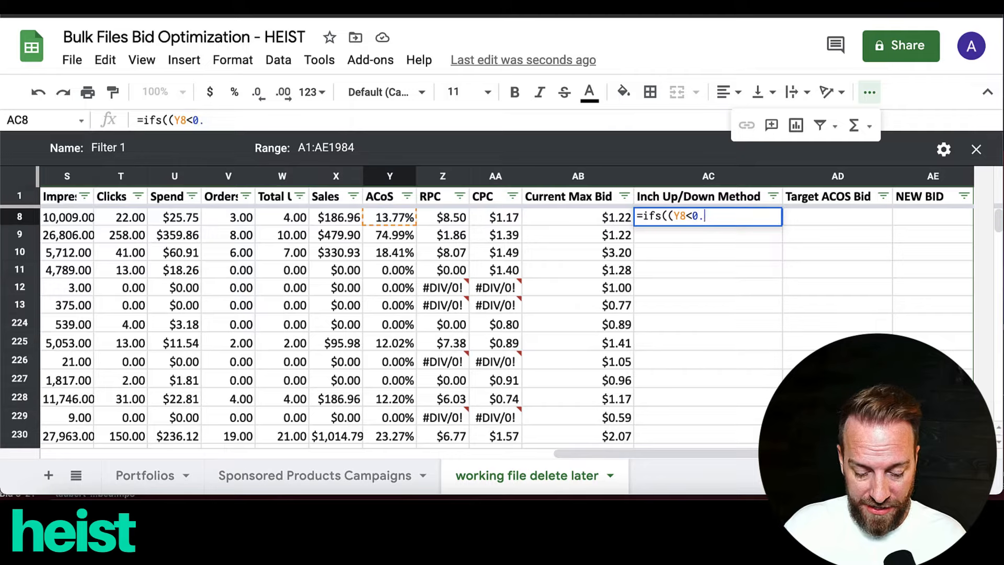
text(.35)
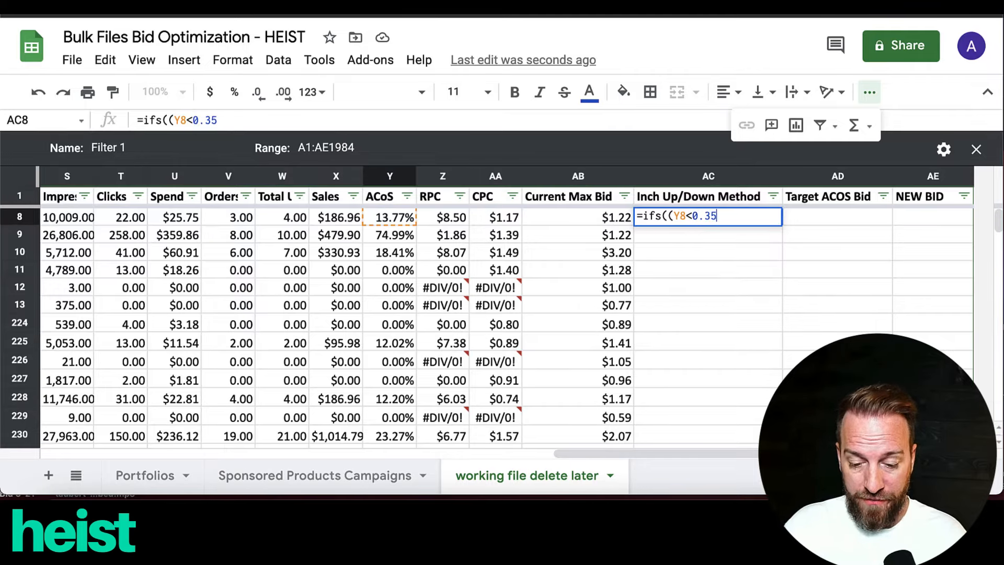
text(),")
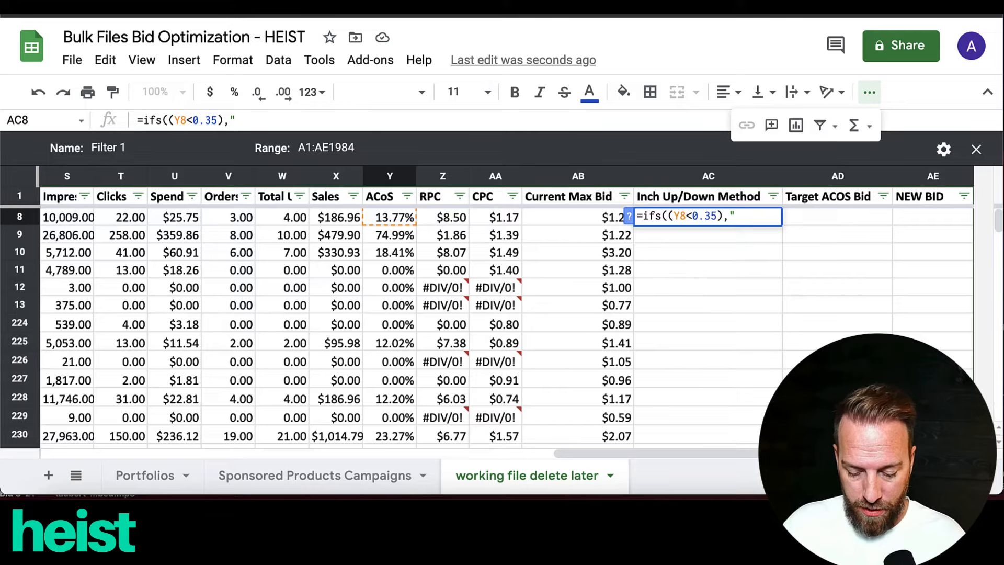
text(1.2)
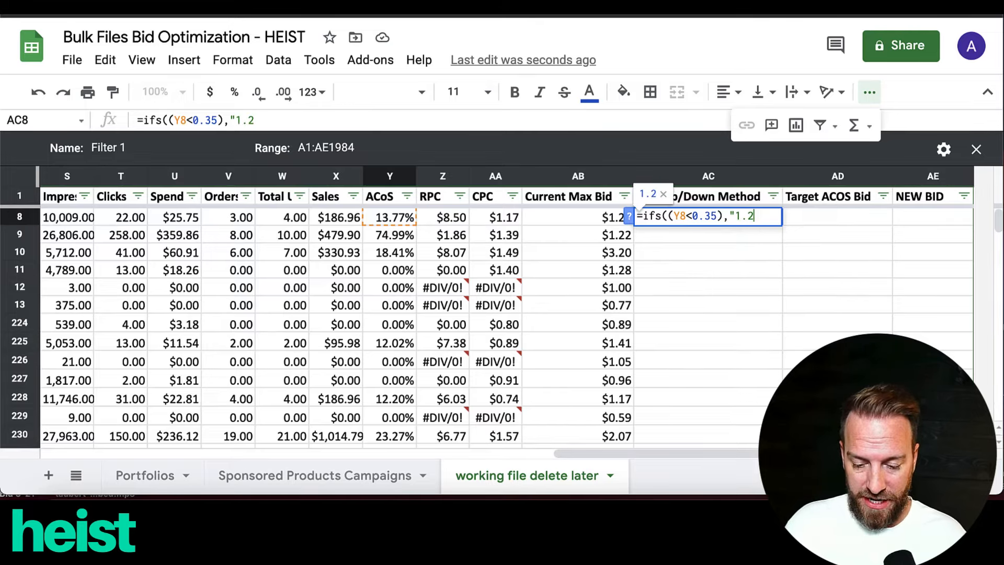
text("*)
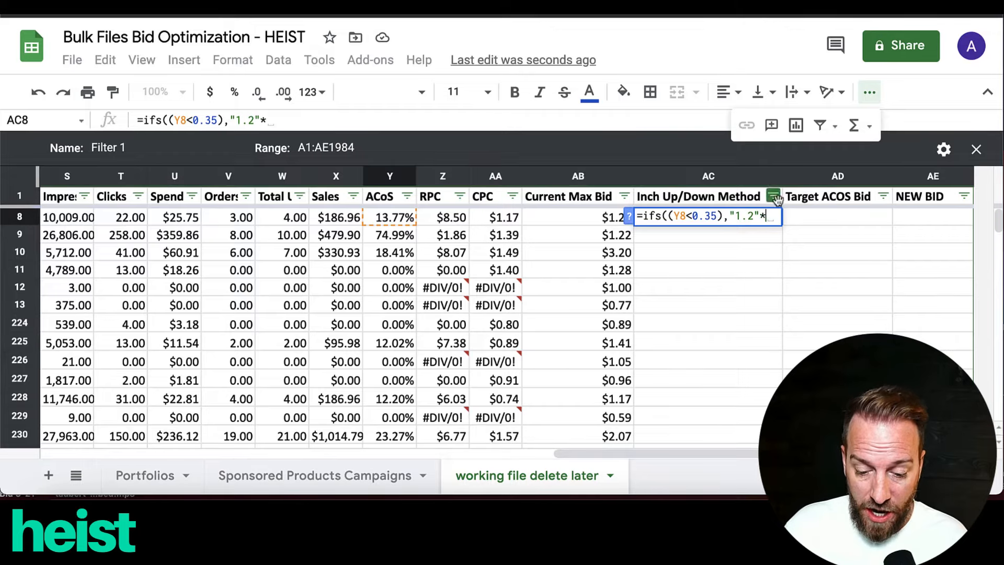
click(592, 221)
- Complete the AC8 formula with a second condition, (Y8>0.35), that returns "0.8"*AB8
text(,()
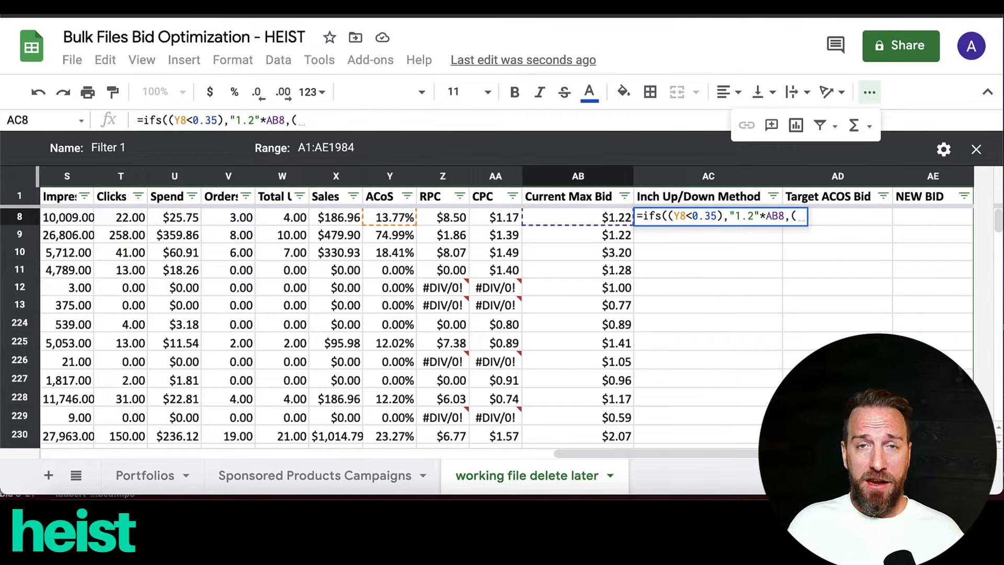
click(380, 220)
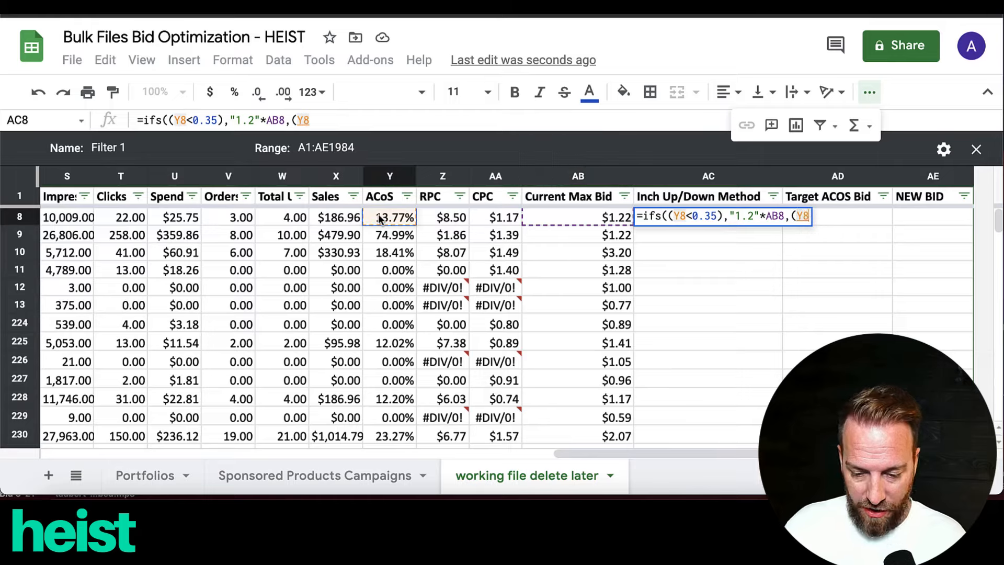
text(>)
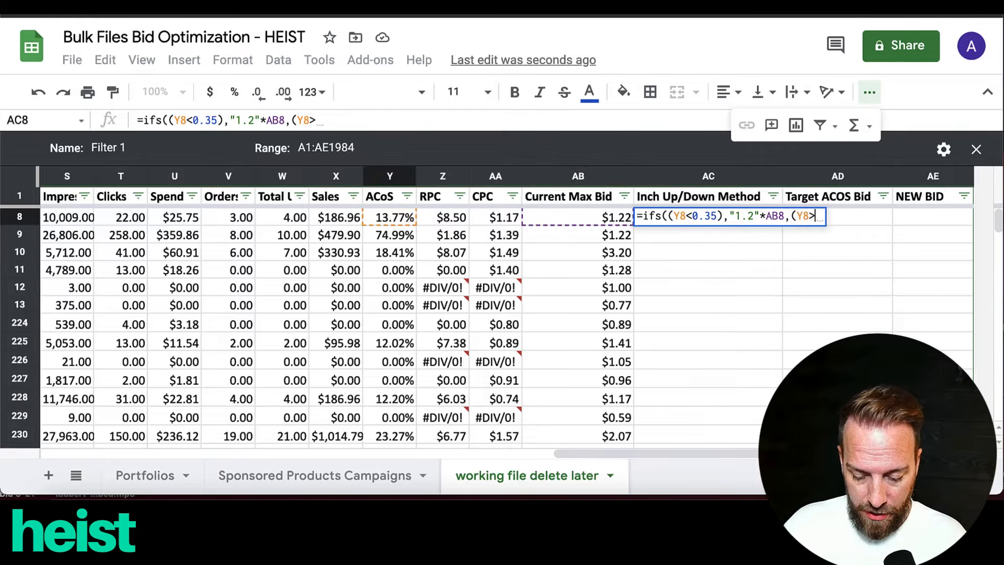
text(0.35)
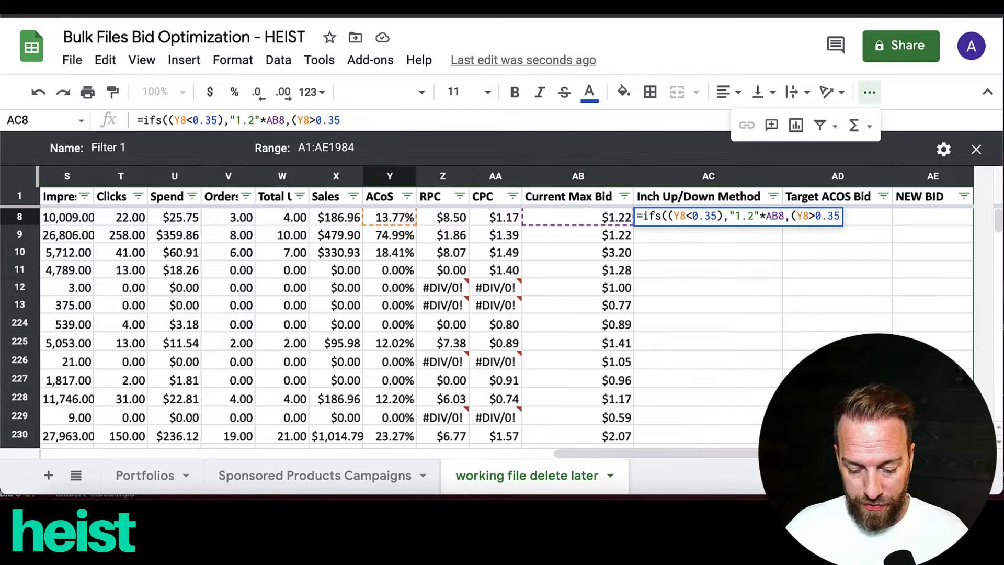
text(,")
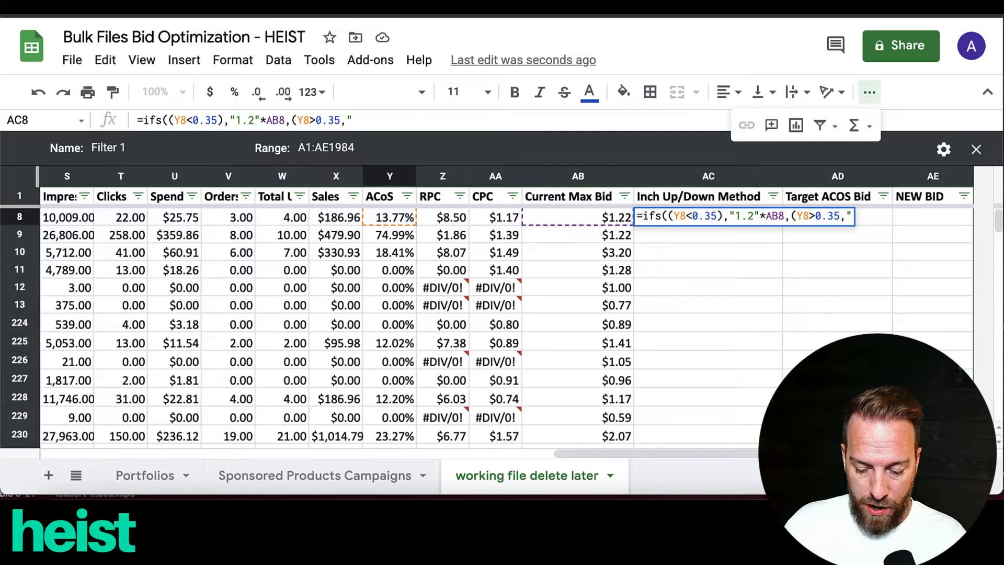
text(0.8)
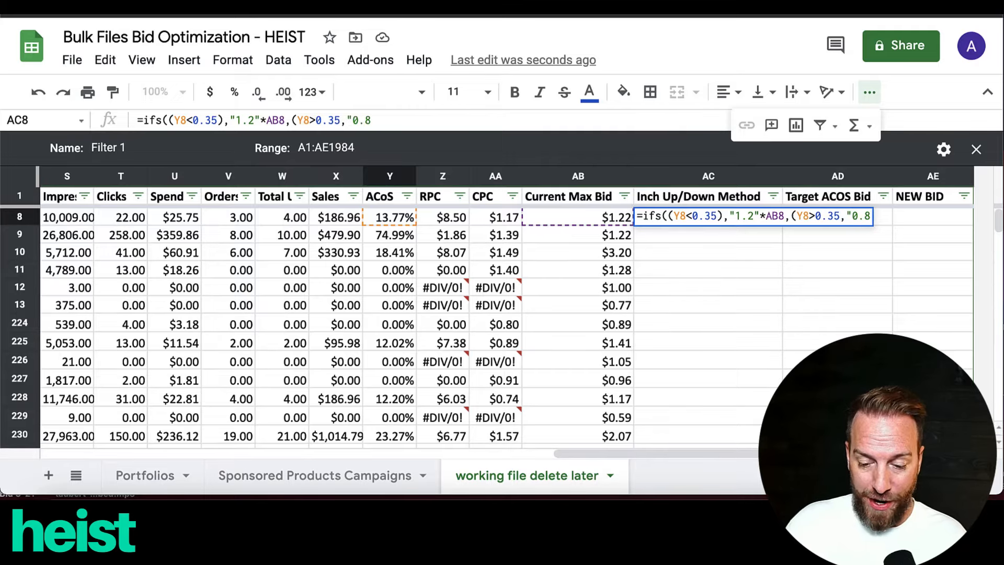
text("*)
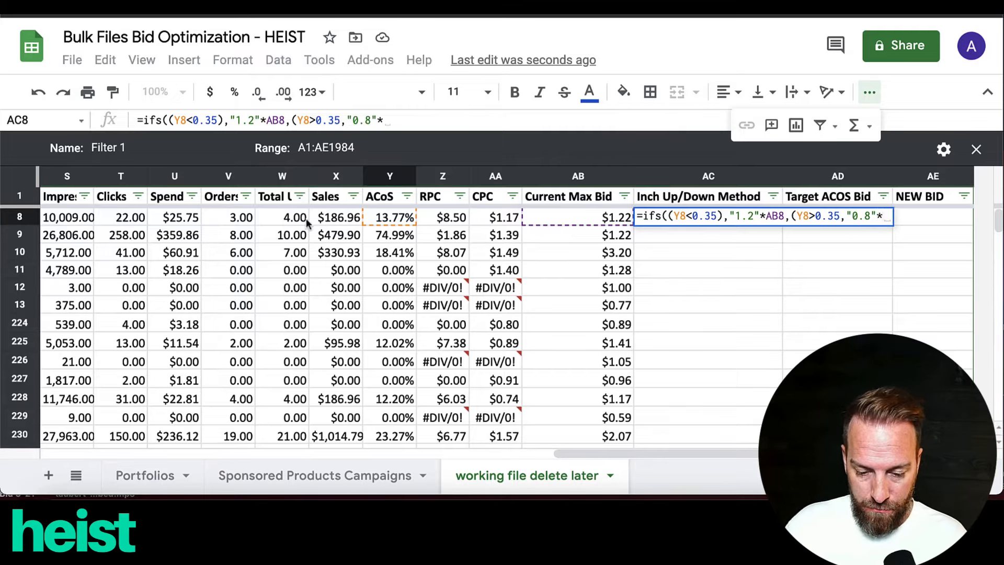
click(547, 216)
key(Return)
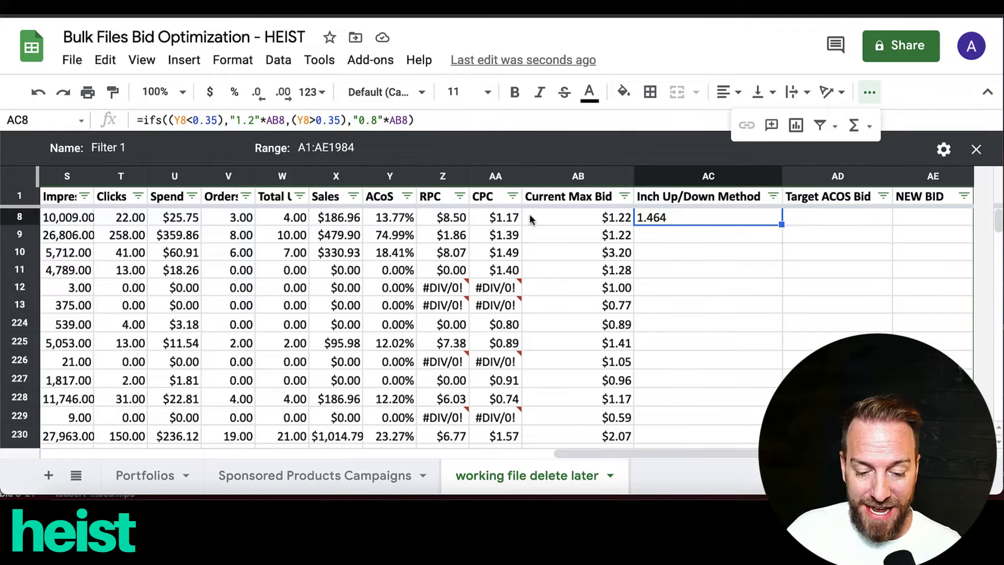
- Format AC8 as currency and fill its formula down the Inch Up/Down Method column
click(212, 93)
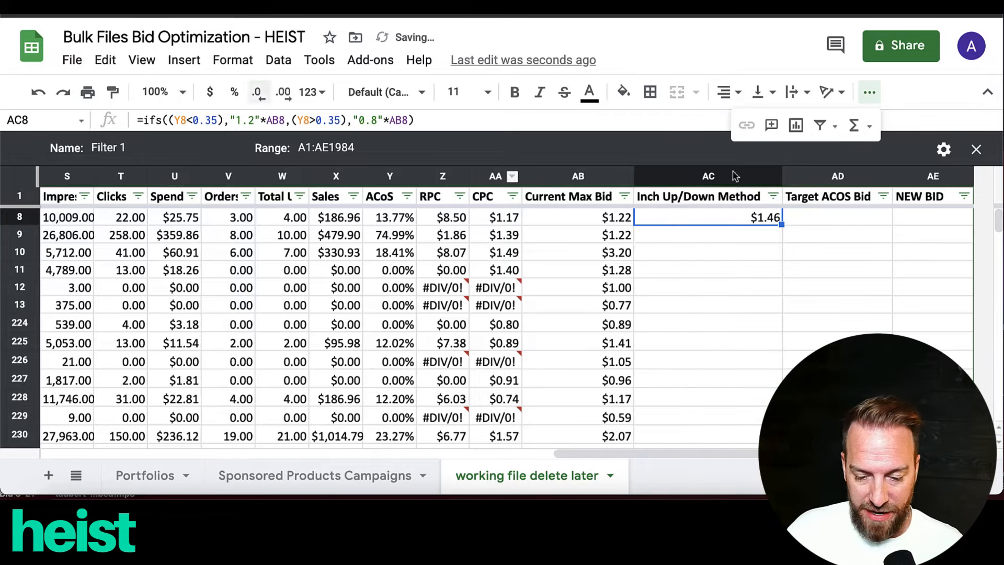
double_click(781, 225)
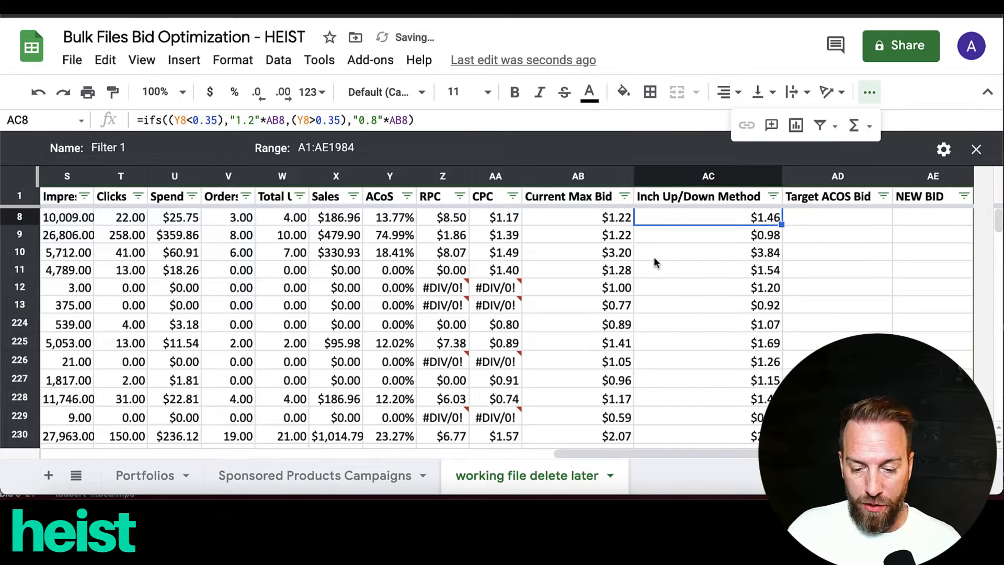
click(667, 257)
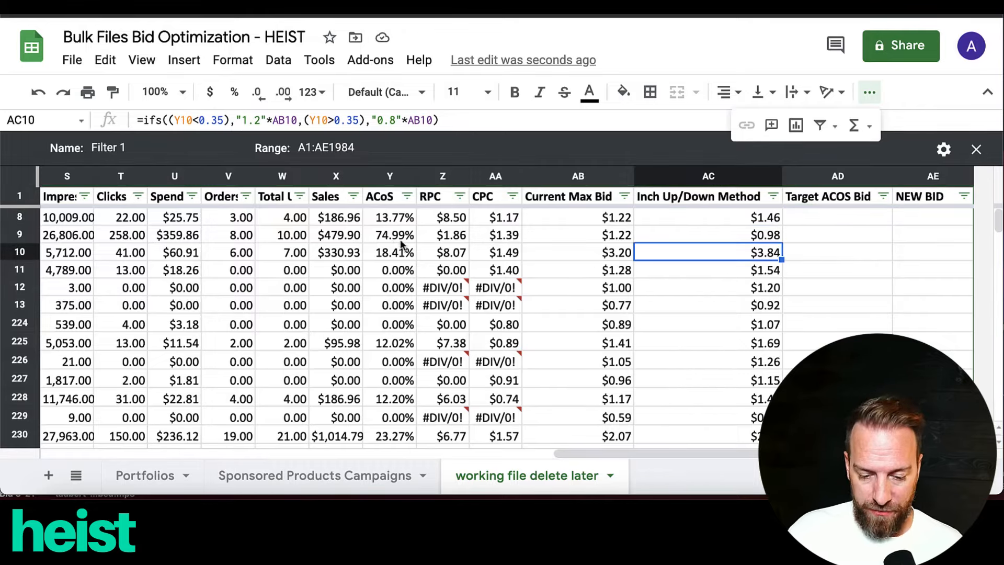
click(631, 236)
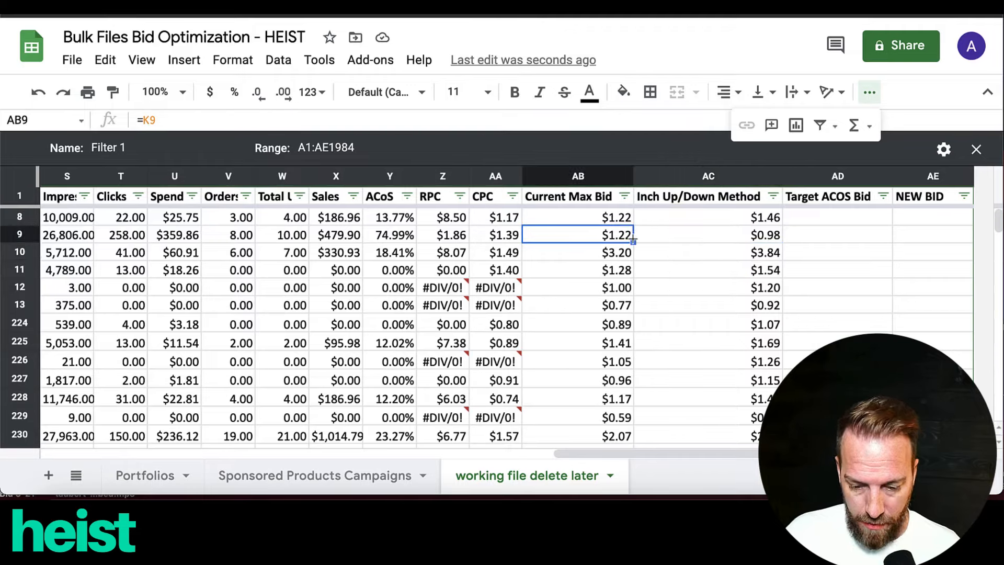
click(699, 240)
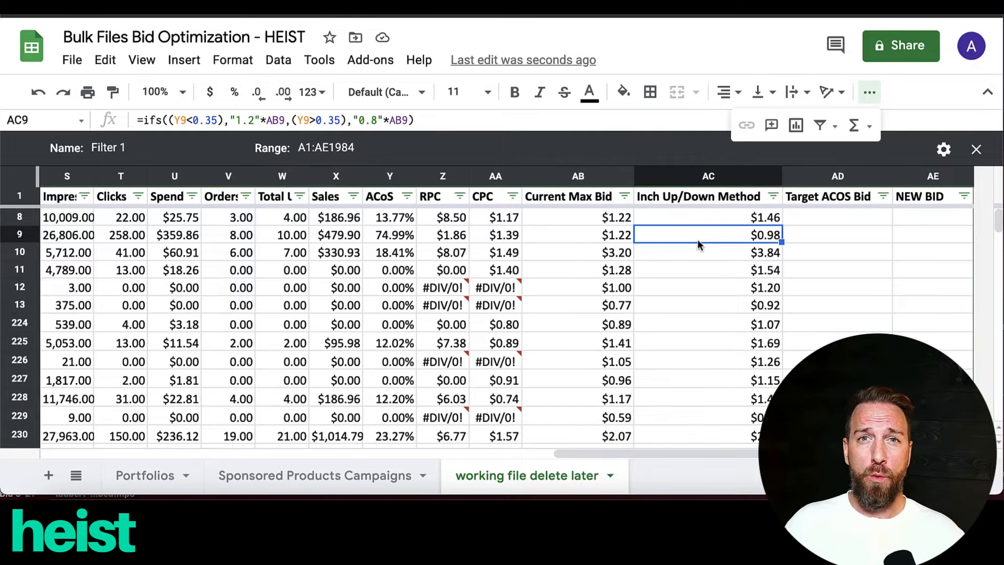
- Enter a formula in AD8 under Target ACOS Bid that multiplies the RPC in Z8 by .35
click(828, 221)
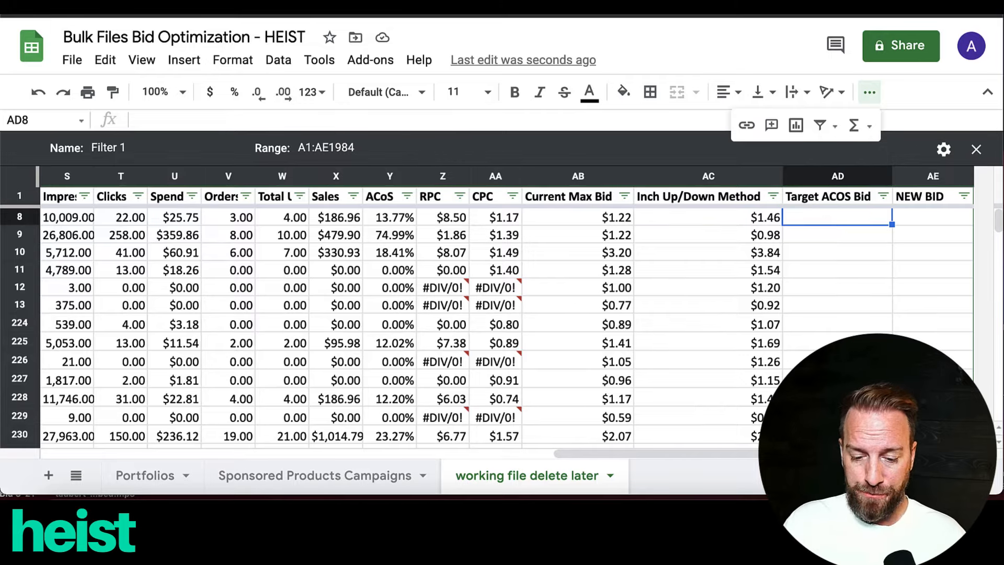
text(=)
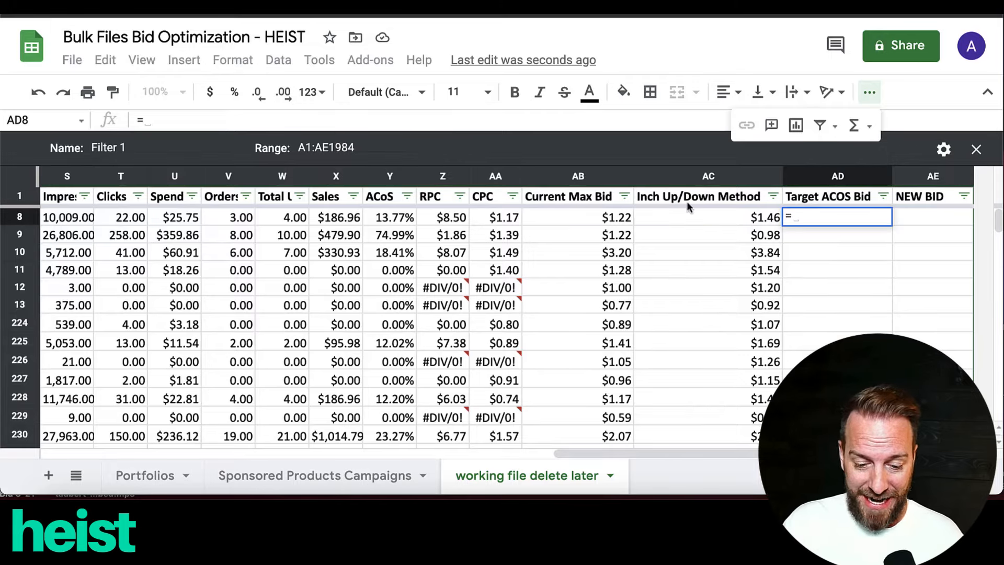
click(424, 216)
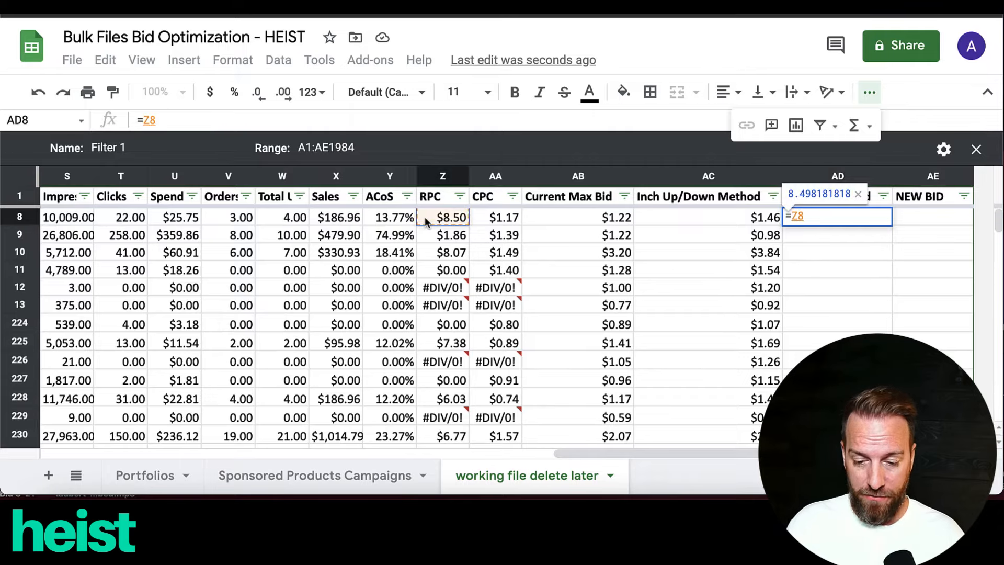
text(*)
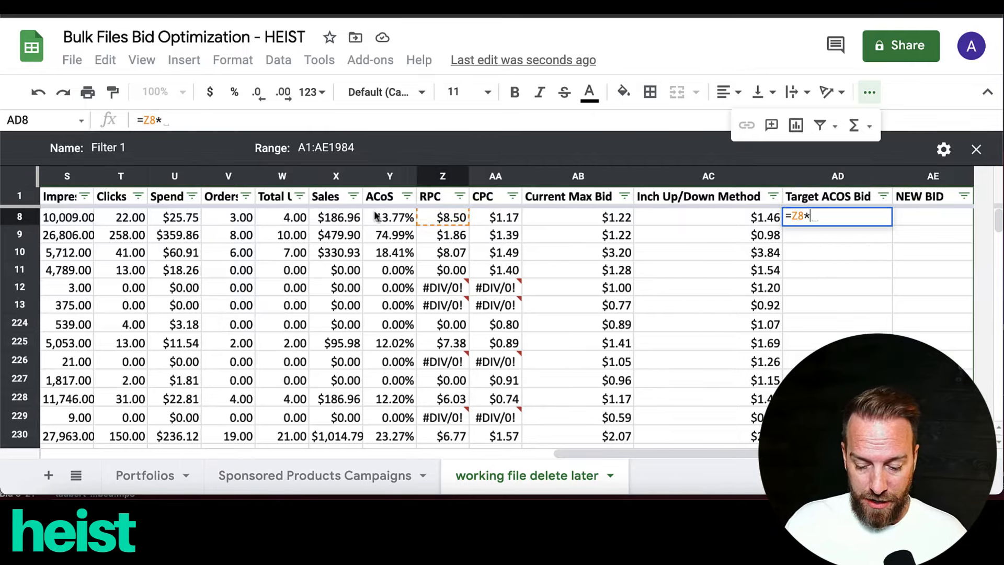
text(.35)
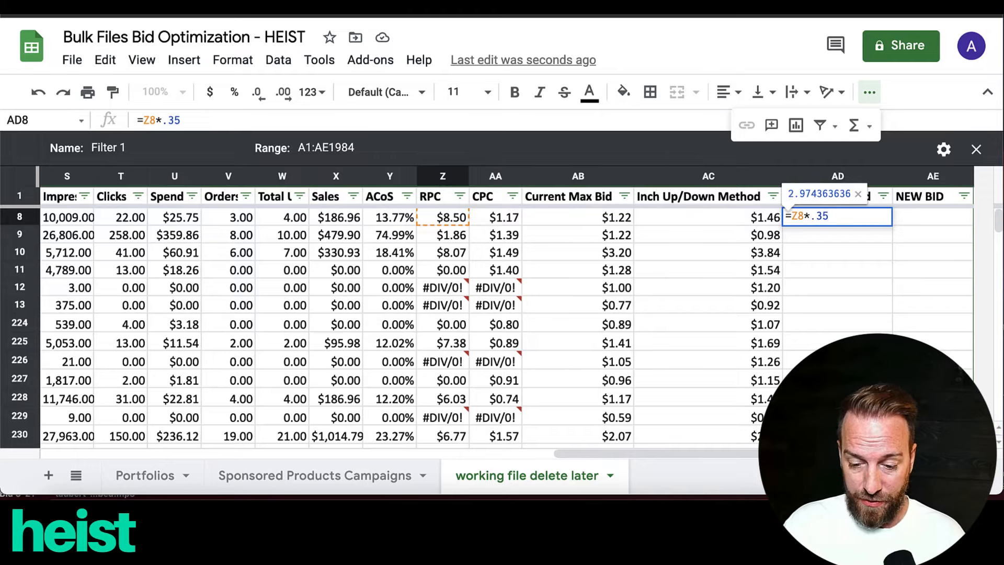
key(Return)
- Format AD8 as currency and fill its formula down the Target ACOS Bid column
click(800, 218)
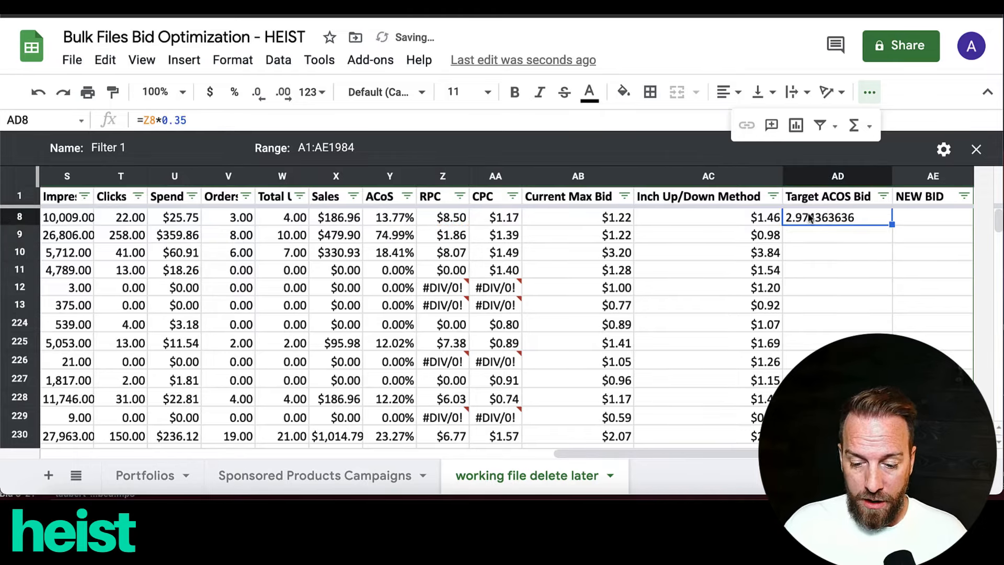
click(211, 93)
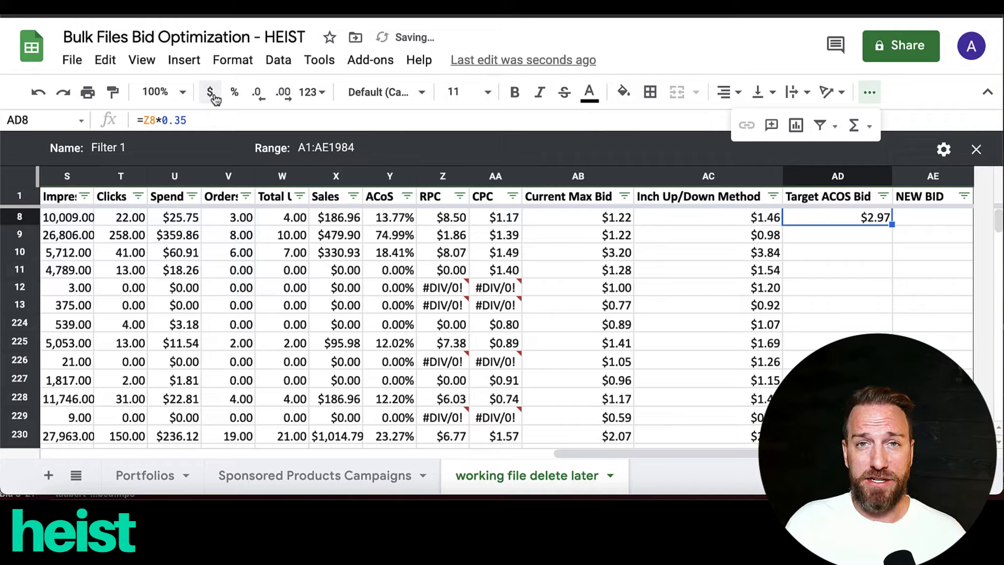
double_click(894, 226)
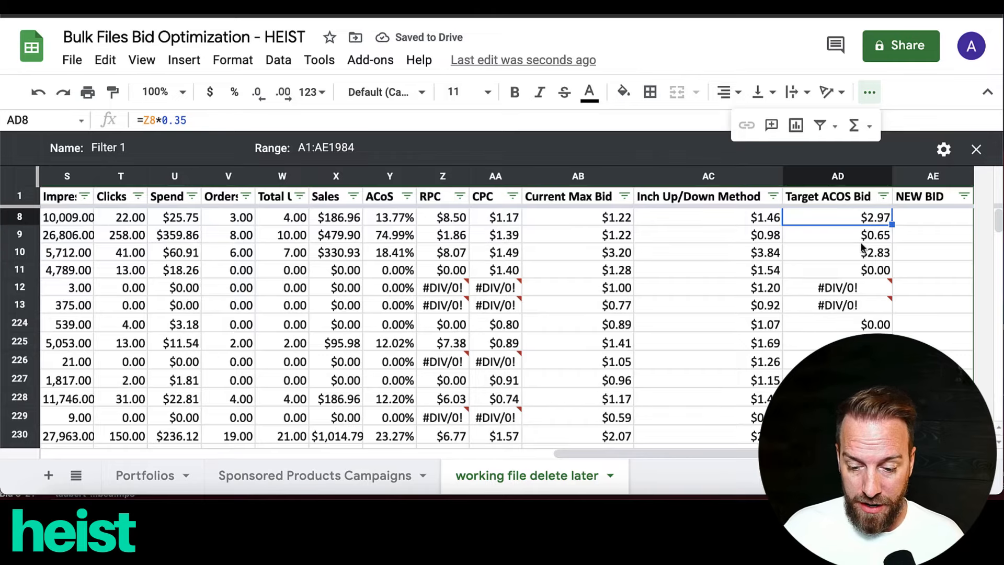
click(831, 260)
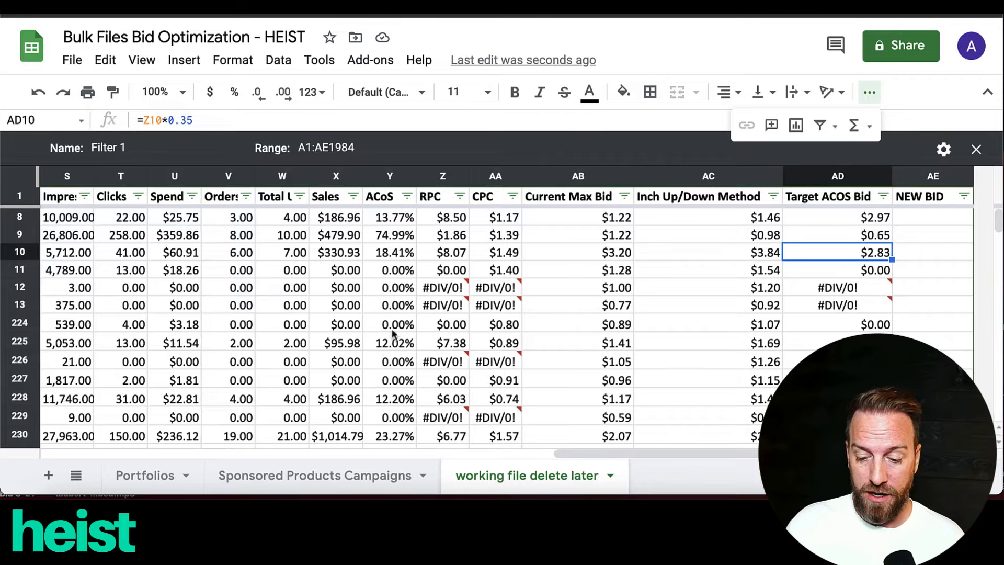
click(820, 219)
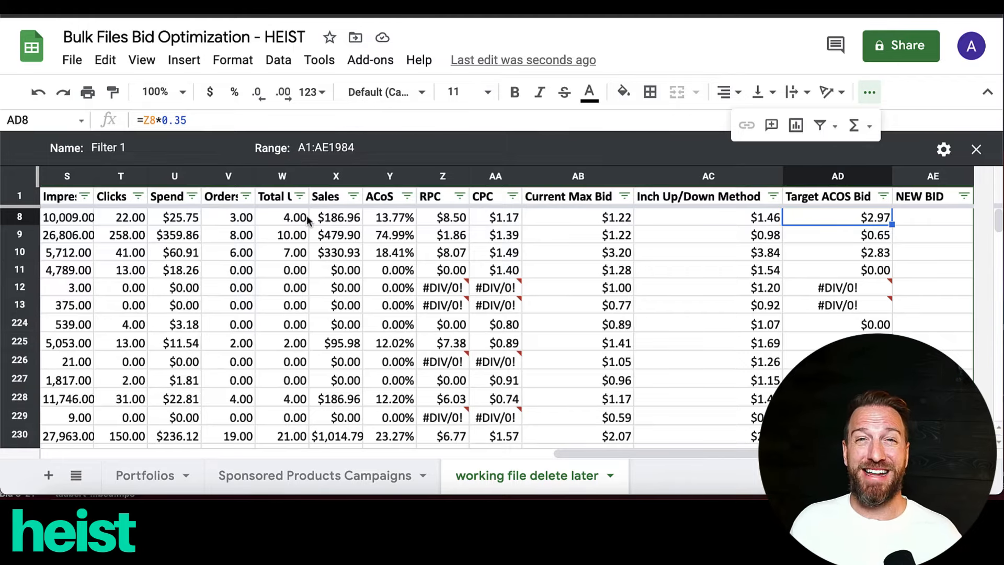
- Exclude 0.00% from the ACoS filter and sort the ACoS column in descending order
click(407, 196)
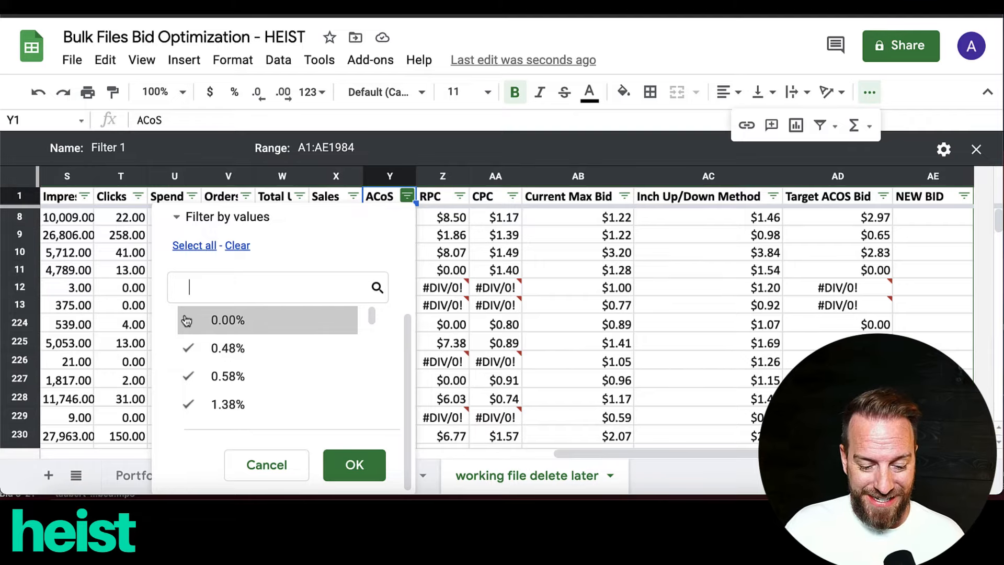
click(351, 464)
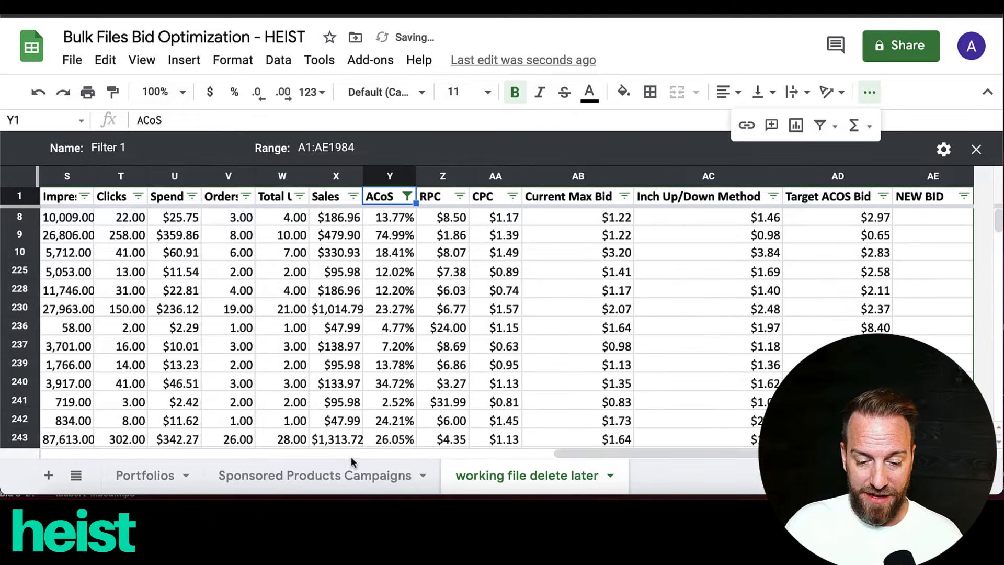
click(408, 200)
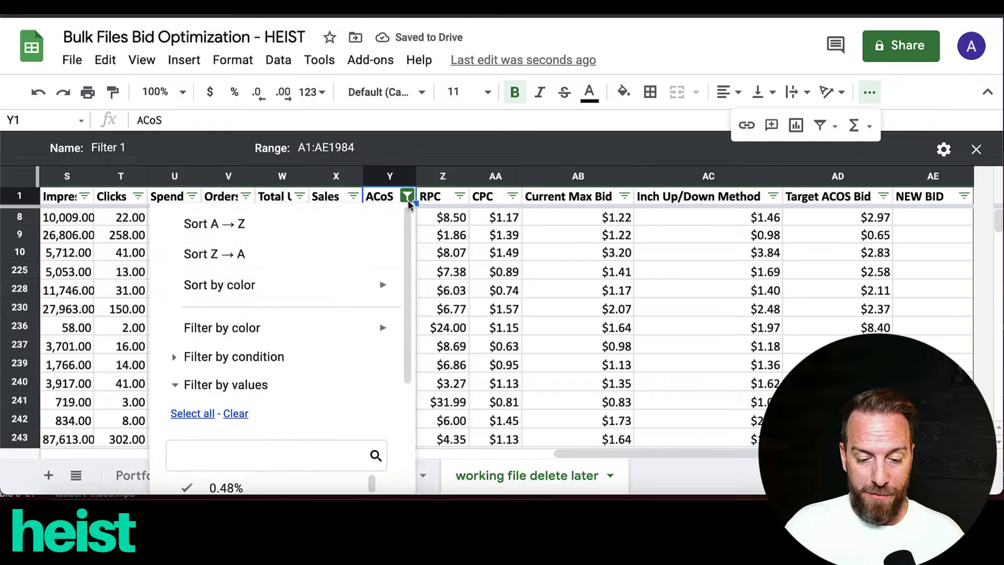
click(284, 261)
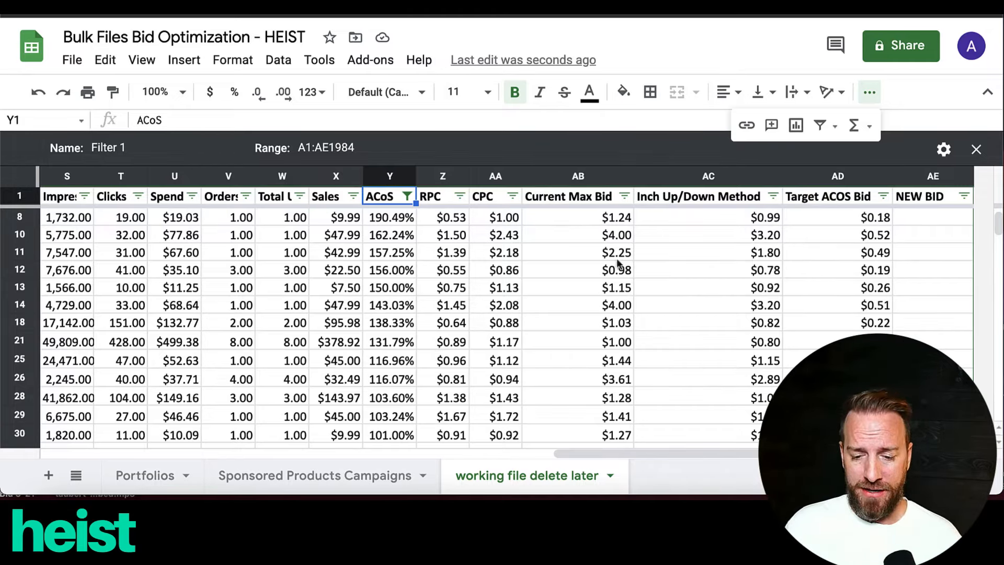
drag(634, 179, 601, 179)
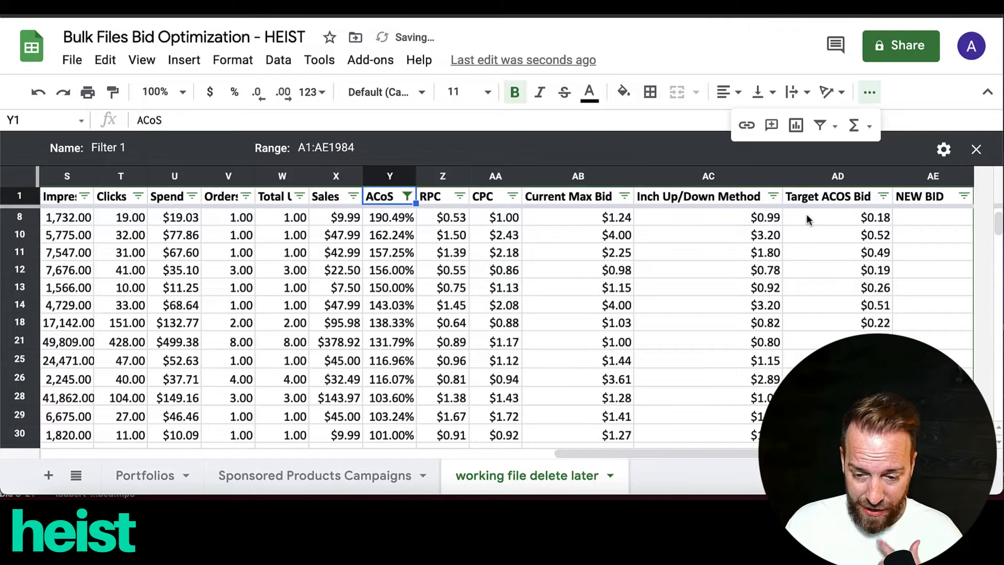
- Enter a formula in AE8 under NEW BID that references the Inch Up/Down Method bid in AC8
click(917, 219)
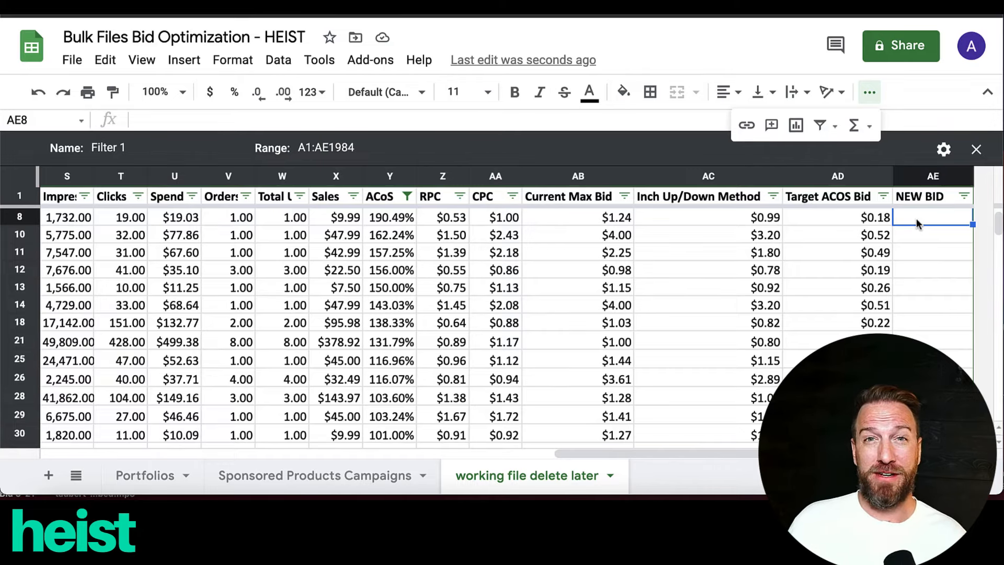
text(=)
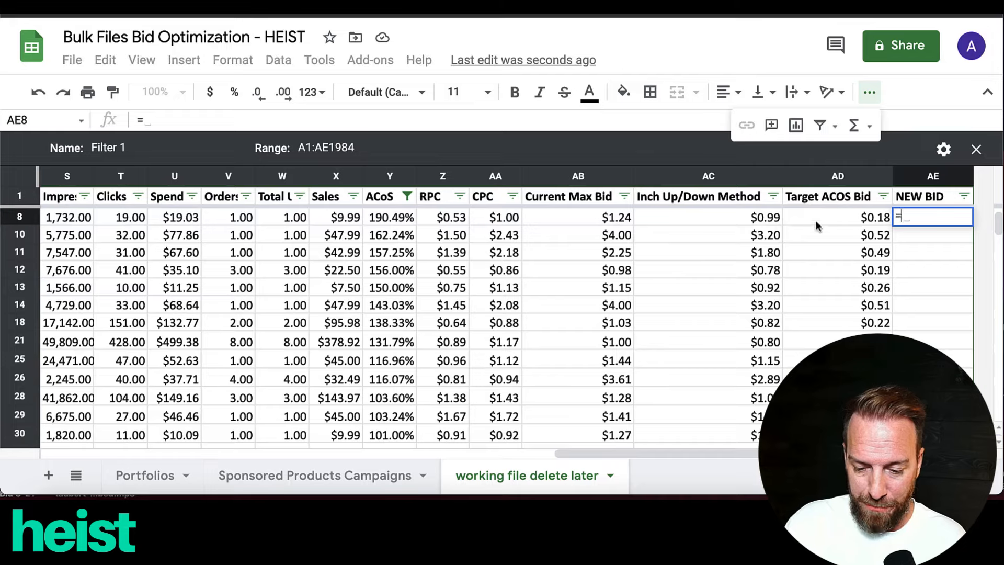
click(739, 218)
key(Return)
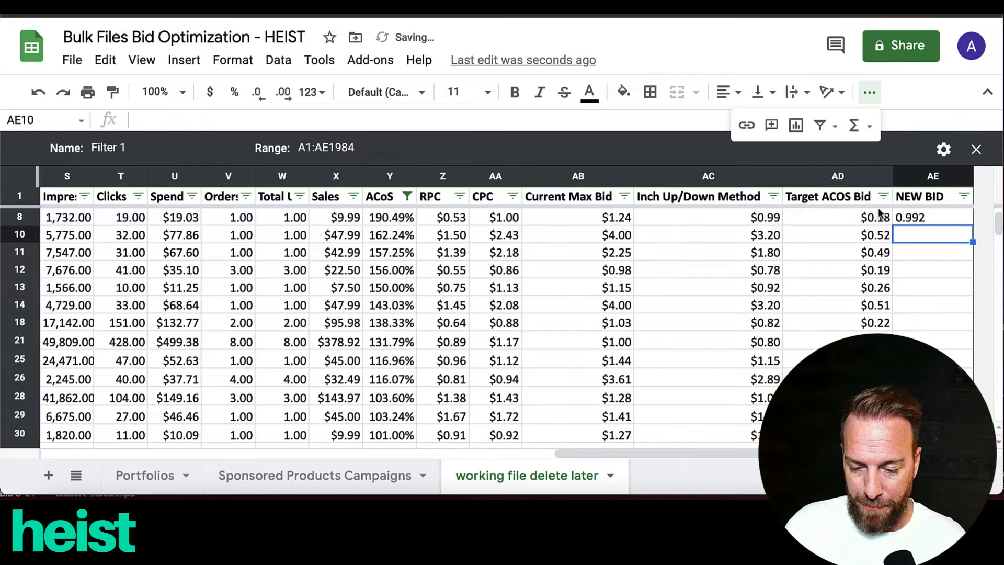
- Format AE8 as currency and fill its formula down the NEW BID column
click(905, 220)
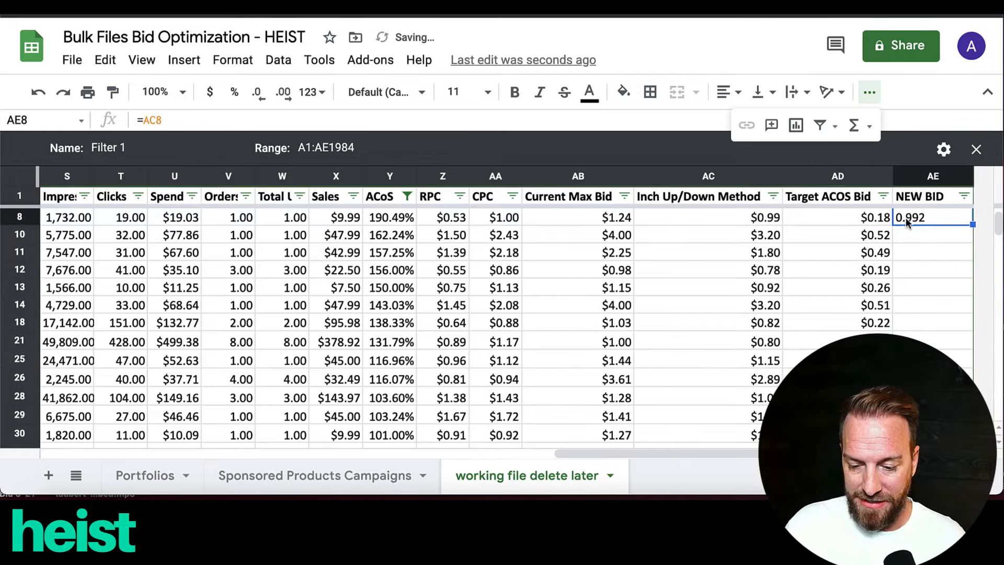
click(210, 92)
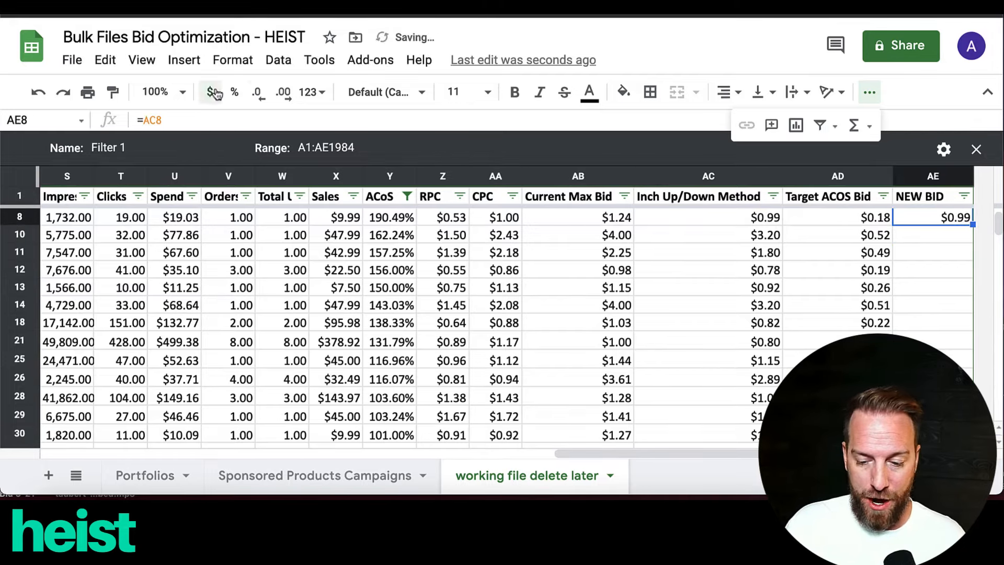
double_click(972, 224)
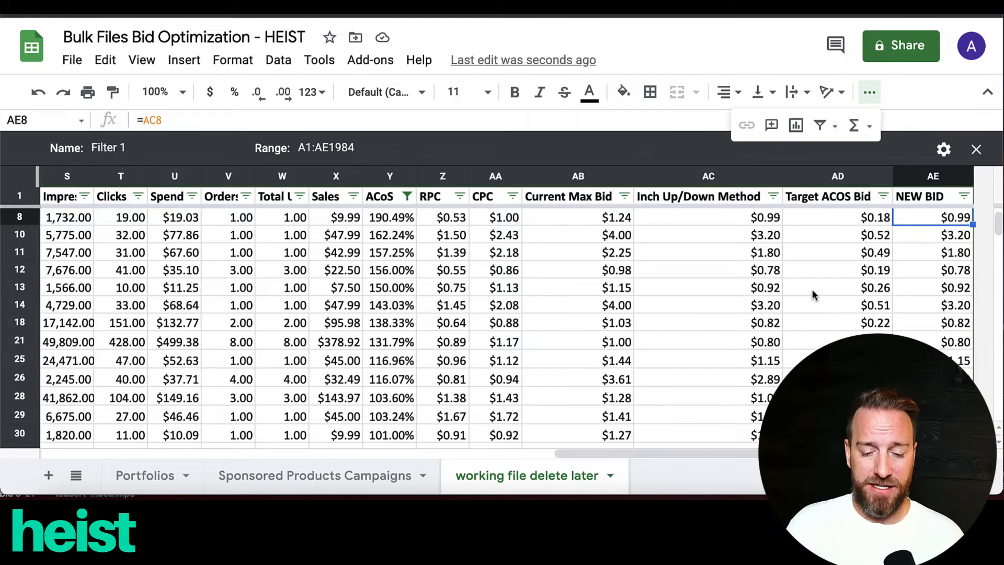
- Clear the ACoS filter values and filter the column to show only 0.00%
click(406, 196)
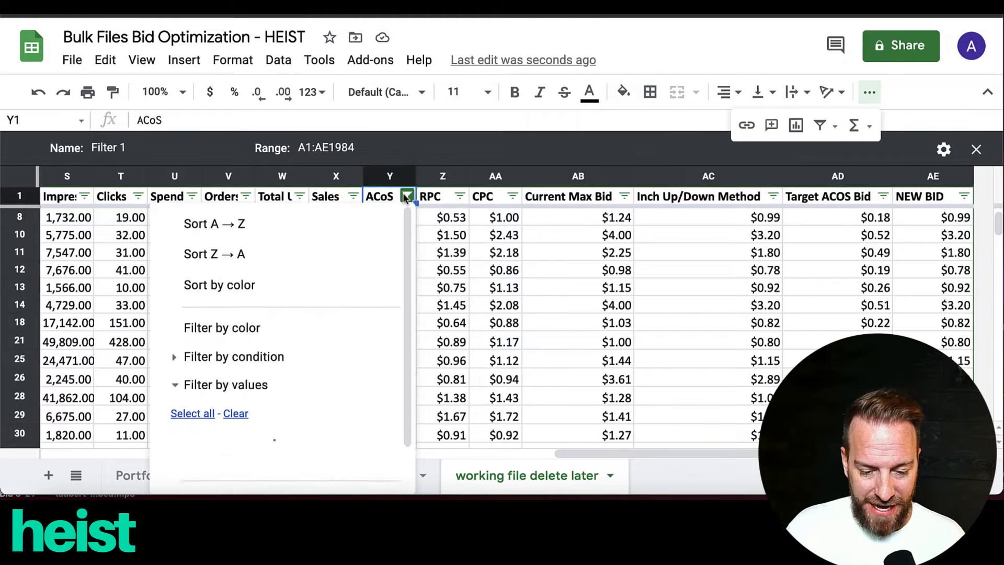
click(229, 416)
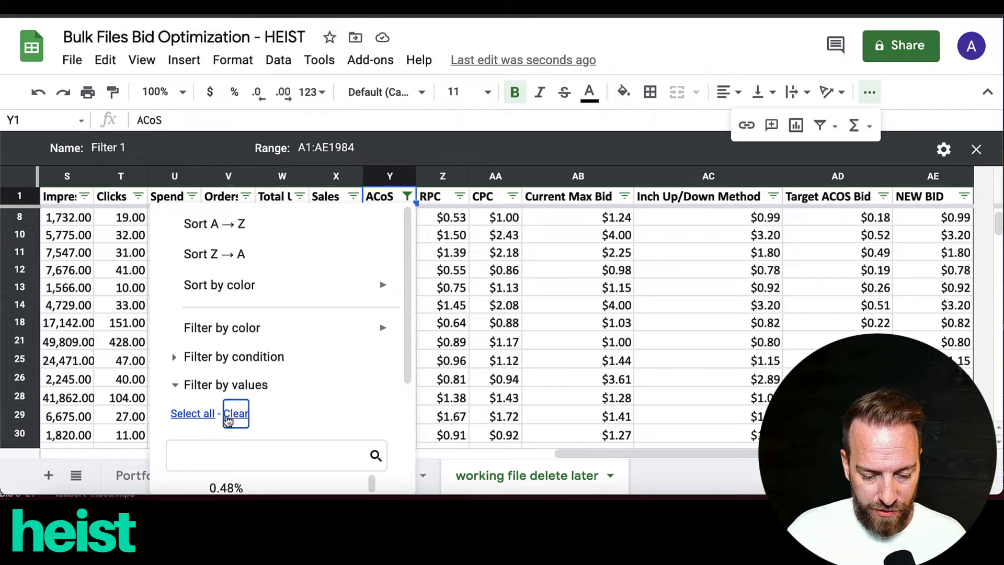
scroll(227, 417, down, 10)
click(224, 406)
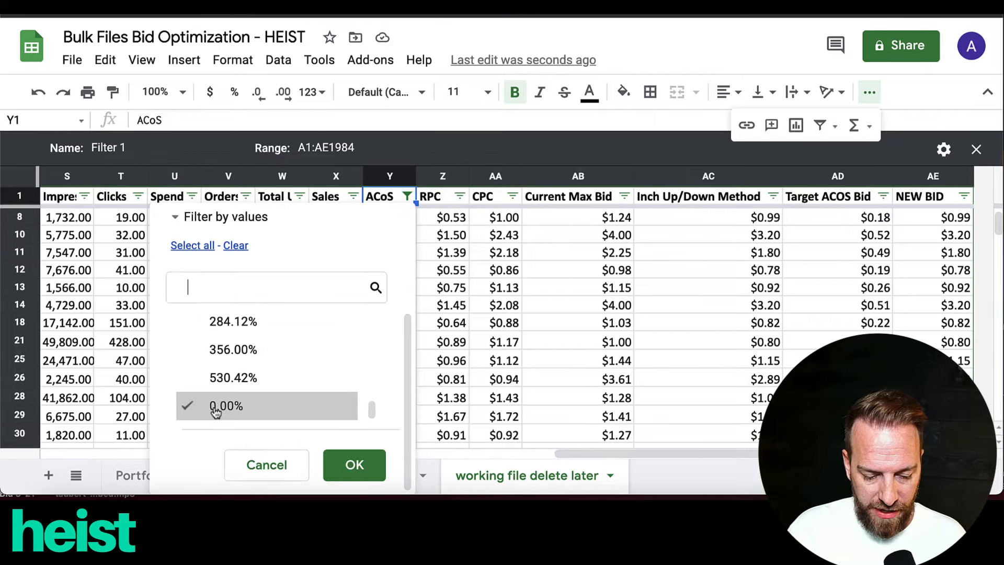
click(367, 465)
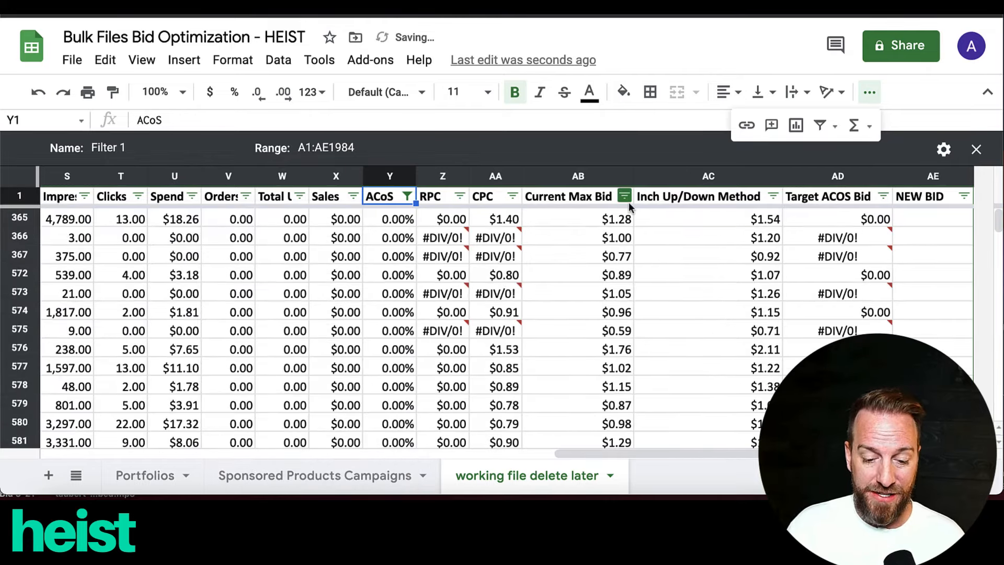
- Filter the Spend column by condition to show only values greater than or equal to 10
scroll(285, 256, down, 15)
scroll(285, 256, left, 1)
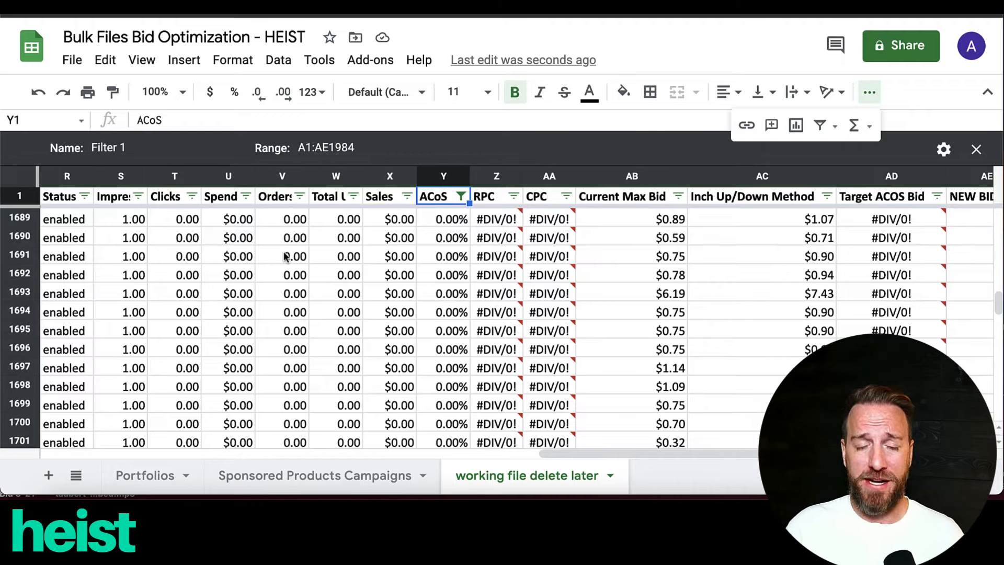
click(245, 196)
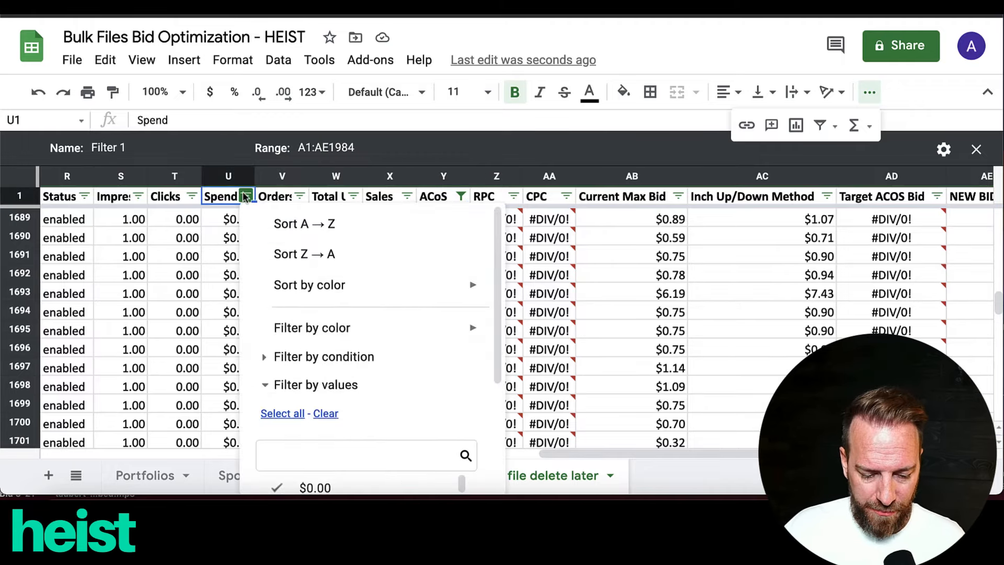
scroll(309, 385, down, 2)
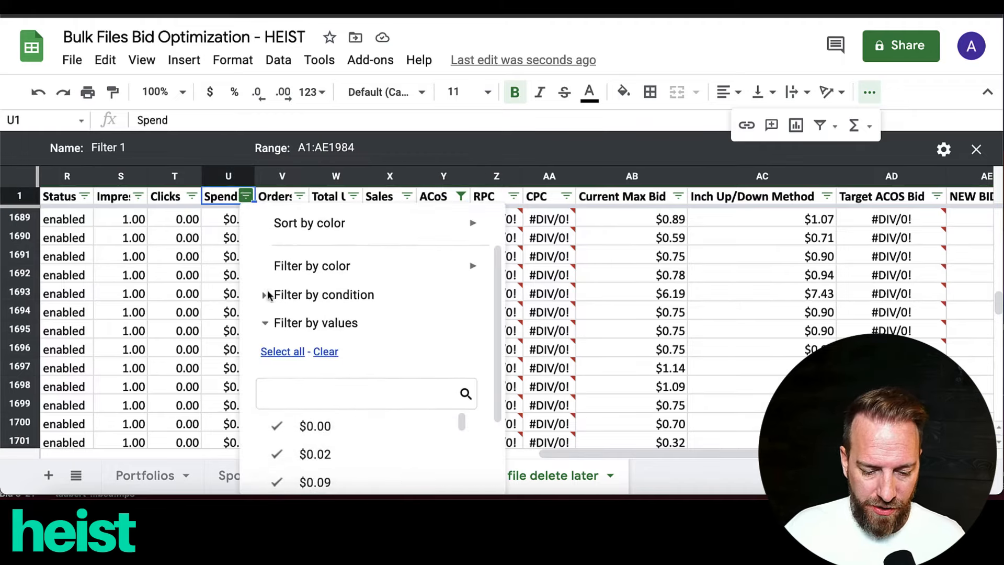
click(267, 297)
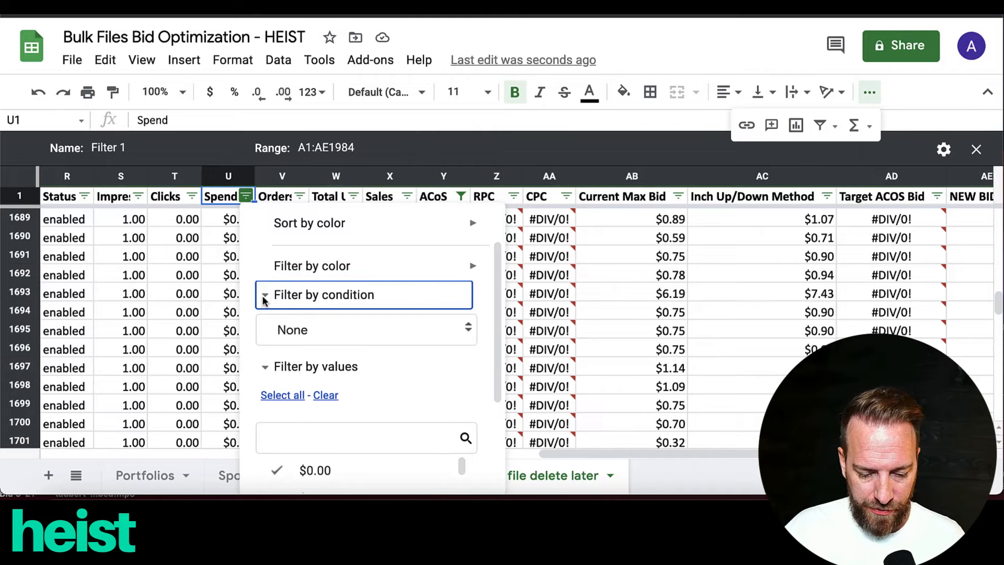
click(301, 329)
scroll(306, 360, down, 3)
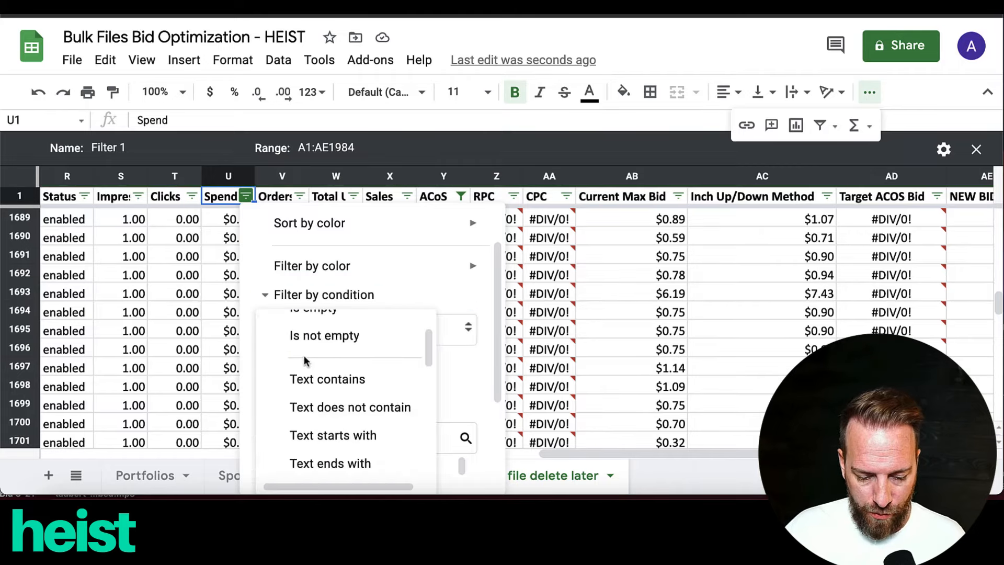
scroll(306, 361, down, 3)
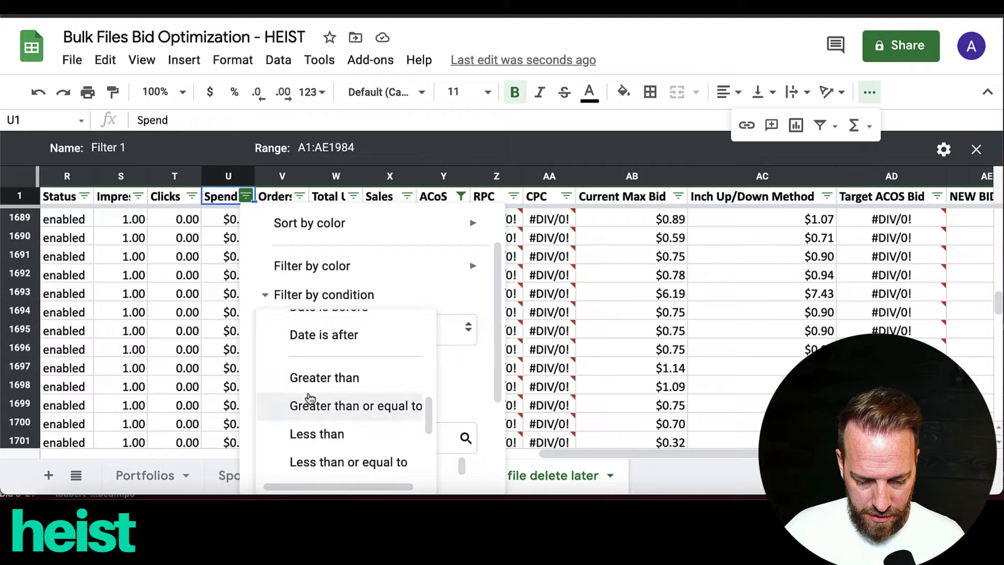
click(314, 407)
click(325, 373)
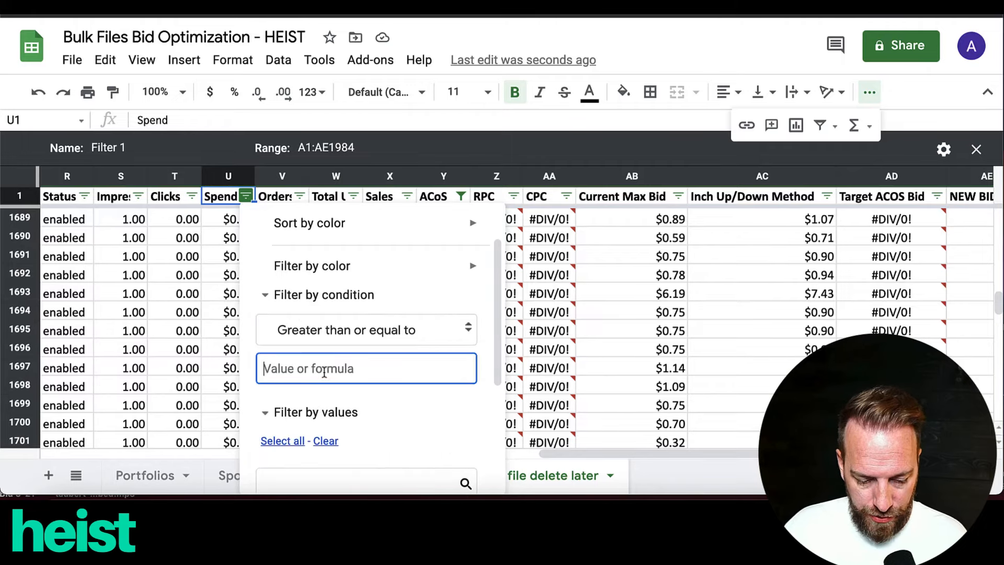
text(10)
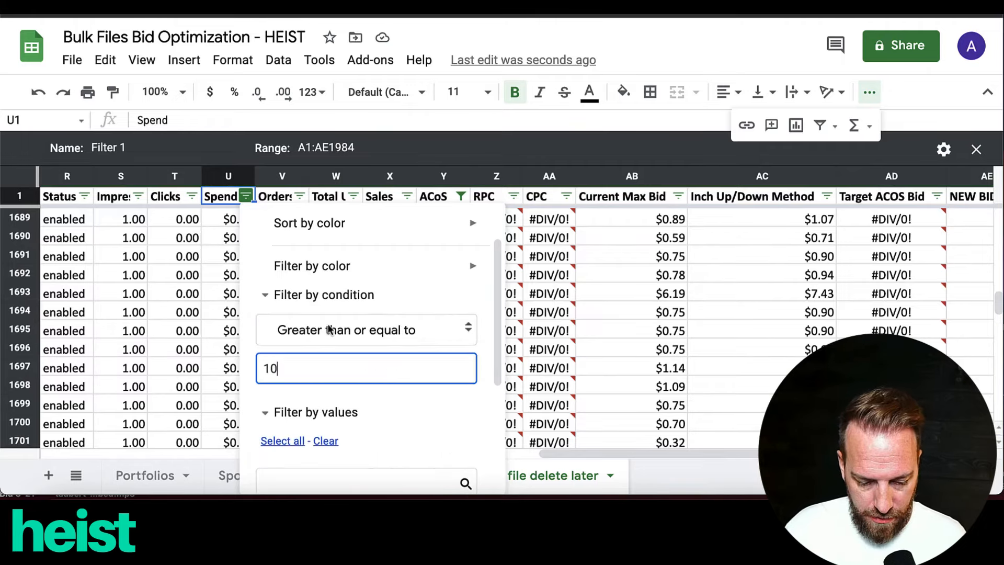
scroll(328, 346, down, 4)
click(426, 467)
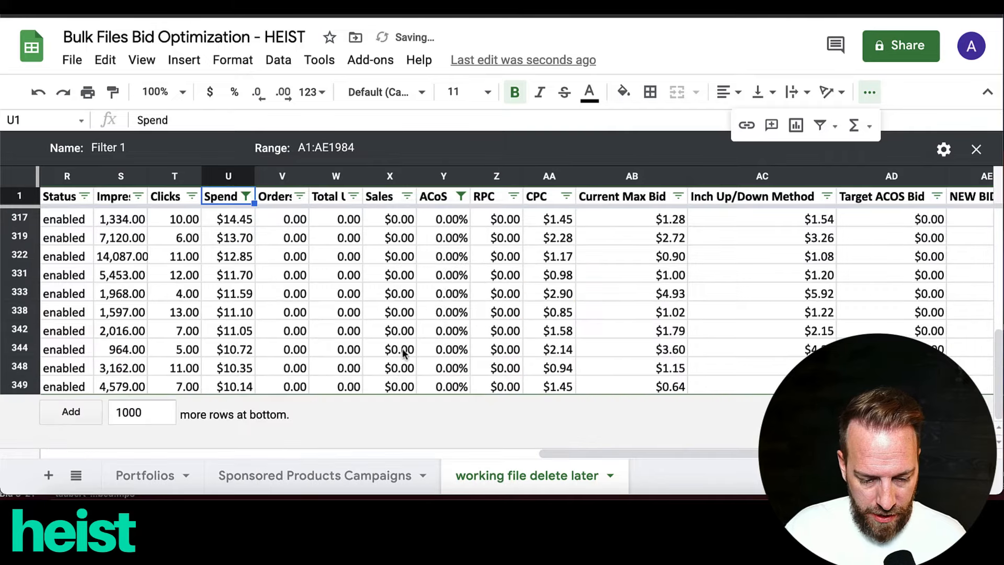
scroll(387, 302, up, 3)
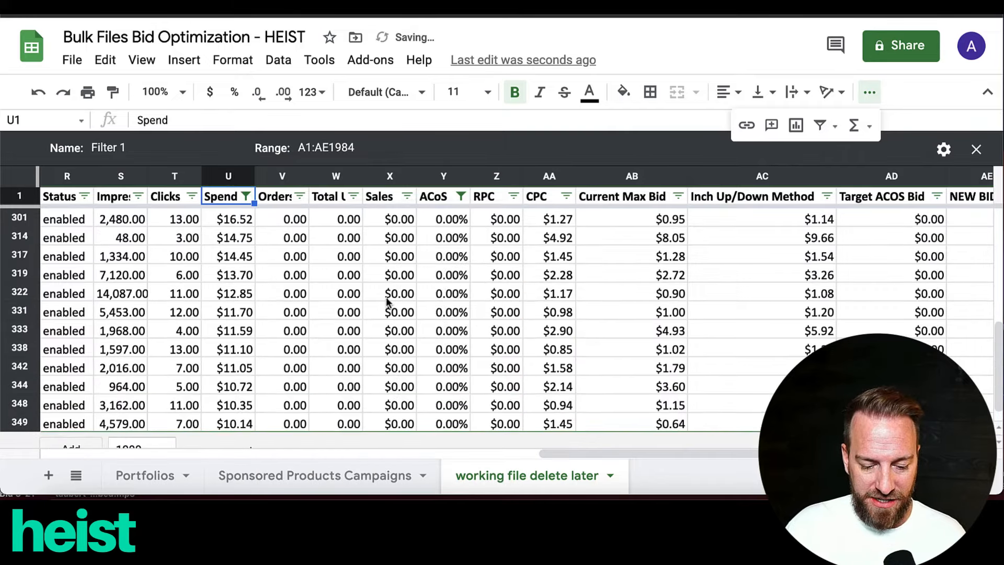
- Examine the spend, clicks, CPC and current max bid of the zero-ACoS target in row 206
scroll(388, 302, up, 5)
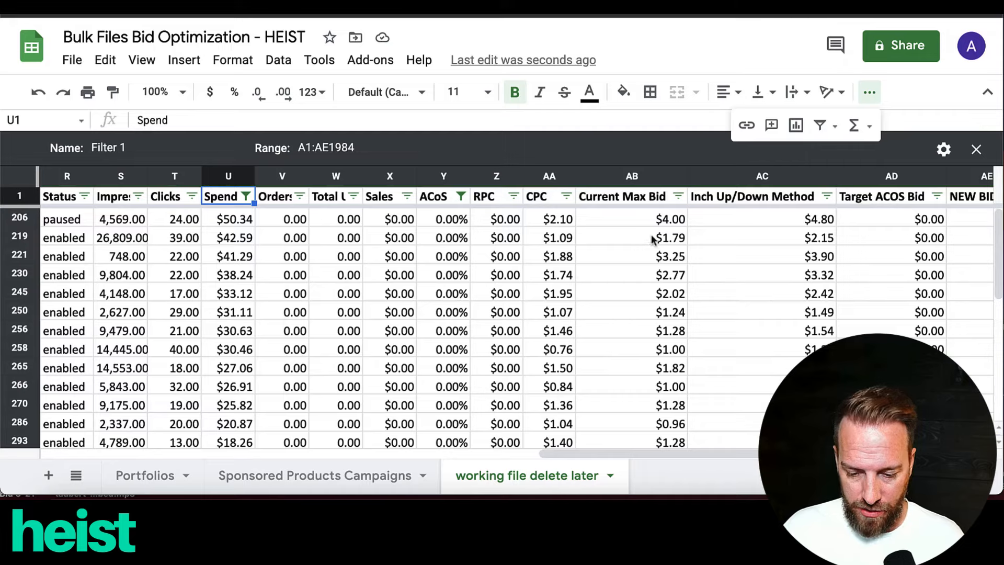
click(236, 222)
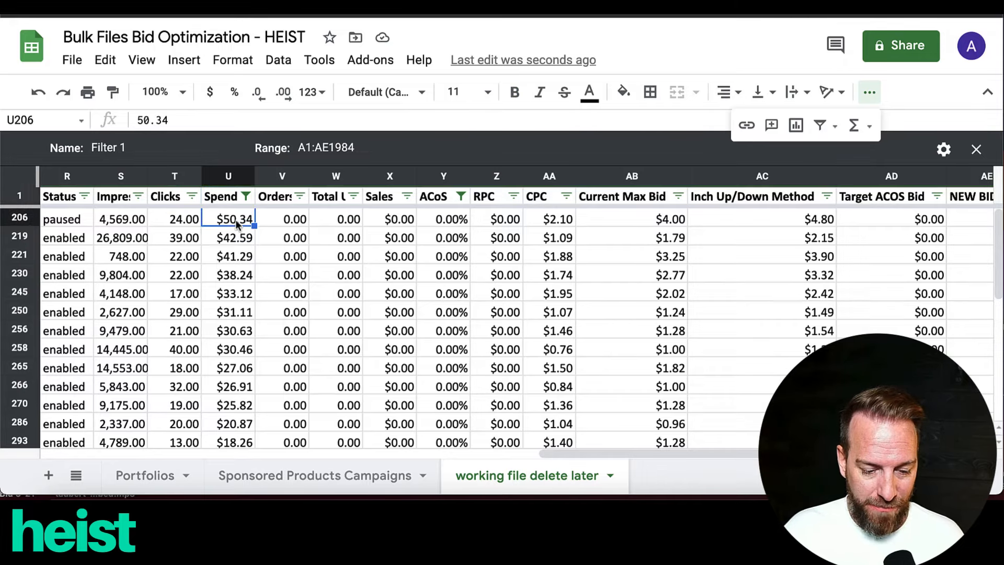
click(168, 223)
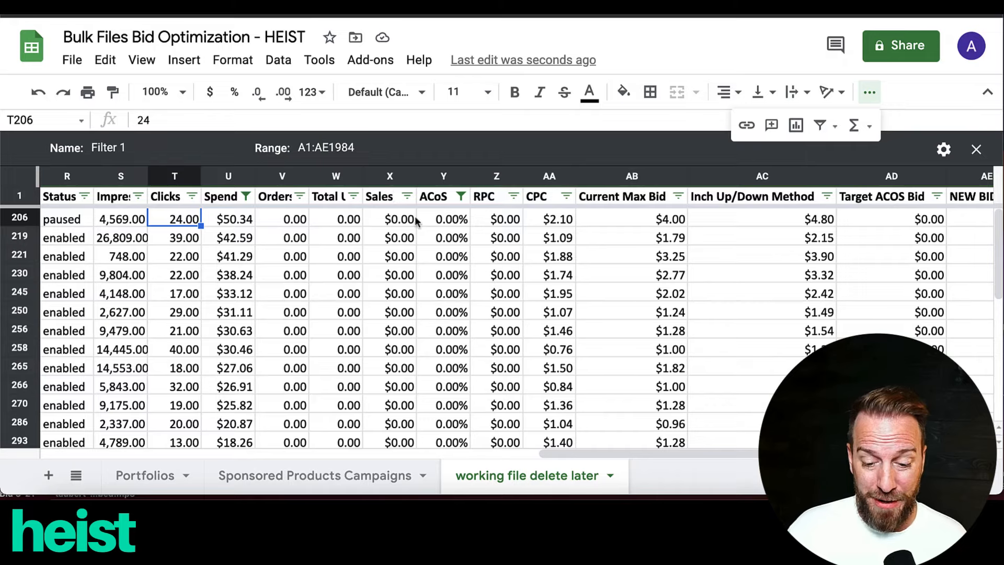
scroll(504, 231, right, 1)
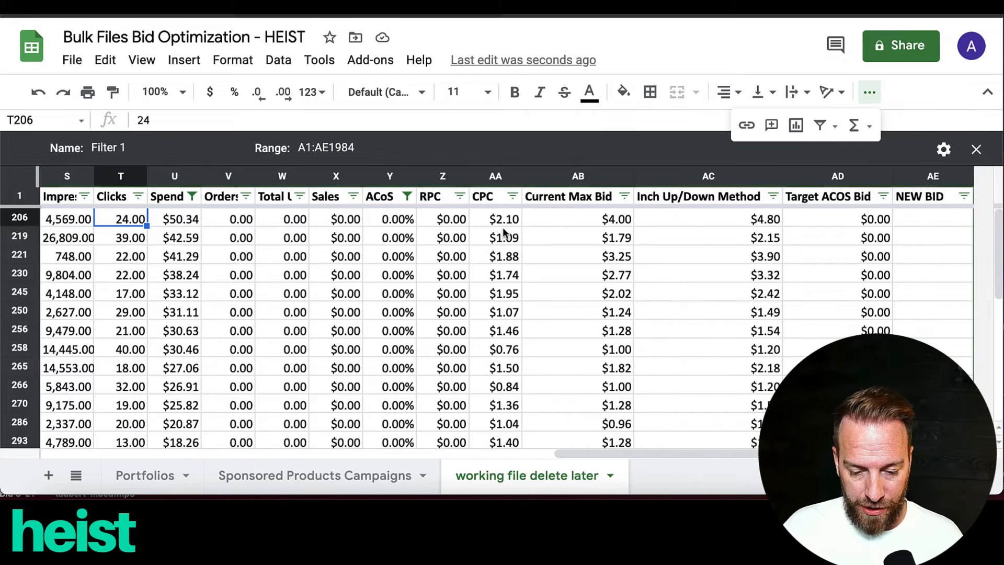
click(490, 220)
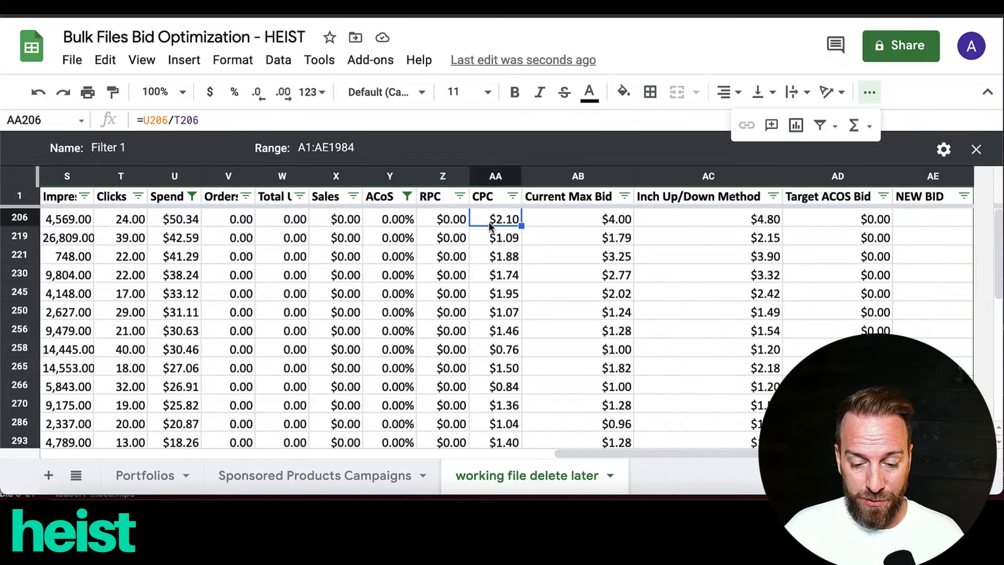
click(569, 223)
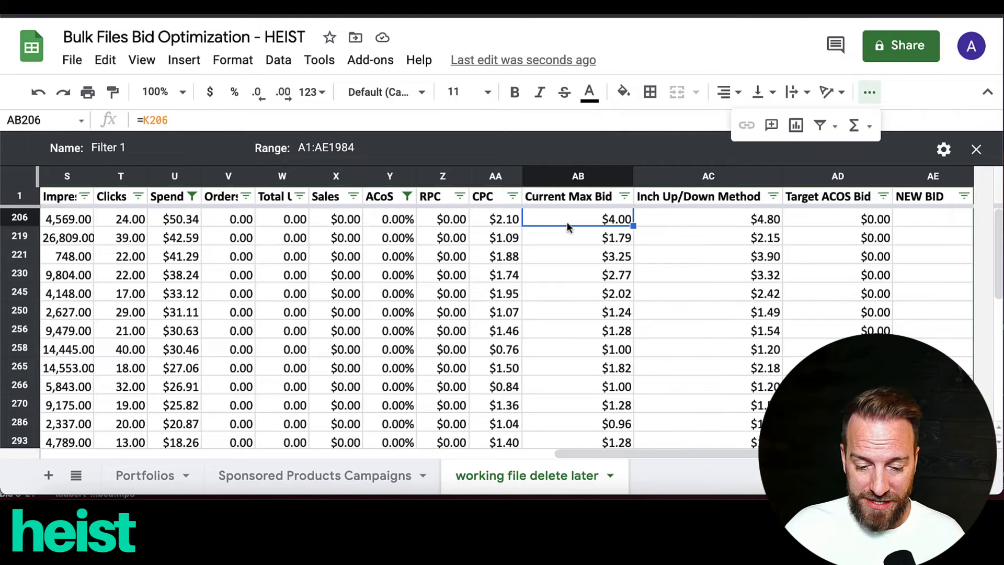
click(499, 224)
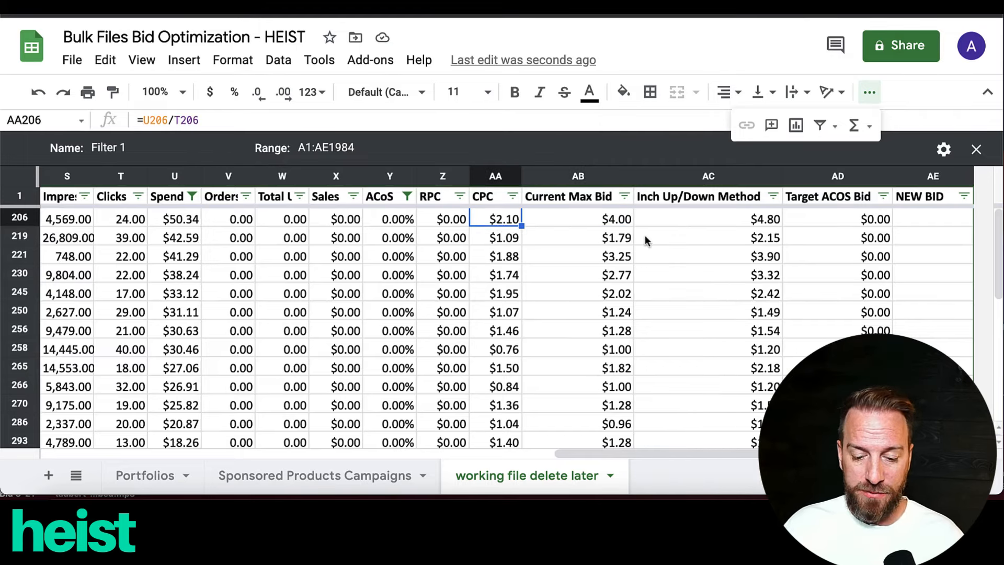
- Enter the formula =AA206*0.8 in AE206 under NEW BID to bid at 80% of the CPC
click(934, 218)
text(=)
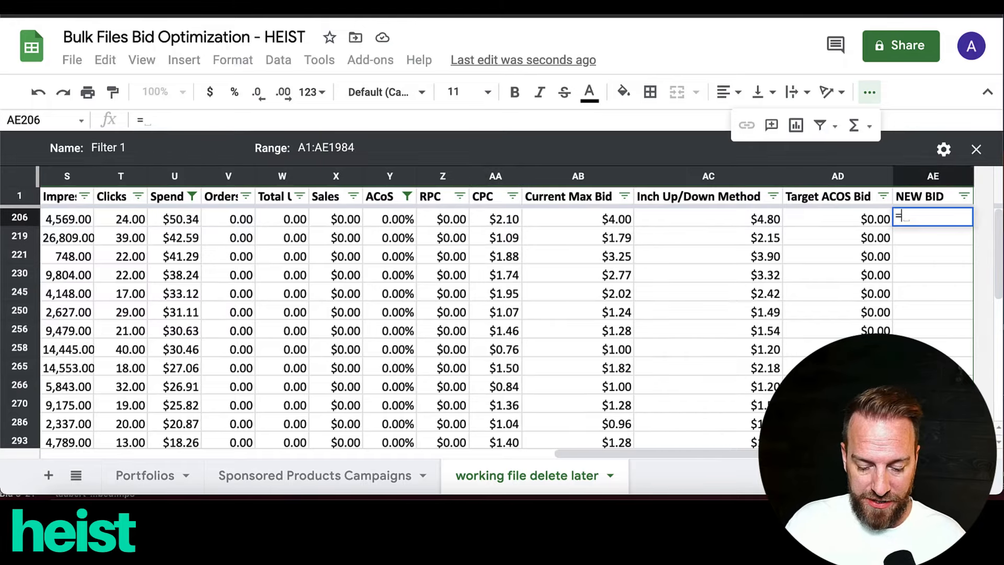
click(503, 219)
text(*)
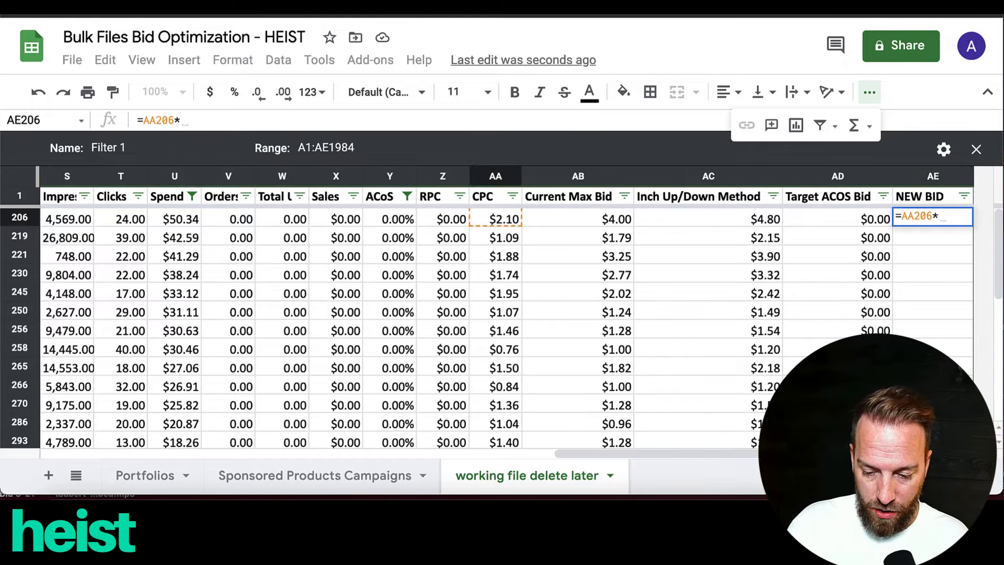
text(0.8)
key(Return)
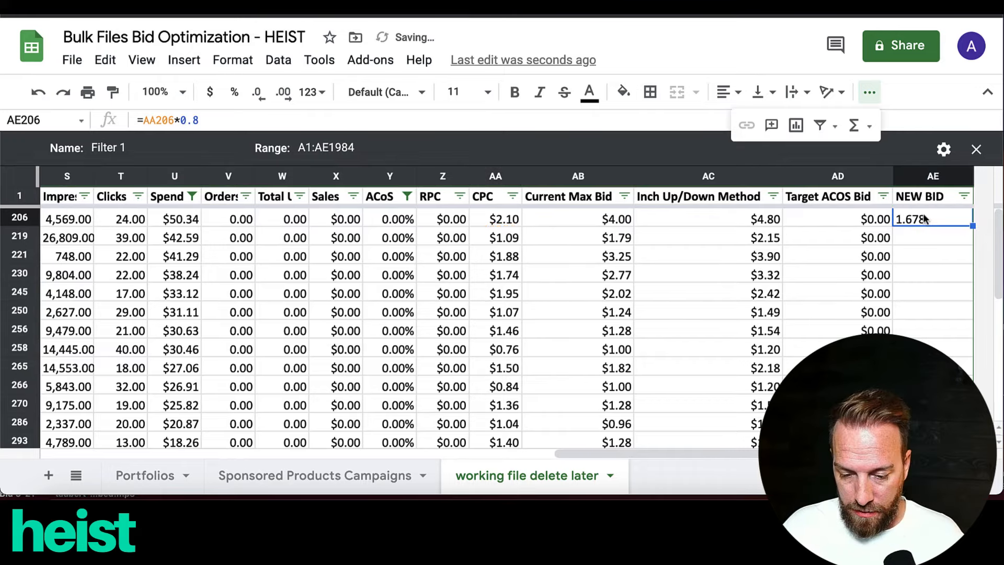
- Format AE206 as currency and fill its formula down the filtered NEW BID column
click(210, 91)
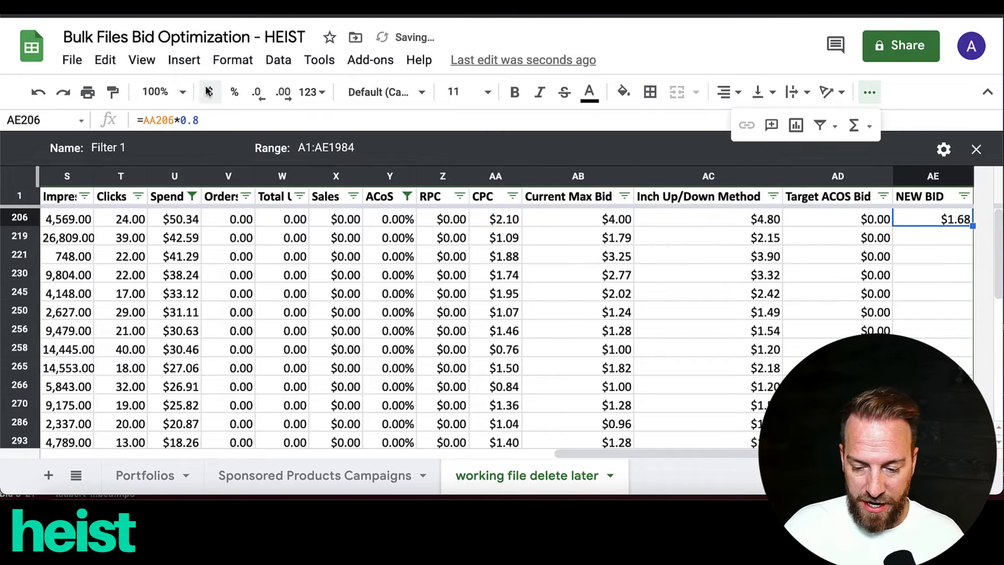
double_click(971, 227)
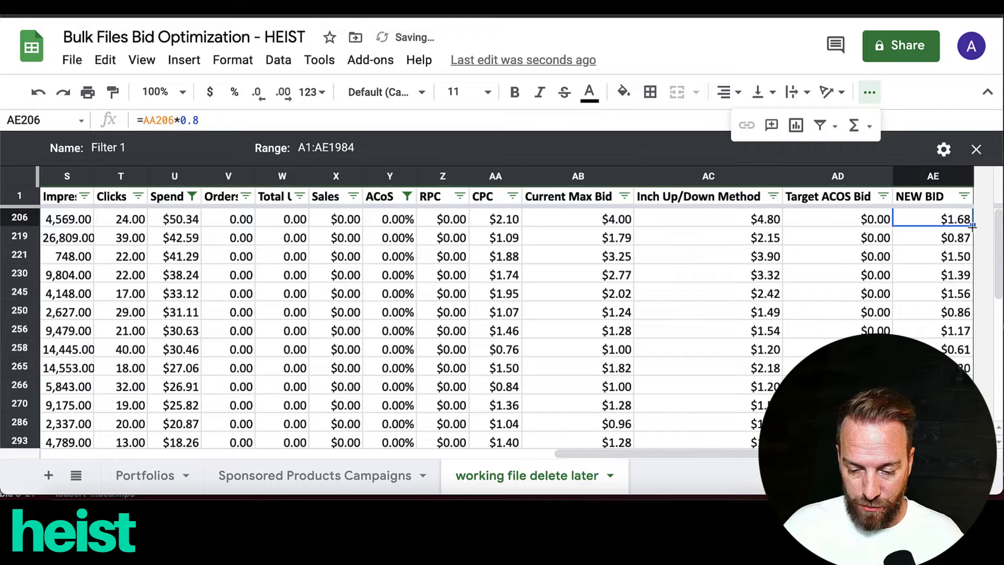
scroll(780, 256, down, 1)
scroll(780, 256, down, 3)
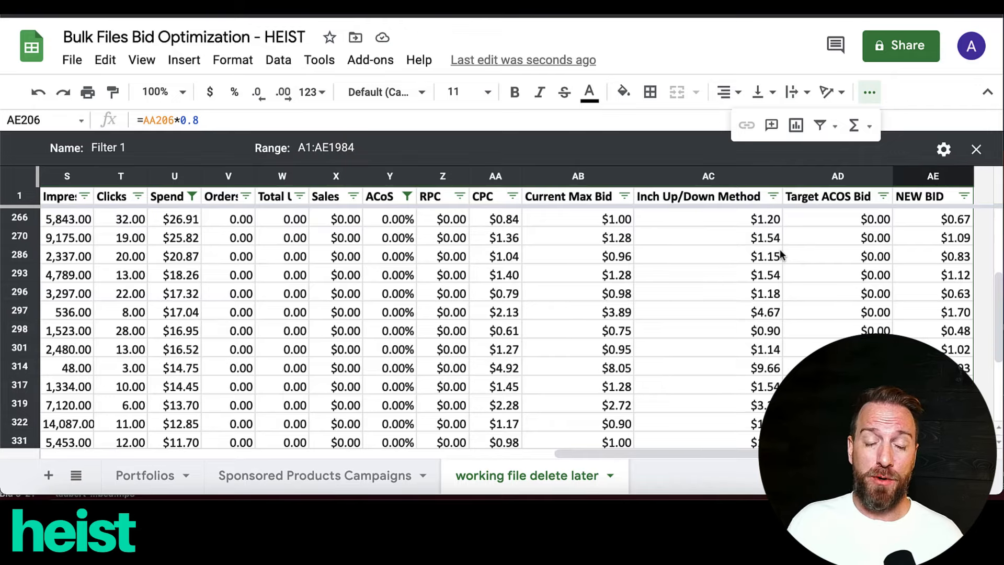
- Delete the Filter 1 filter view from the working file sheet
scroll(455, 337, left, 2)
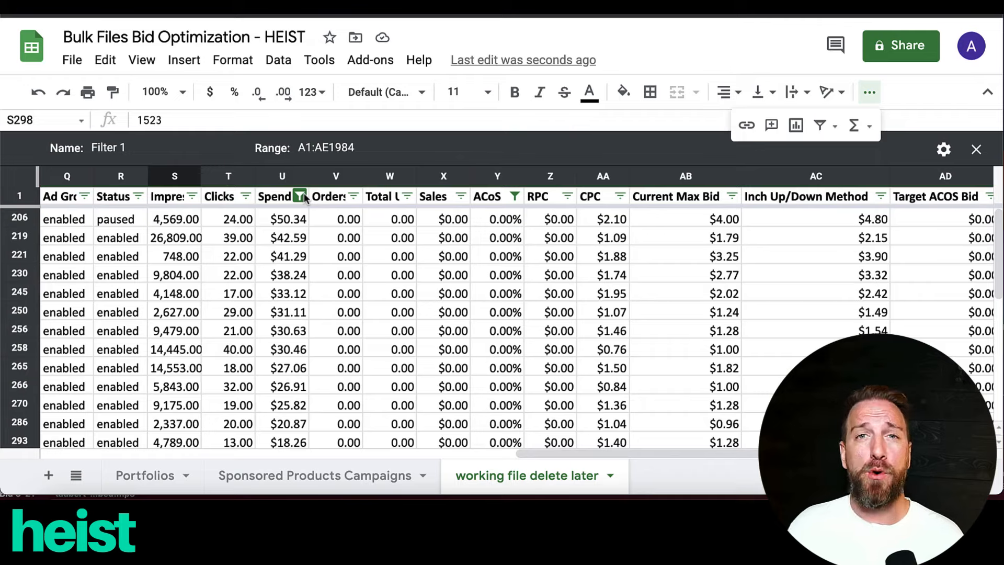
click(20, 177)
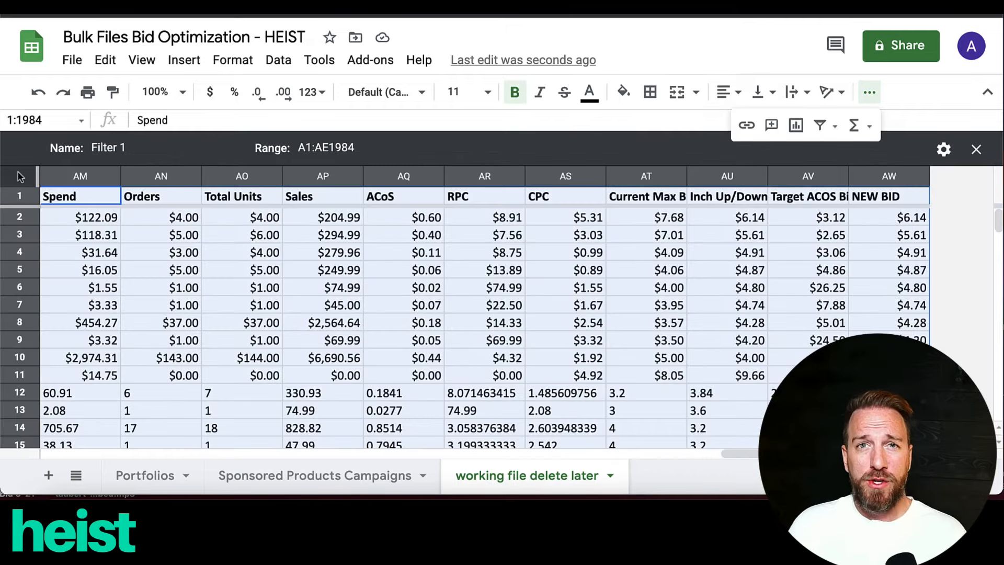
click(277, 59)
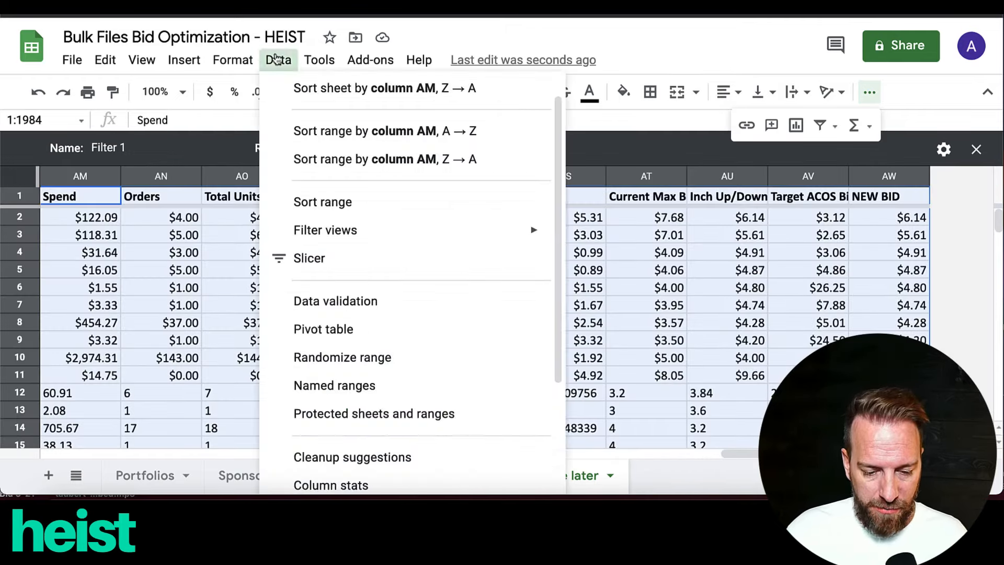
mouse_move(345, 235)
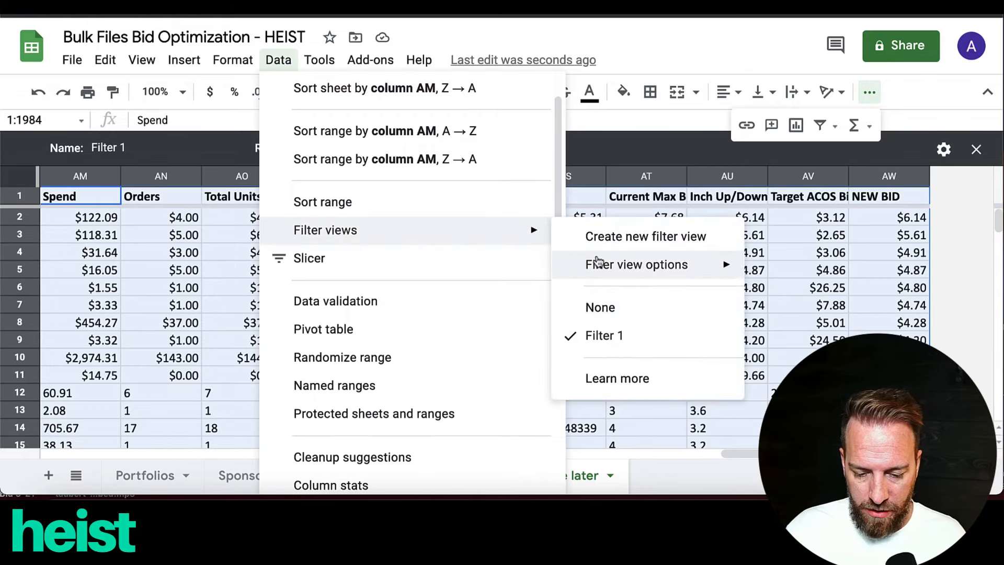
mouse_move(713, 267)
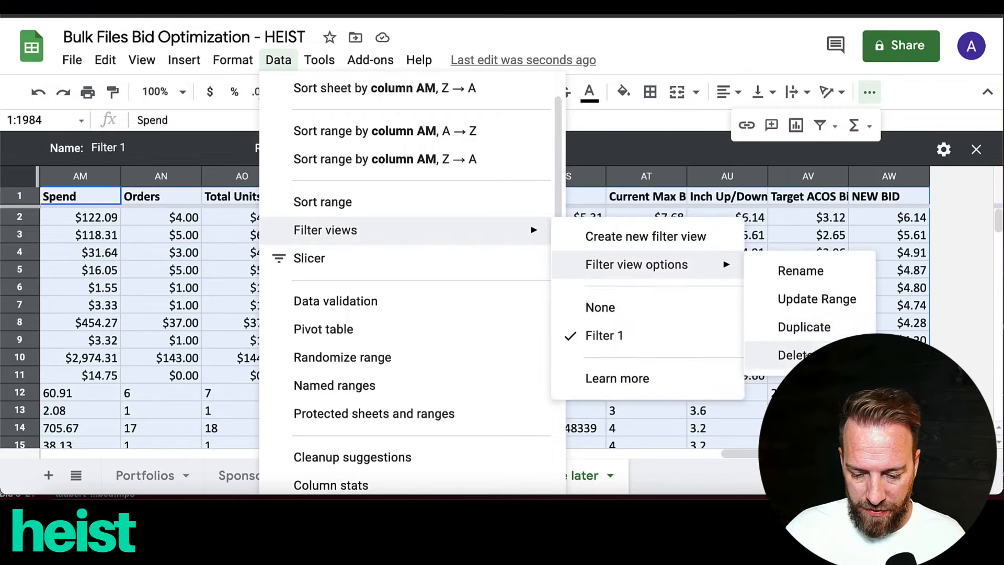
click(794, 355)
click(696, 319)
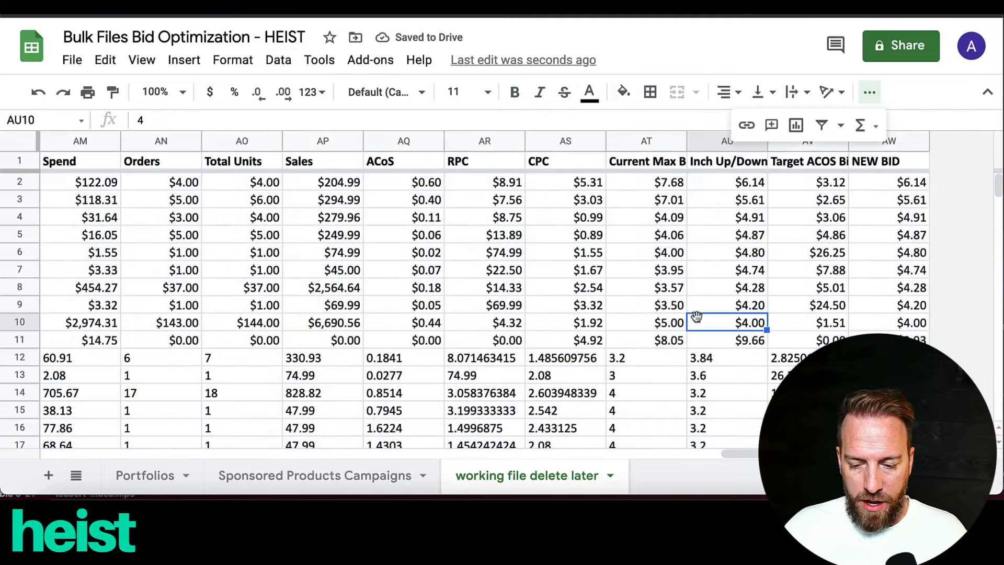
- Format the whole NEW BID column AW as plain text
click(868, 161)
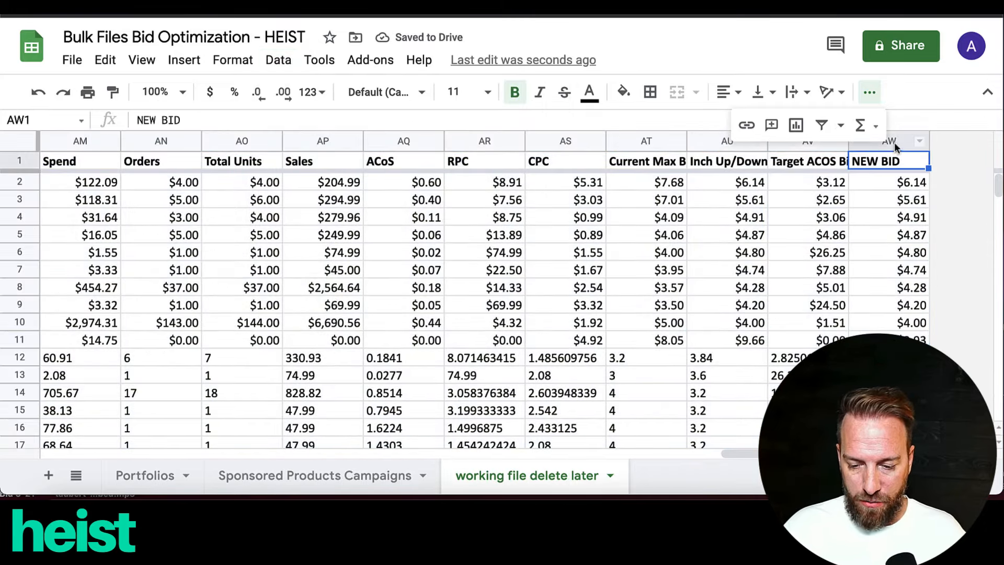
click(892, 141)
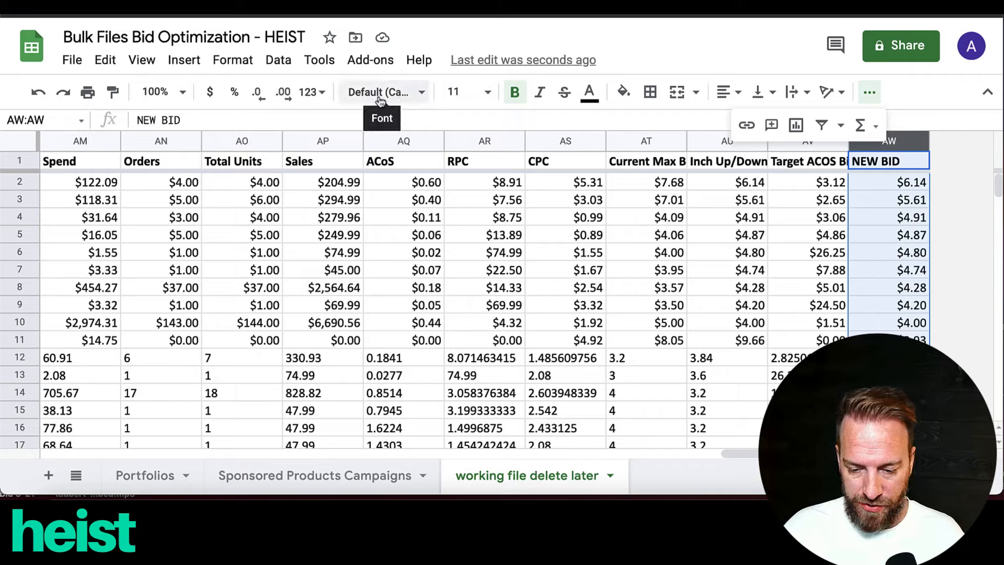
click(324, 92)
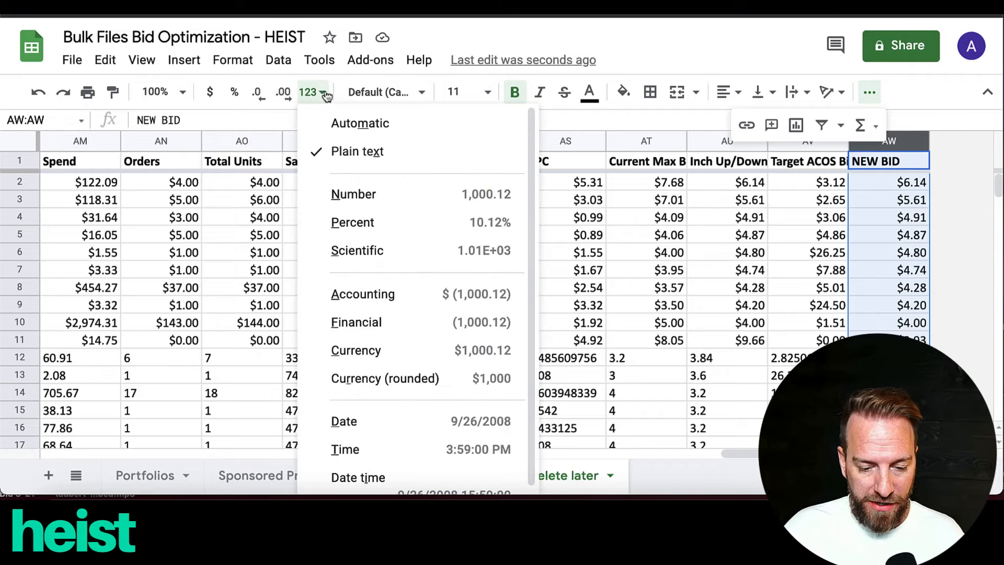
click(366, 151)
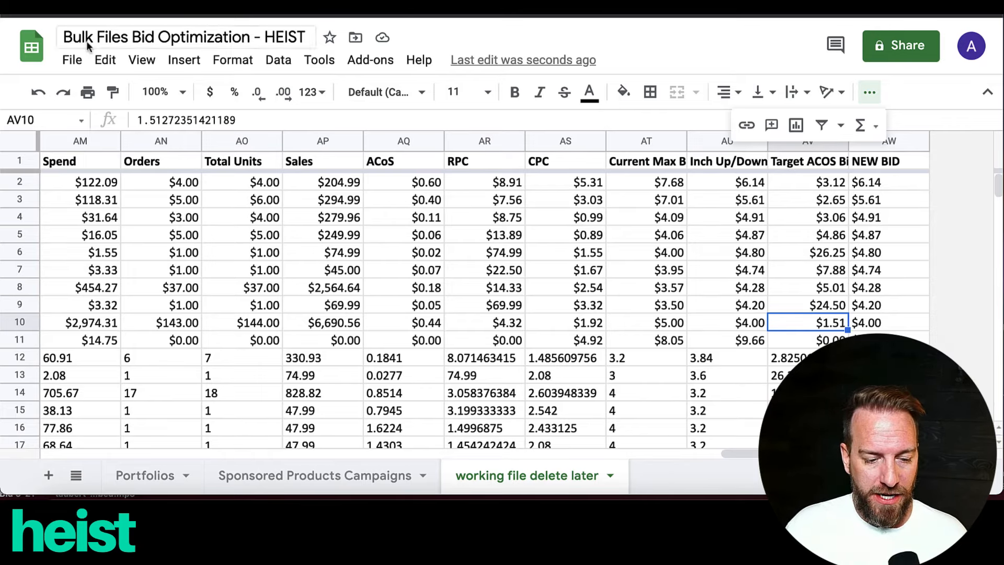
- Make a copy of the spreadsheet in My Drive named "HEIST Bulk uploader PPC file 3/28"
click(72, 60)
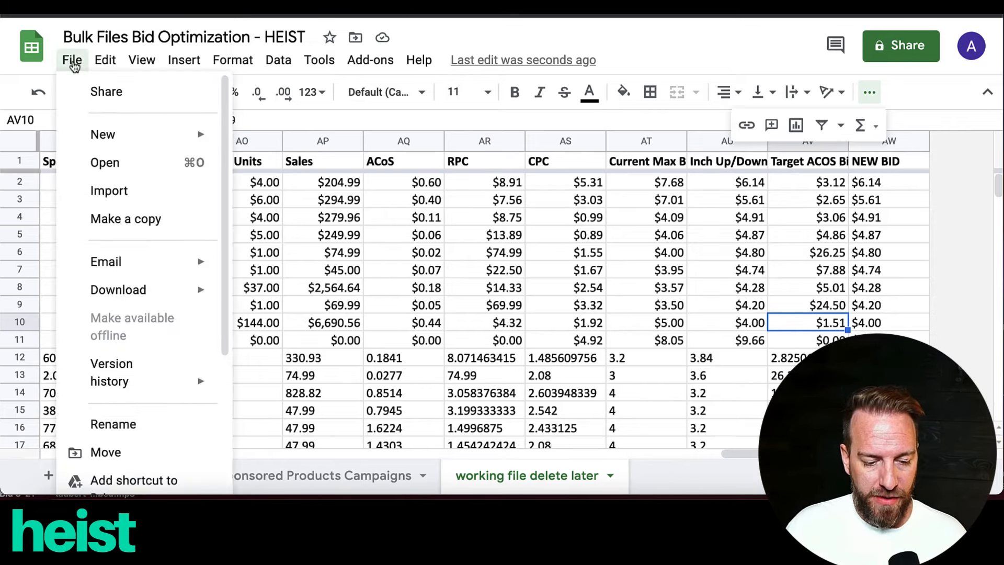
click(139, 219)
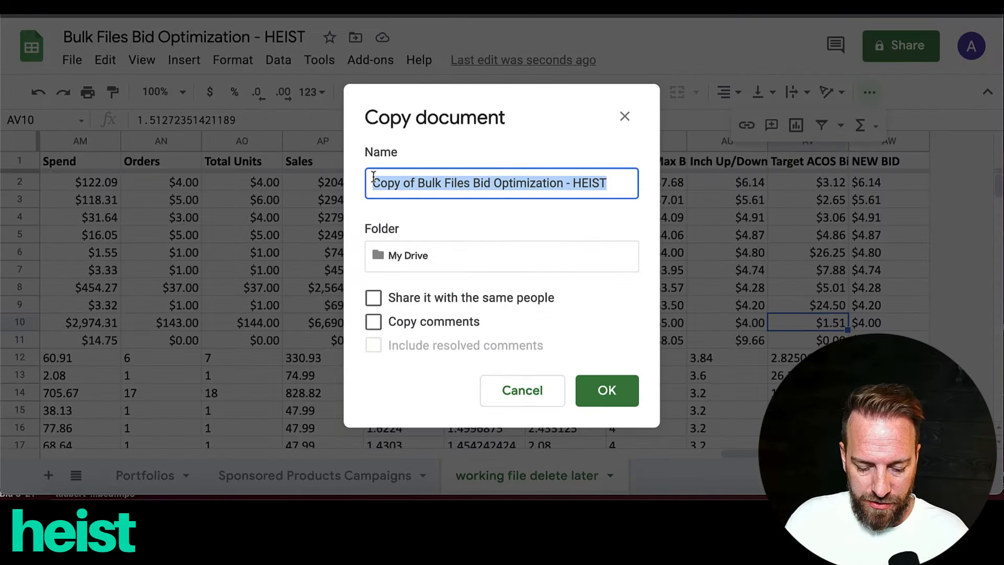
text(HEIS)
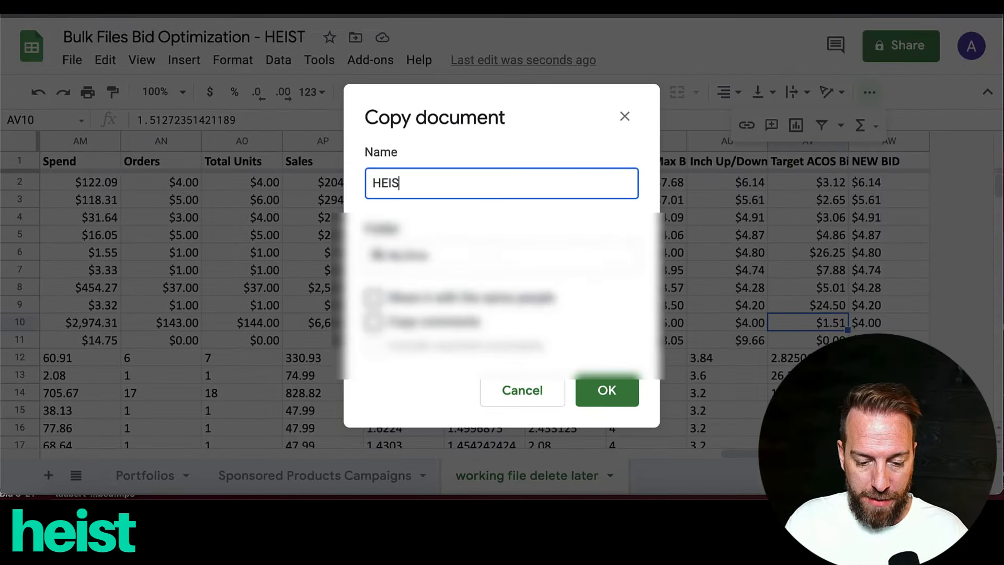
text(T Bulk uploader)
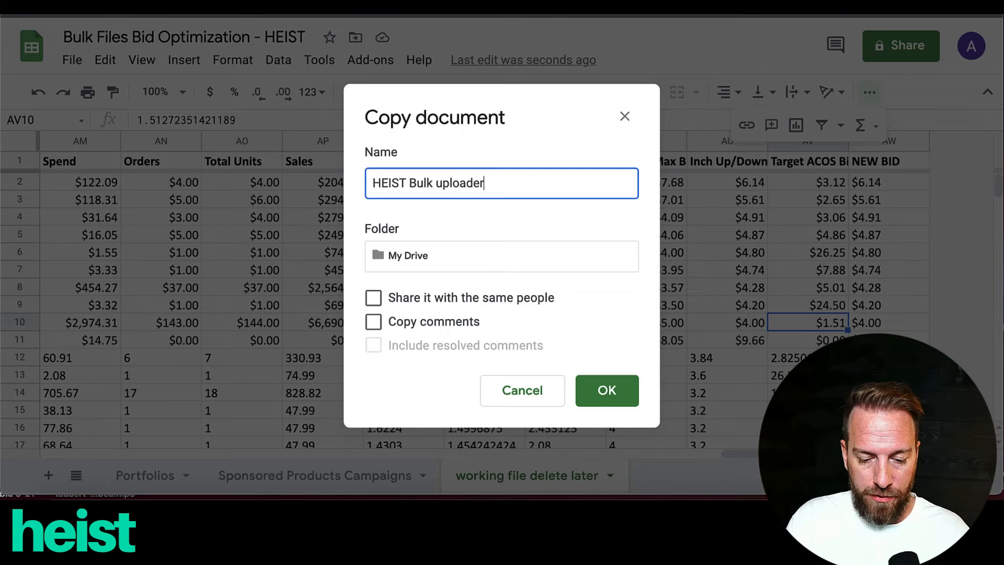
text( PPC file)
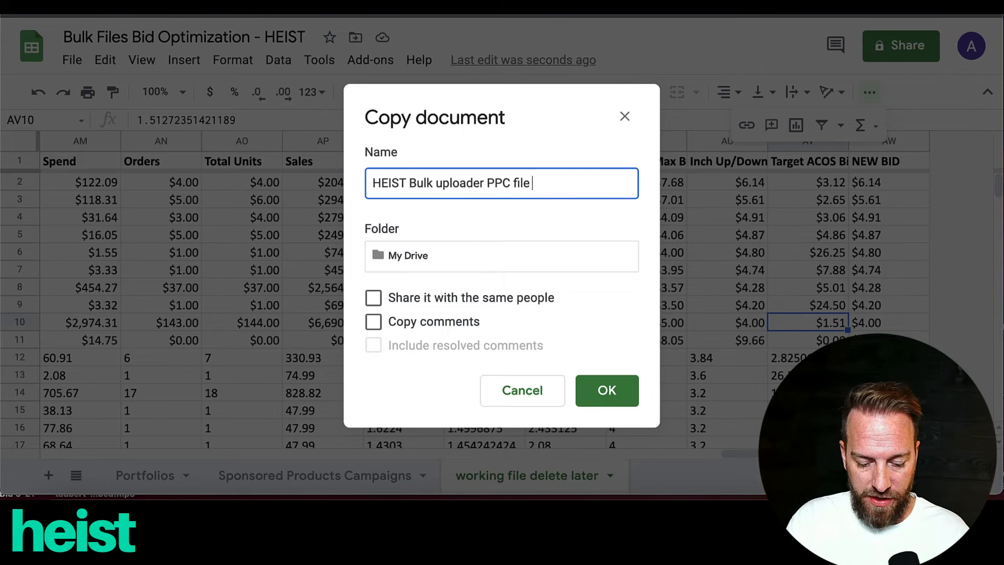
text( 3/28)
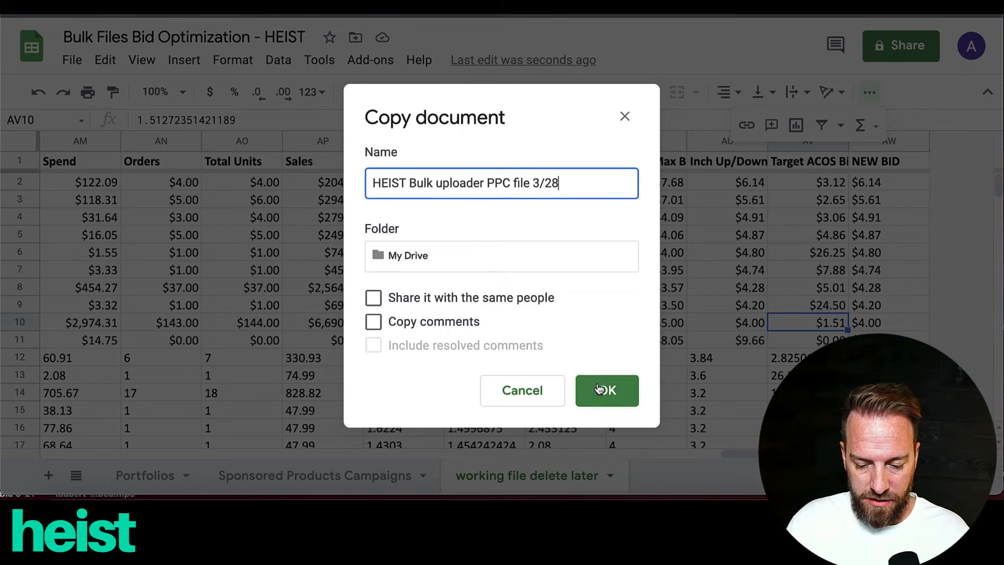
click(600, 388)
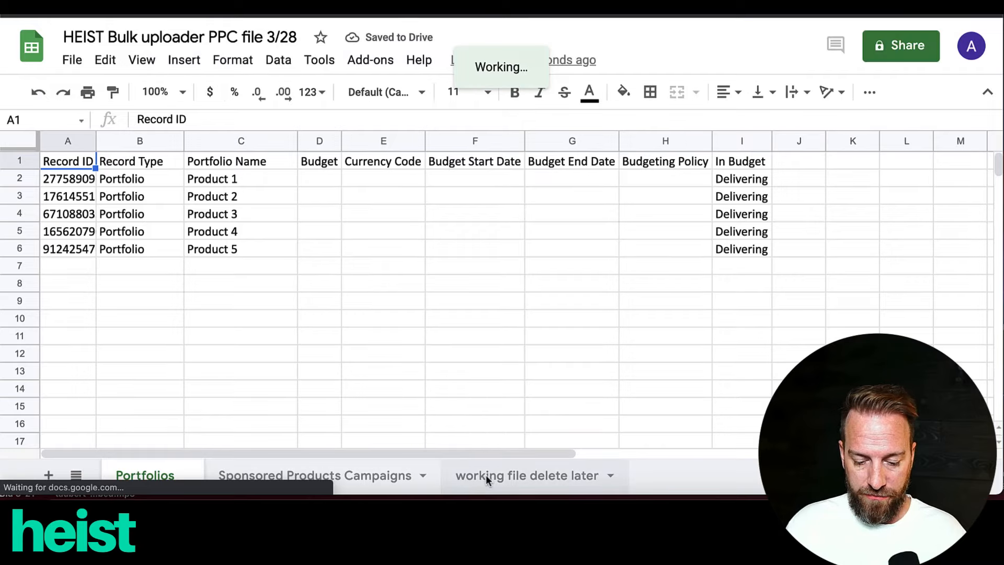
- Copy the NEW BID column AW from the working file sheet and paste it over Max Bid column K in Sponsored Products Campaigns
click(486, 477)
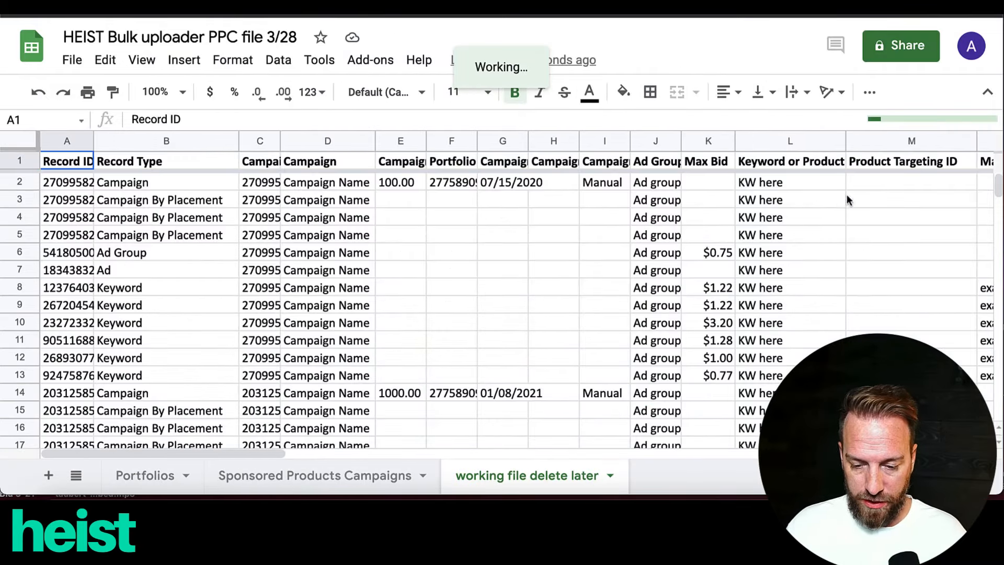
scroll(778, 256, right, 10)
click(874, 143)
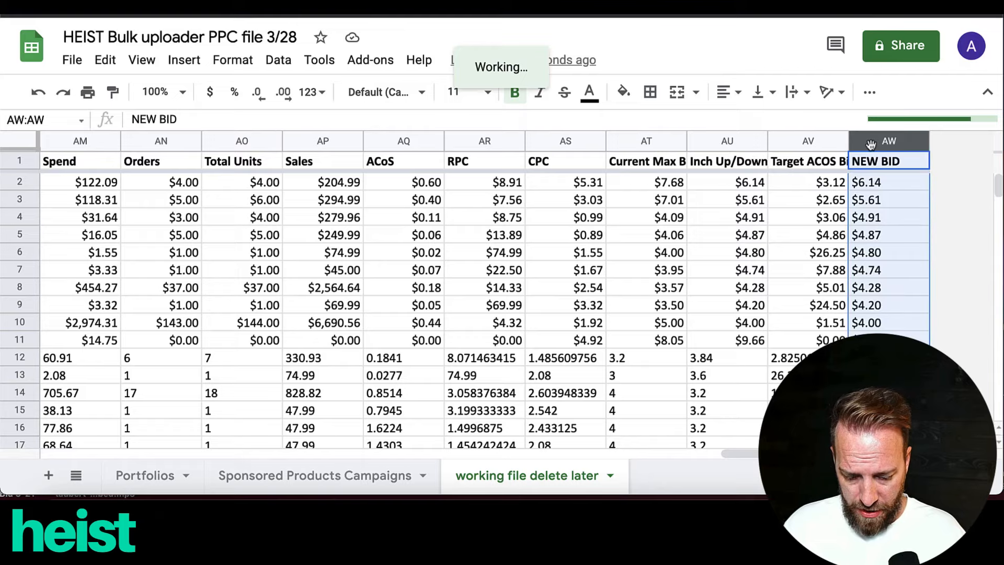
click(251, 475)
click(693, 139)
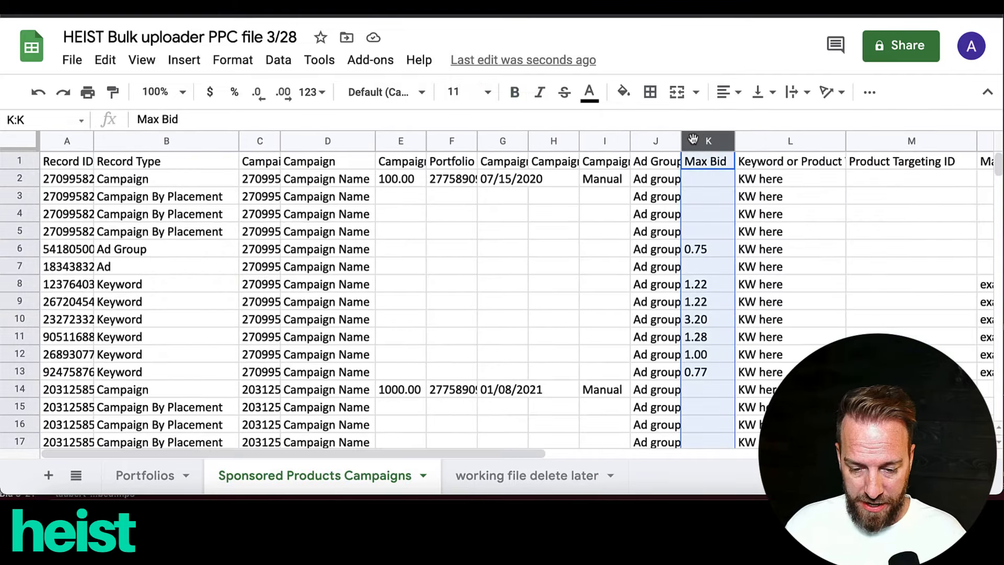
key(ctrl+v)
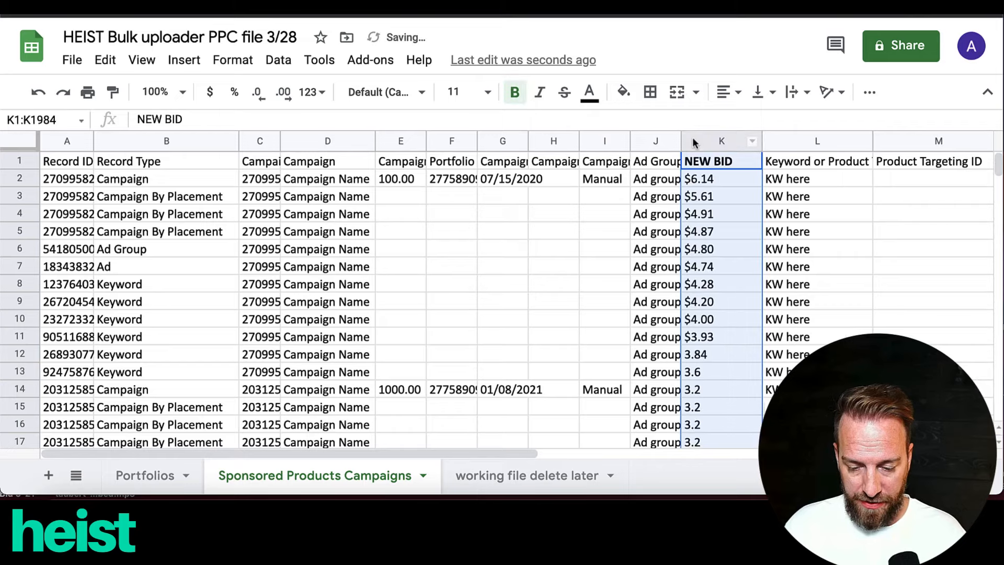
- Rename the NEW BID header in cell K1 to "max bid" and give it the same non-bold formatting as the neighbouring headers
click(702, 166)
text(ma)
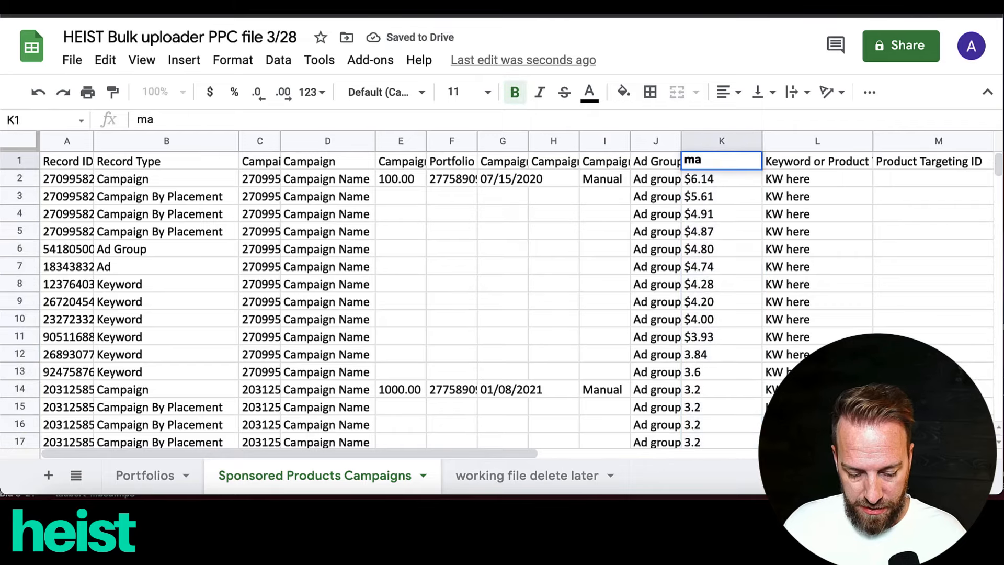
text(x bid)
key(Return)
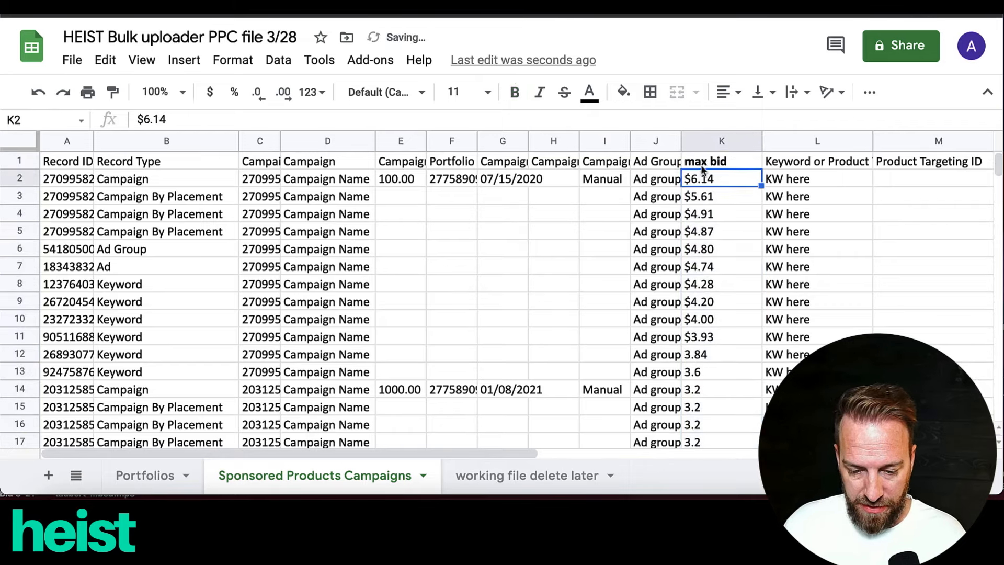
click(656, 166)
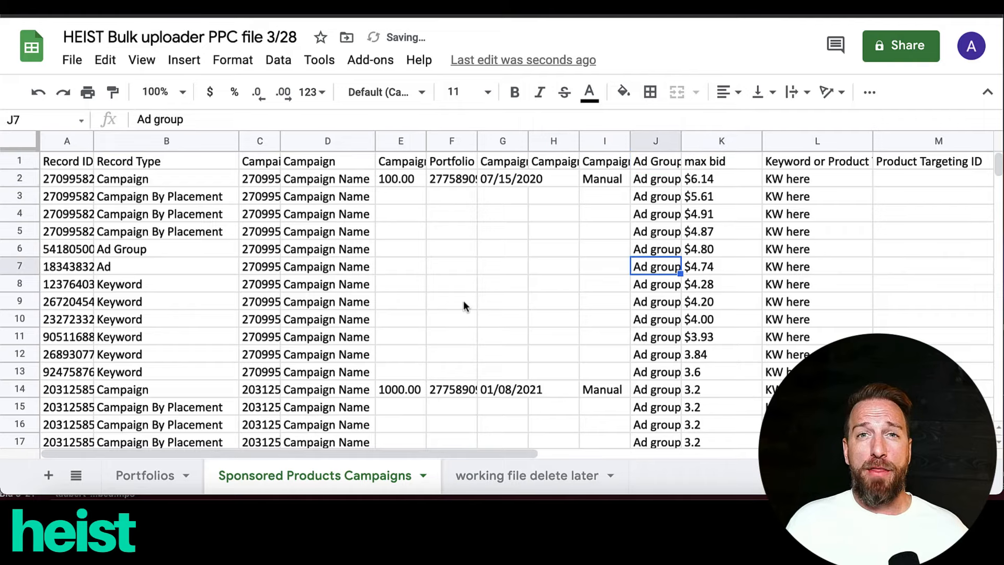
- Delete the "working file delete later" sheet from the copied spreadsheet
right_click(527, 480)
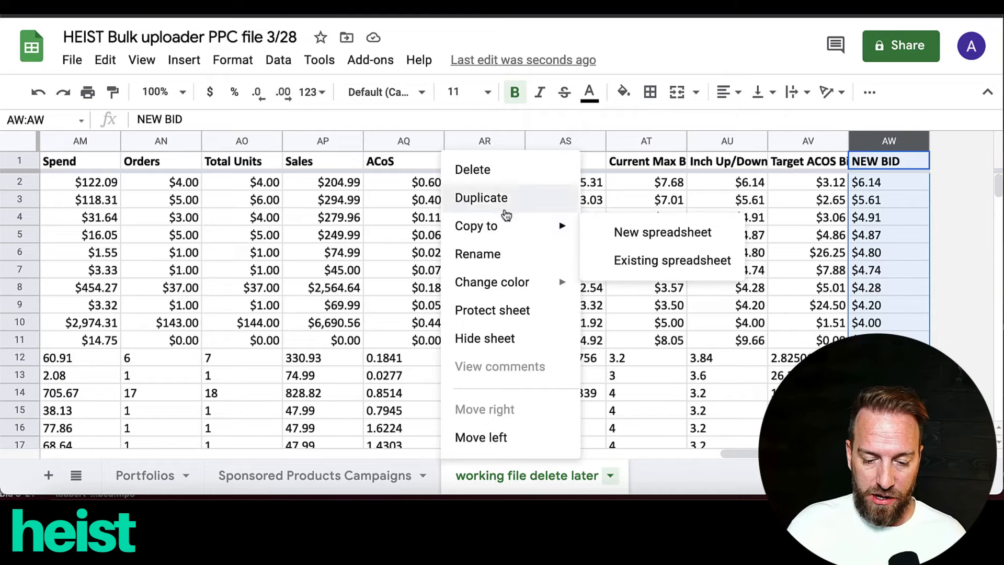
click(491, 178)
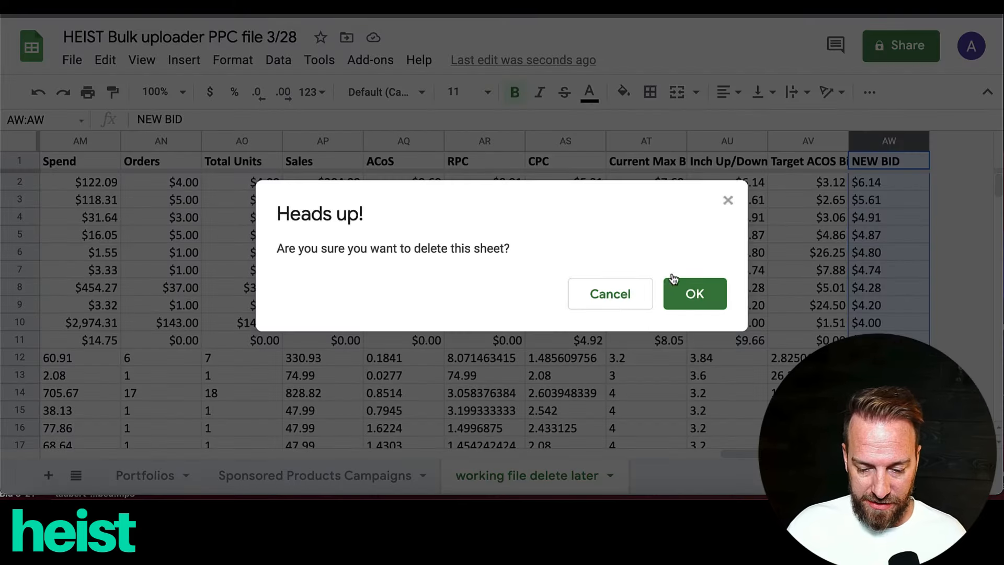
click(682, 292)
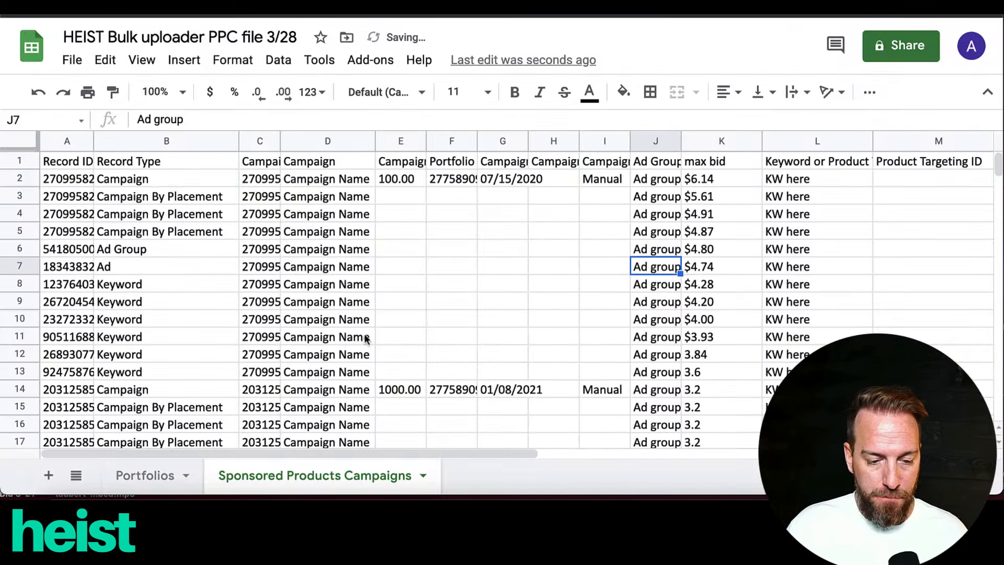
- Download the spreadsheet as a Microsoft Excel (.xlsx) file
click(68, 61)
mouse_move(153, 293)
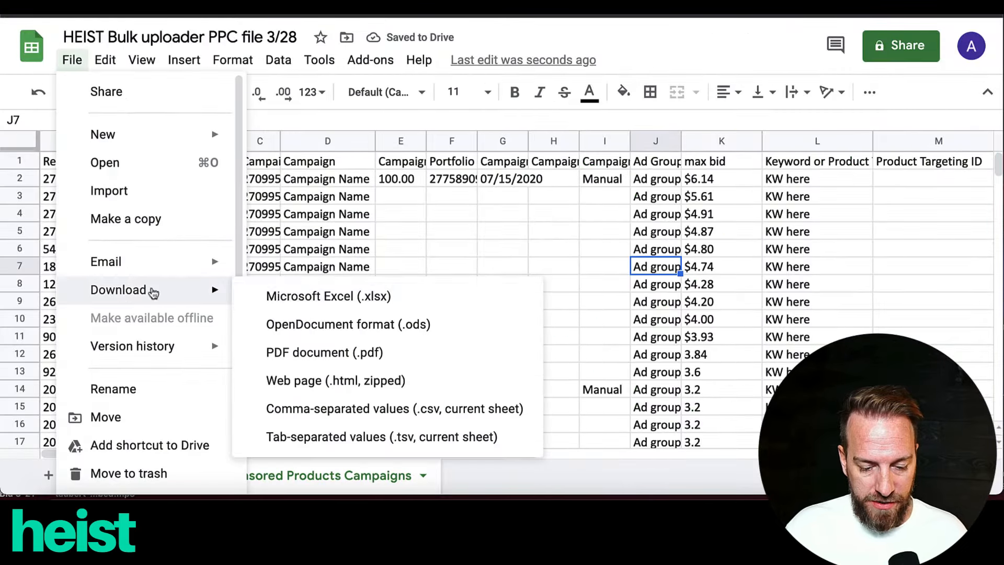
click(314, 302)
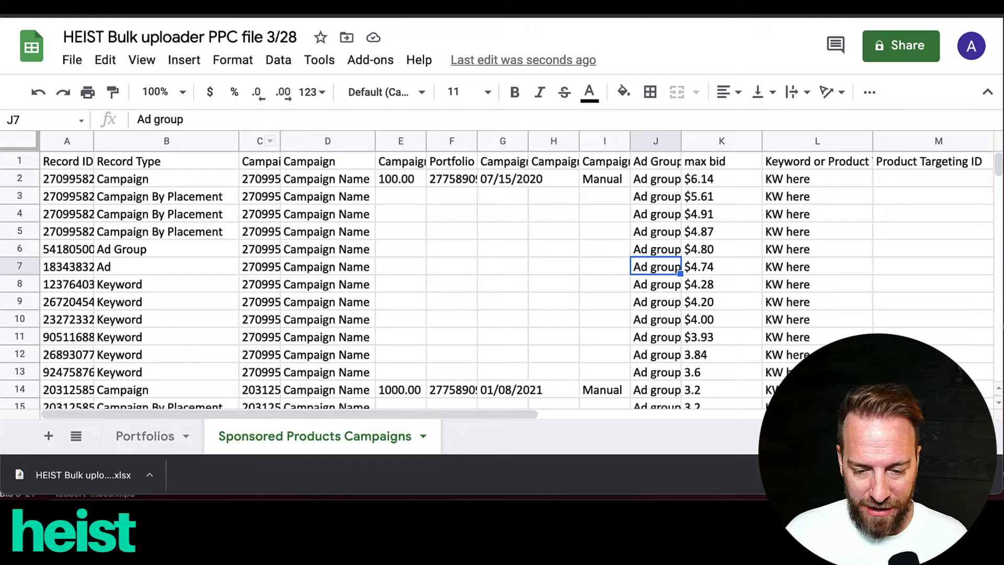
- Switch to the Amazon Advertising Bulk operations page and review the upload statuses in the bulk spreadsheet history
key(ctrl+Tab)
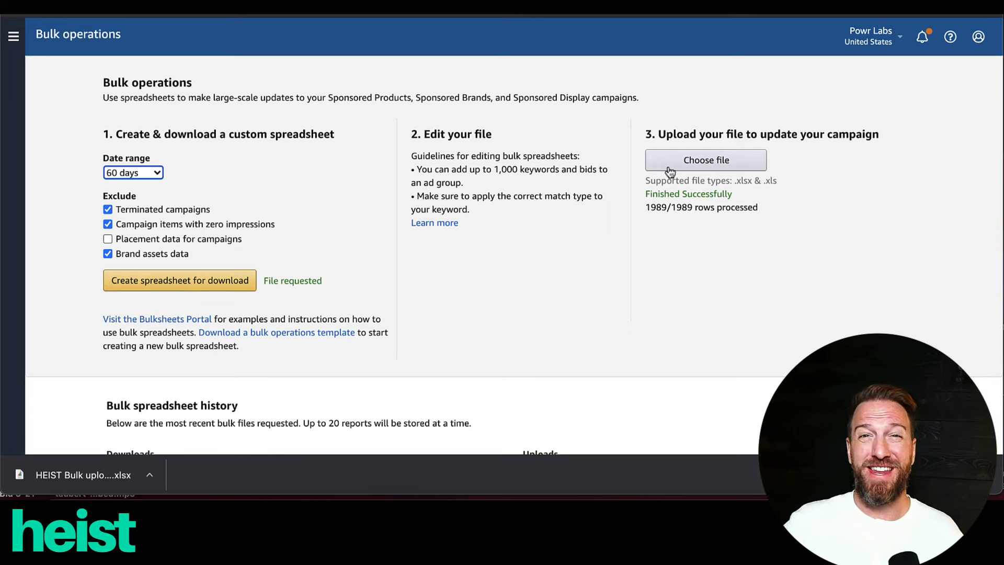
scroll(685, 191, down, 4)
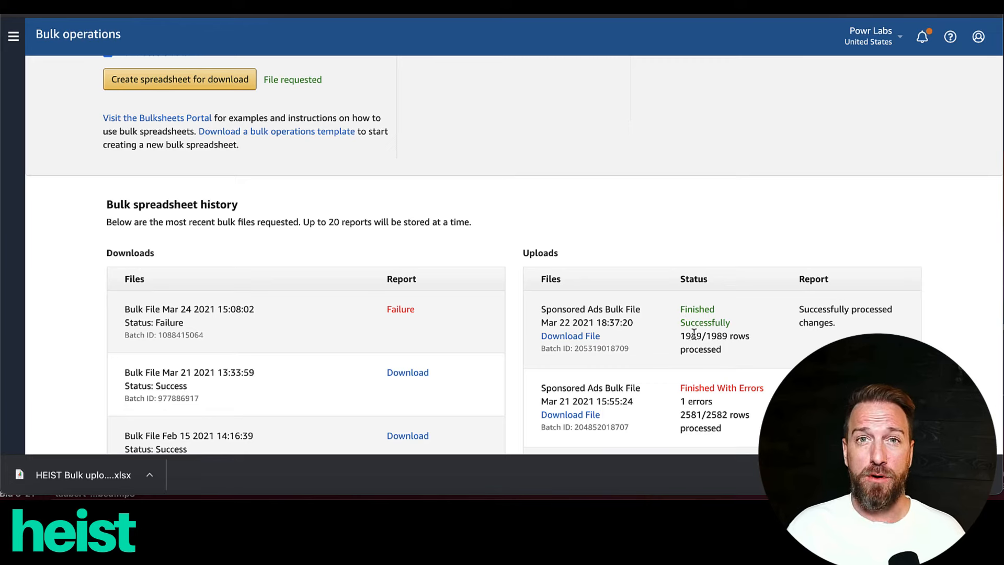
scroll(694, 335, down, 1)
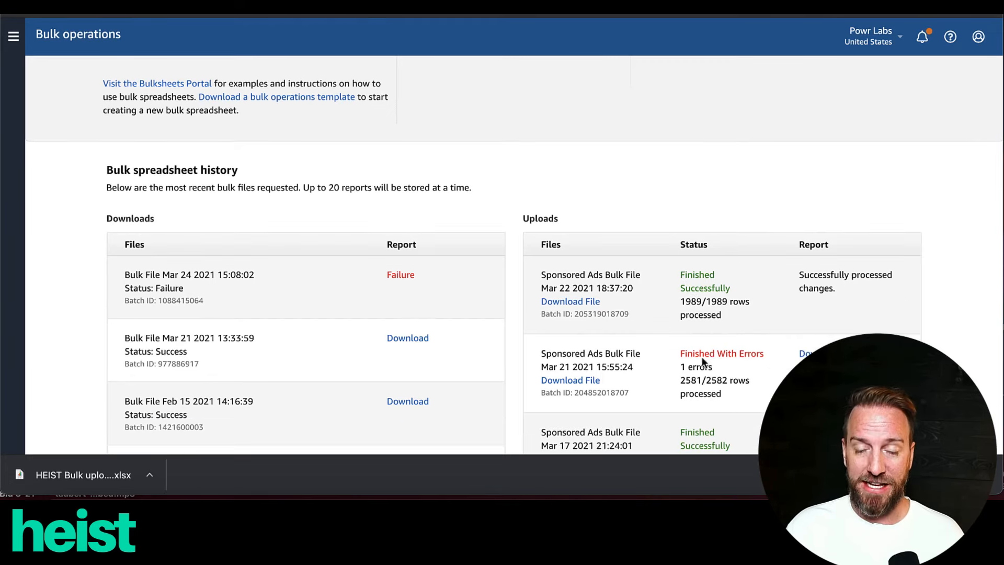
scroll(701, 349, up, 1)
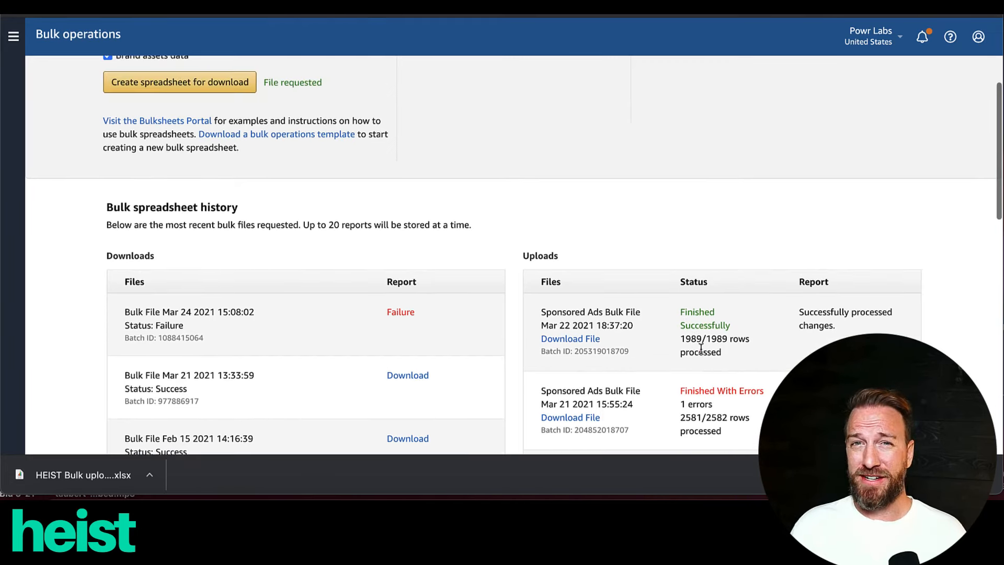